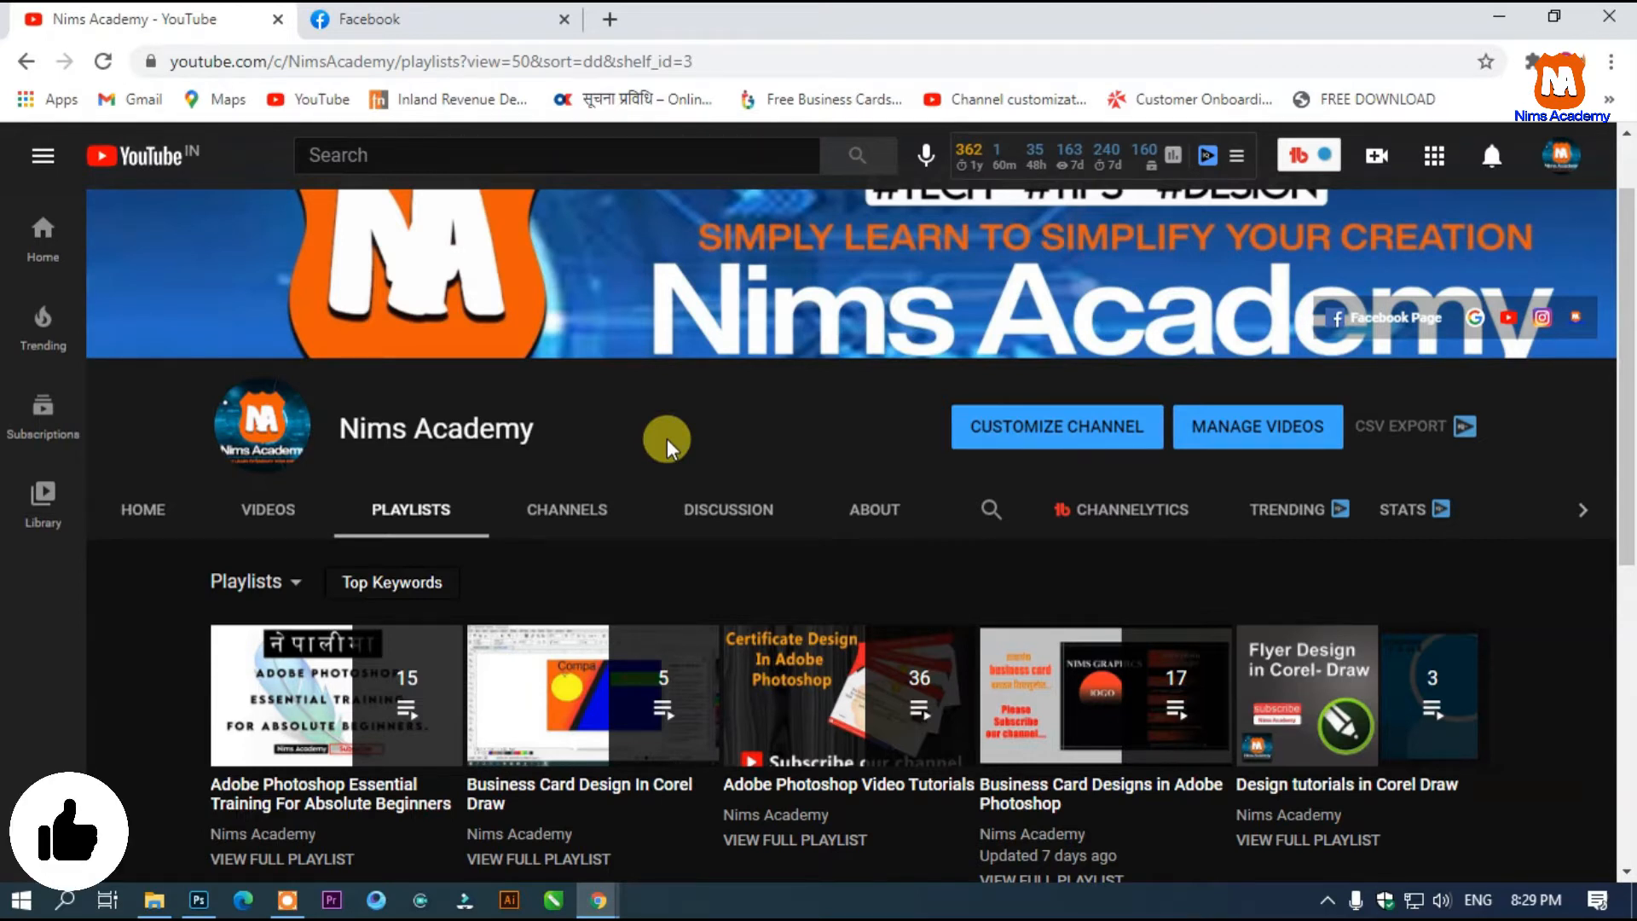
Switch to Photoshop and create an 8.5 x 11 in Letter print document at 300 ppi named "Letter pad design".
{"action": "left_click", "coordinate": [198, 902]}
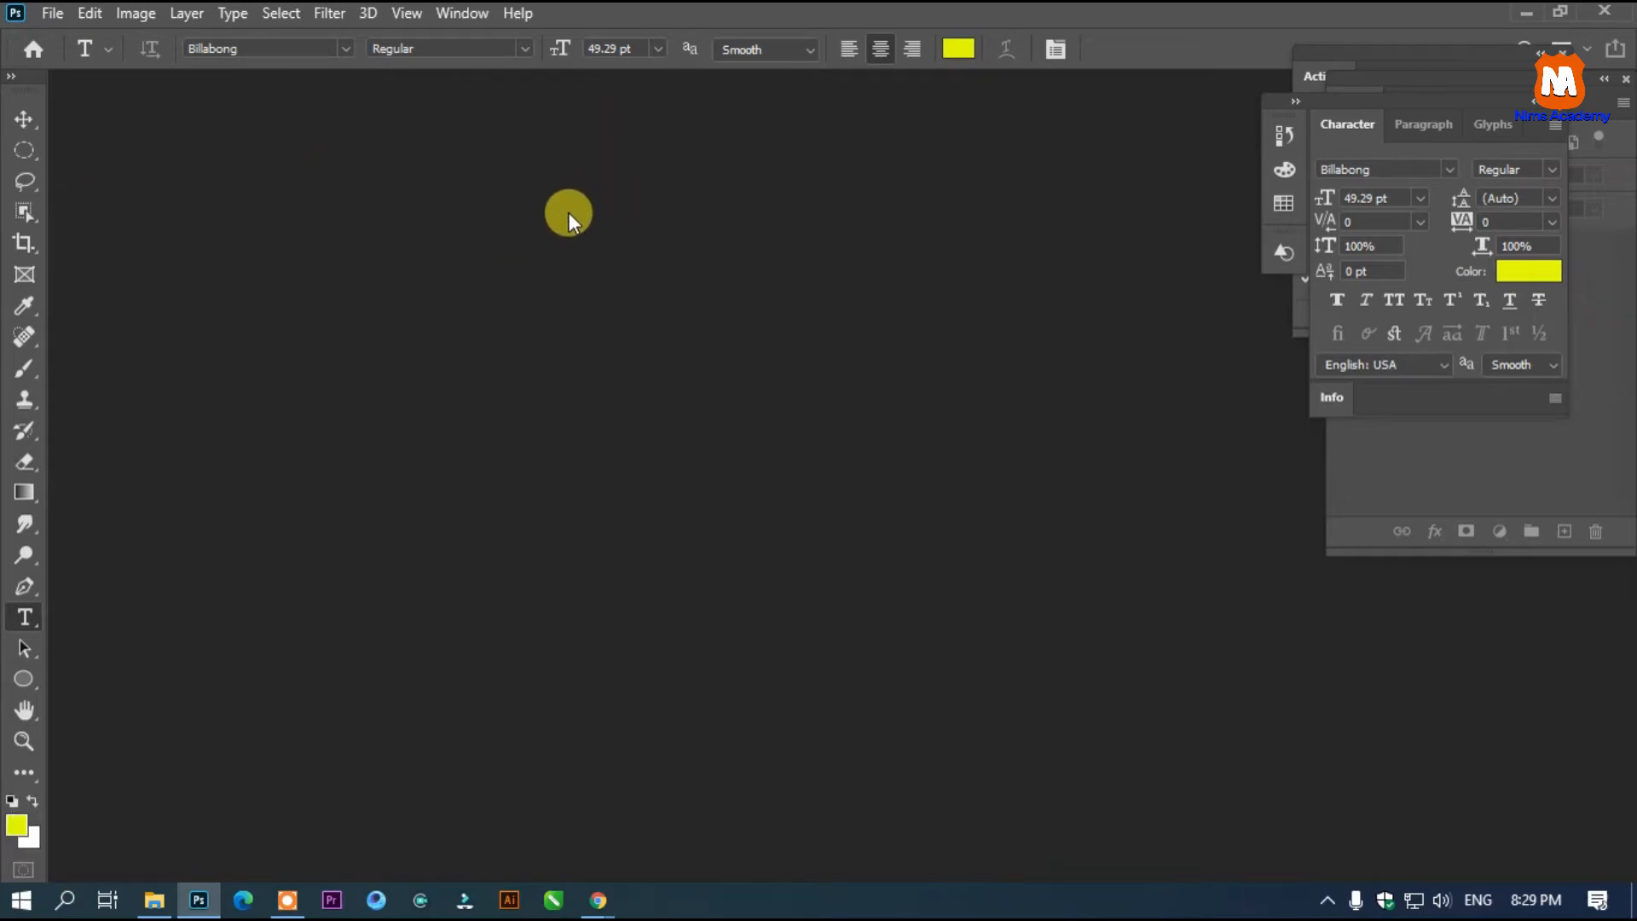
{"action": "left_click", "coordinate": [53, 13]}
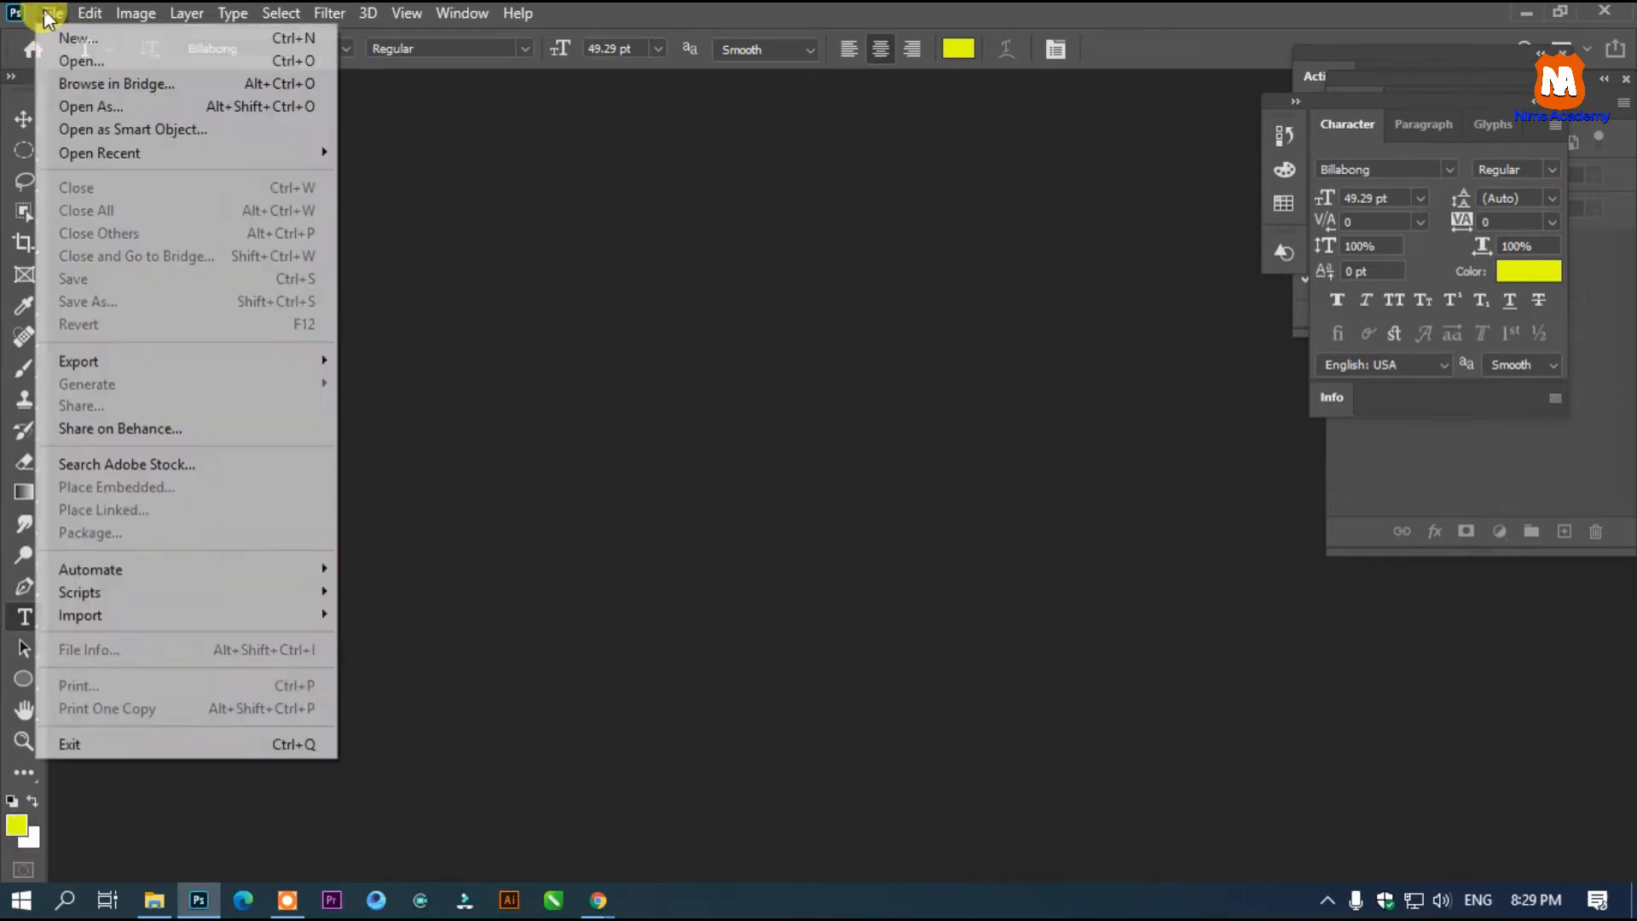
{"action": "left_click", "coordinate": [64, 33]}
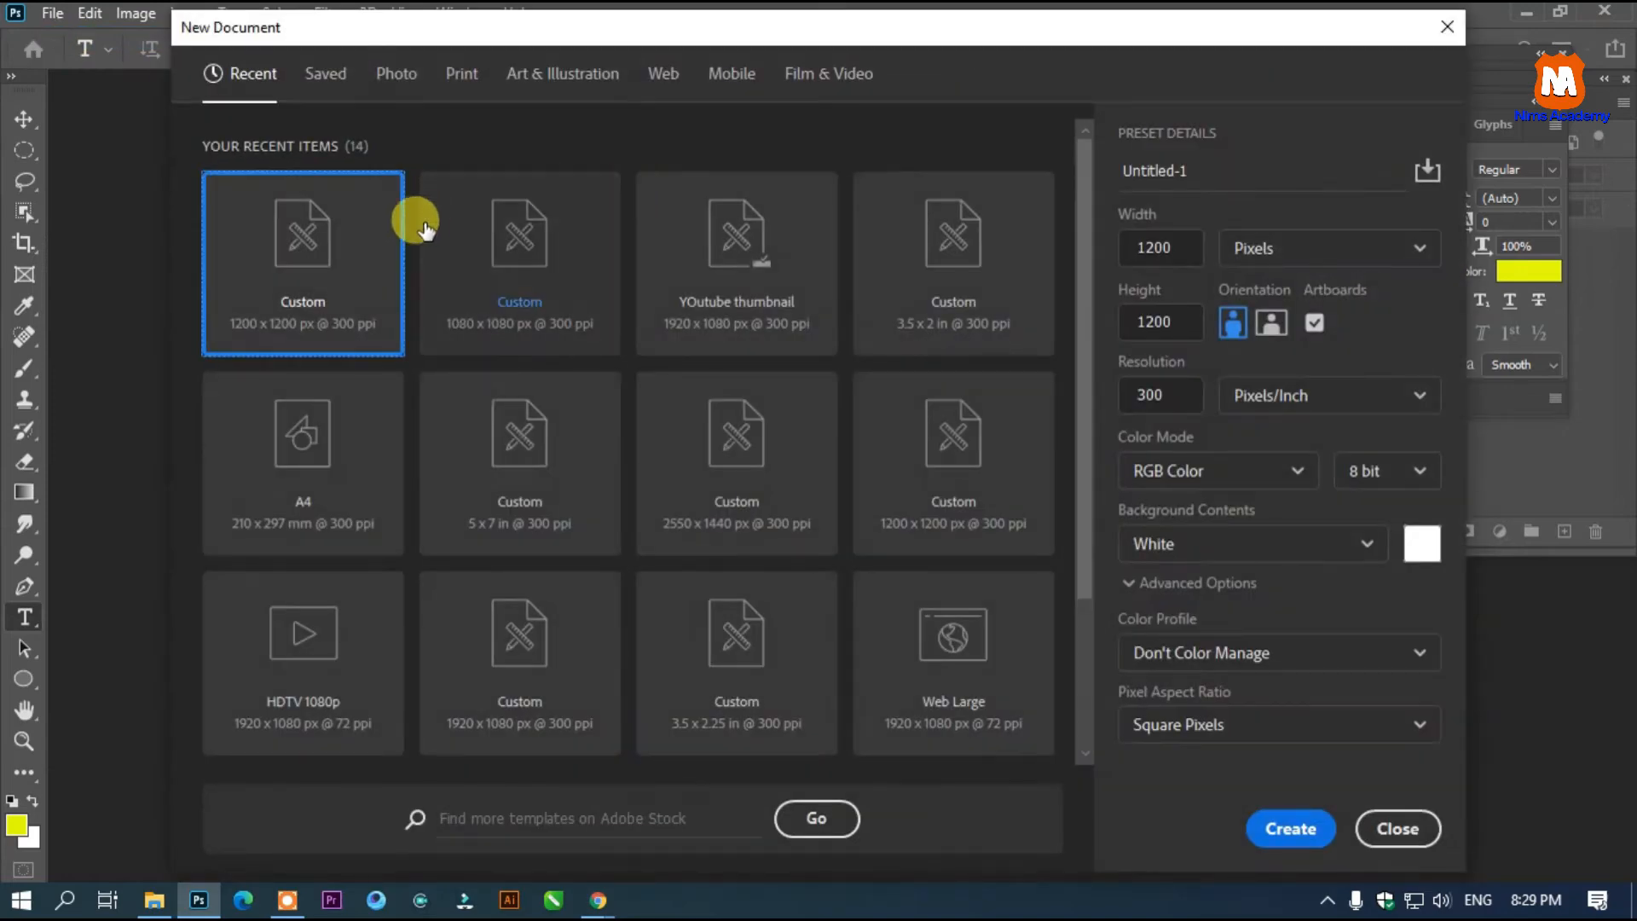
{"action": "left_click", "coordinate": [461, 75]}
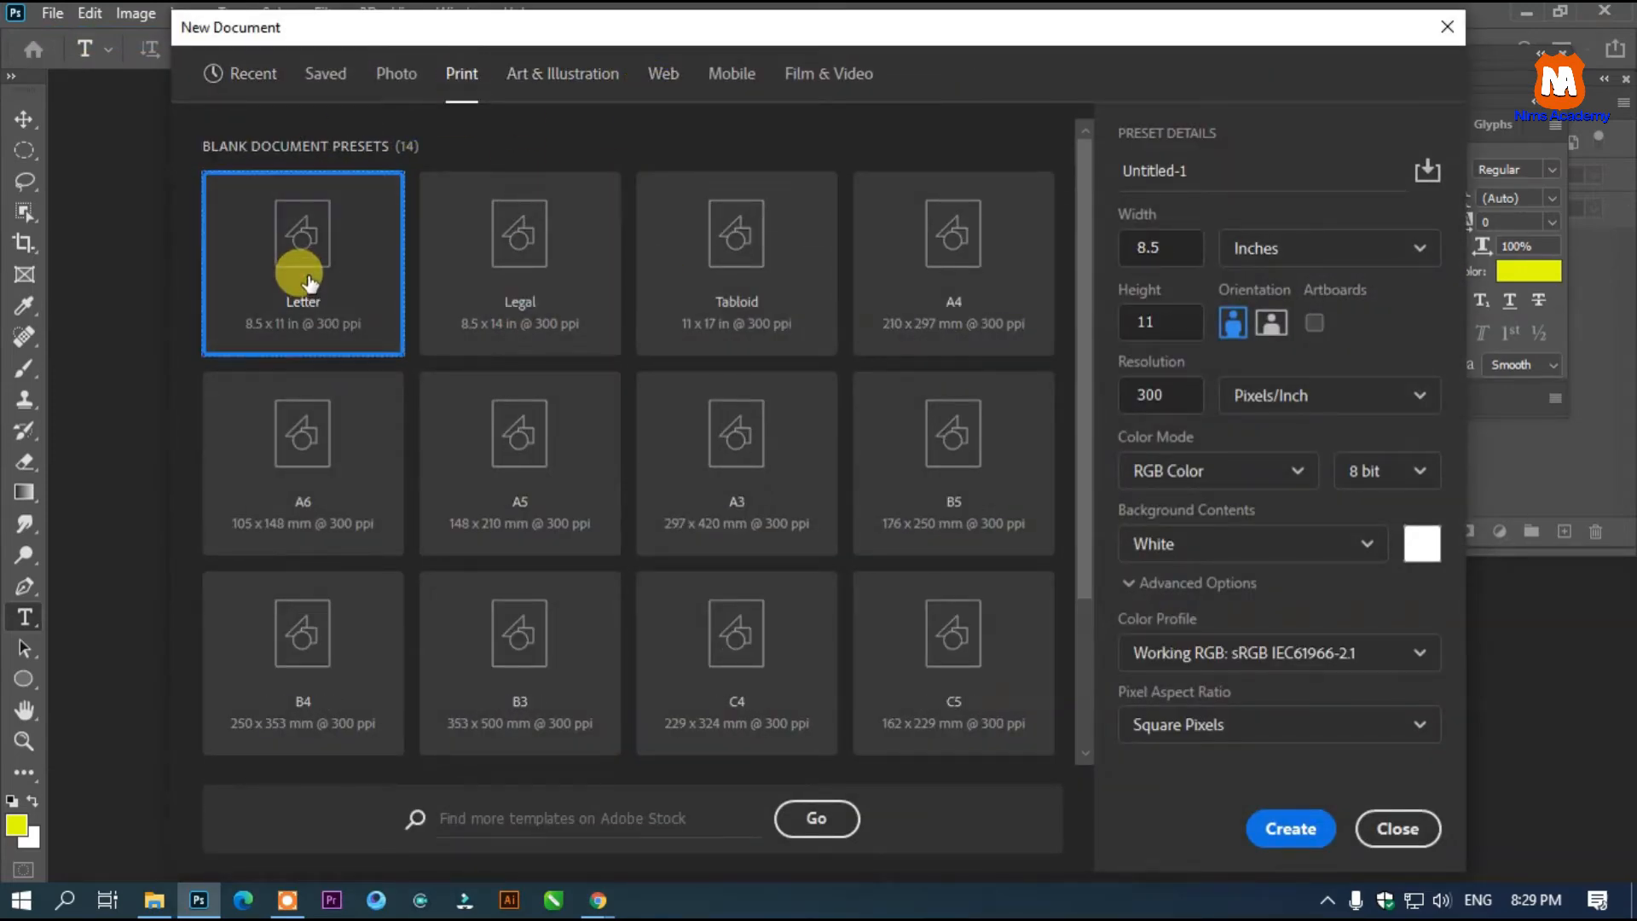
{"action": "left_click", "coordinate": [1195, 168]}
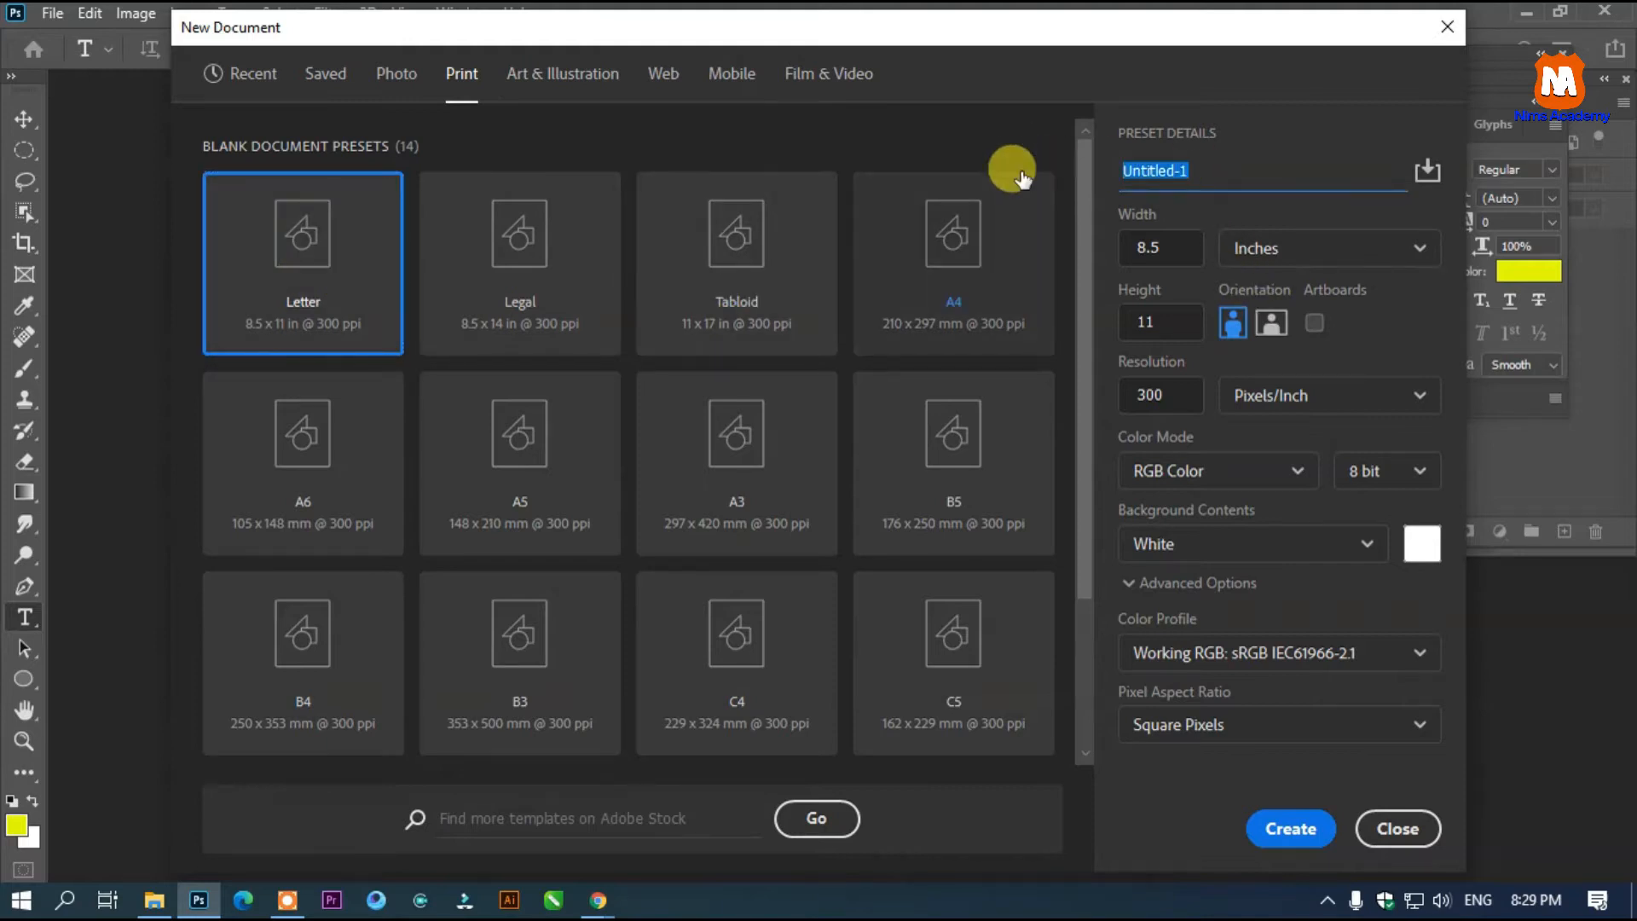
{"action": "type", "text": "Letter pad design"}
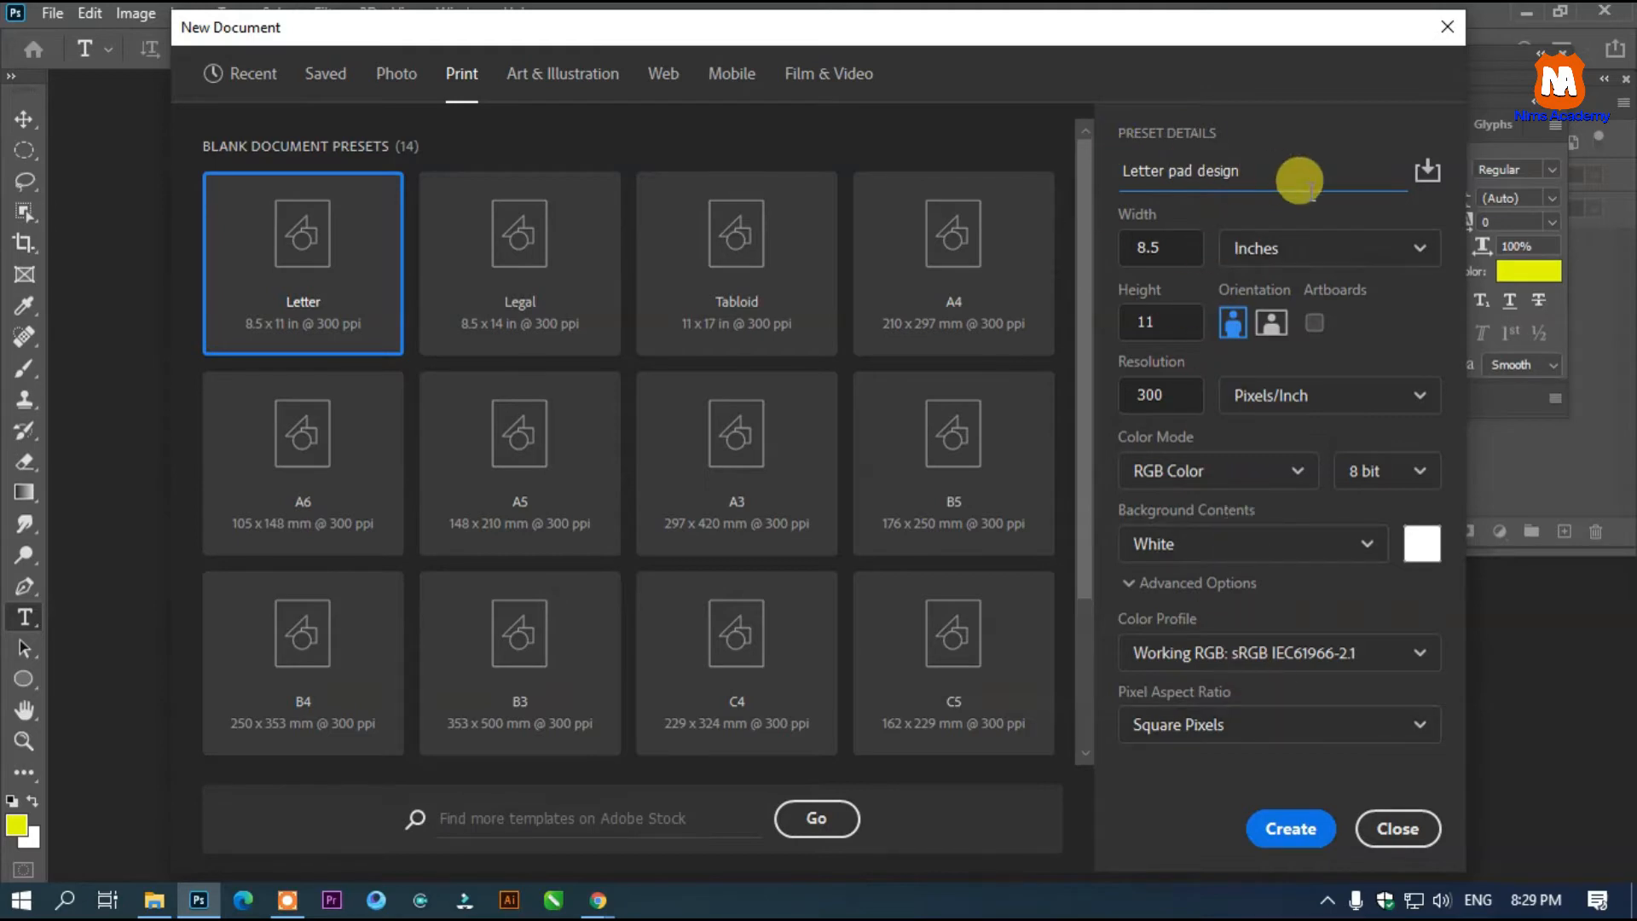
{"action": "left_click", "coordinate": [1292, 831]}
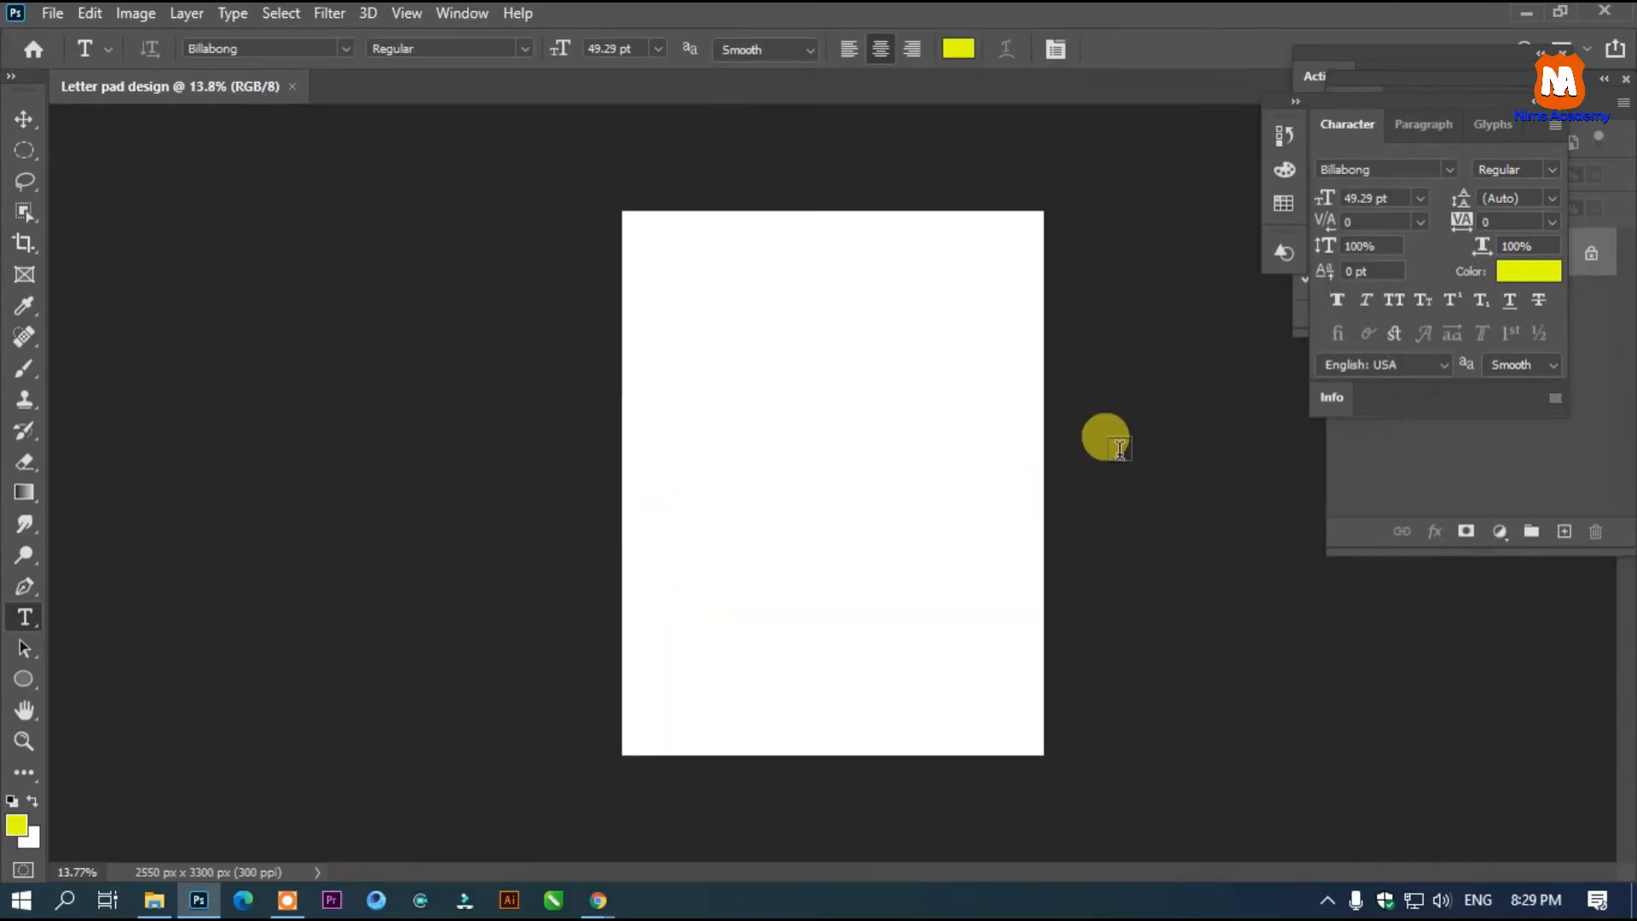
Draw a yellow rectangle about 2537 px wide across the page, then place it below the header area as a bar about 40 px high.
{"action": "scroll", "coordinate": [1105, 435], "scroll_direction": "up", "scroll_amount": 1}
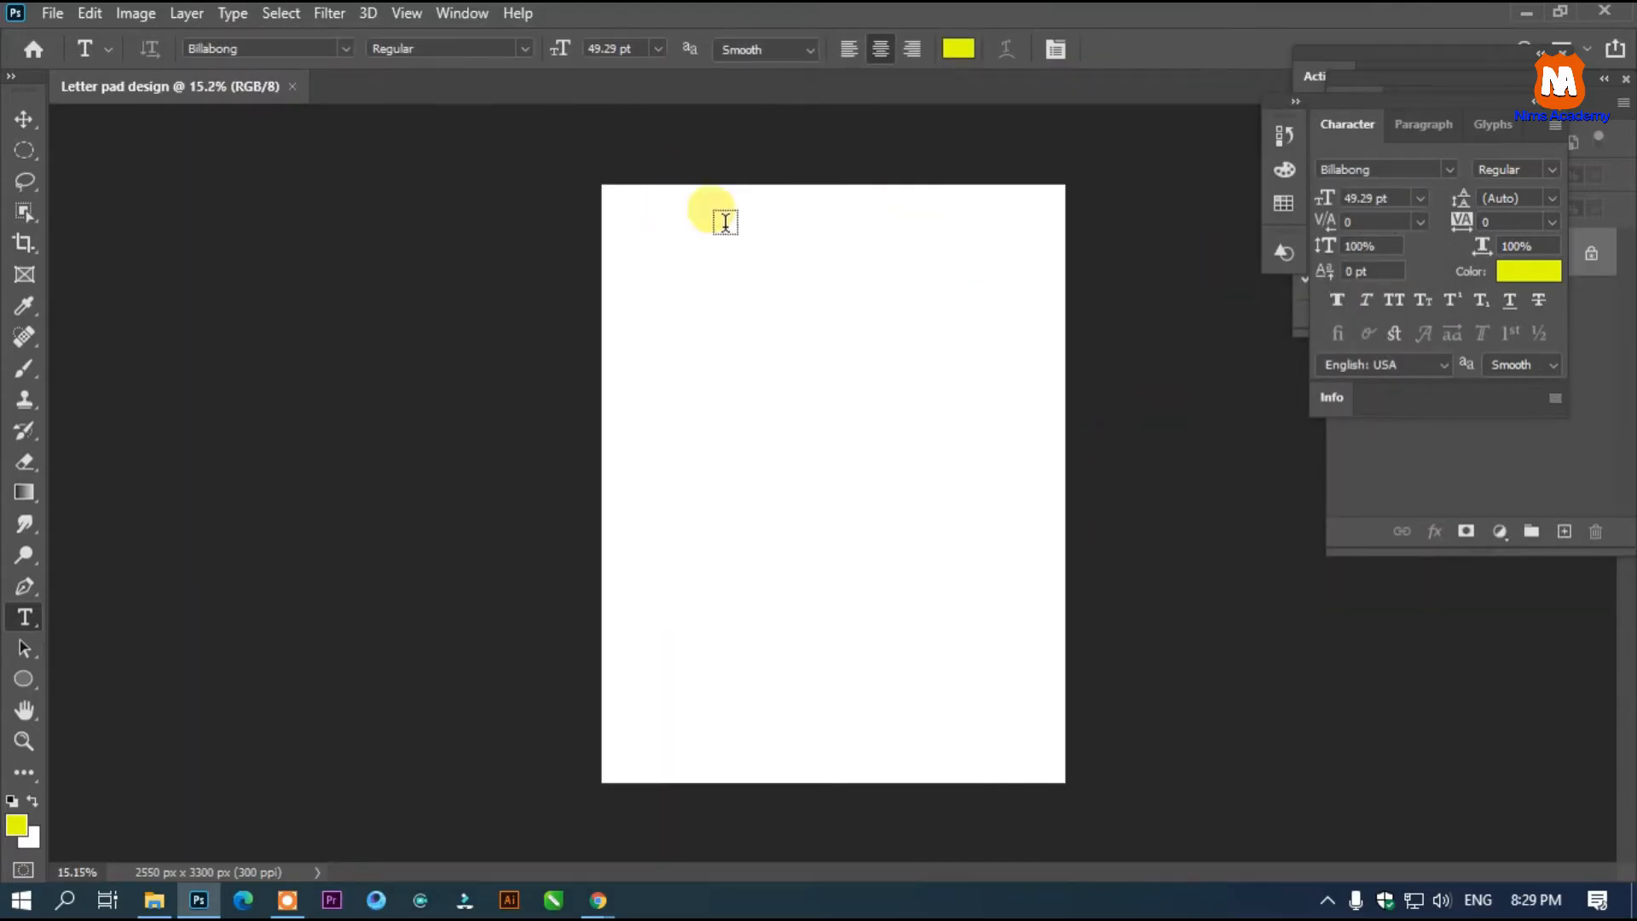
{"action": "scroll", "coordinate": [1108, 294], "scroll_direction": "up", "scroll_amount": 1}
{"action": "scroll", "coordinate": [1113, 294], "scroll_direction": "down", "scroll_amount": 1}
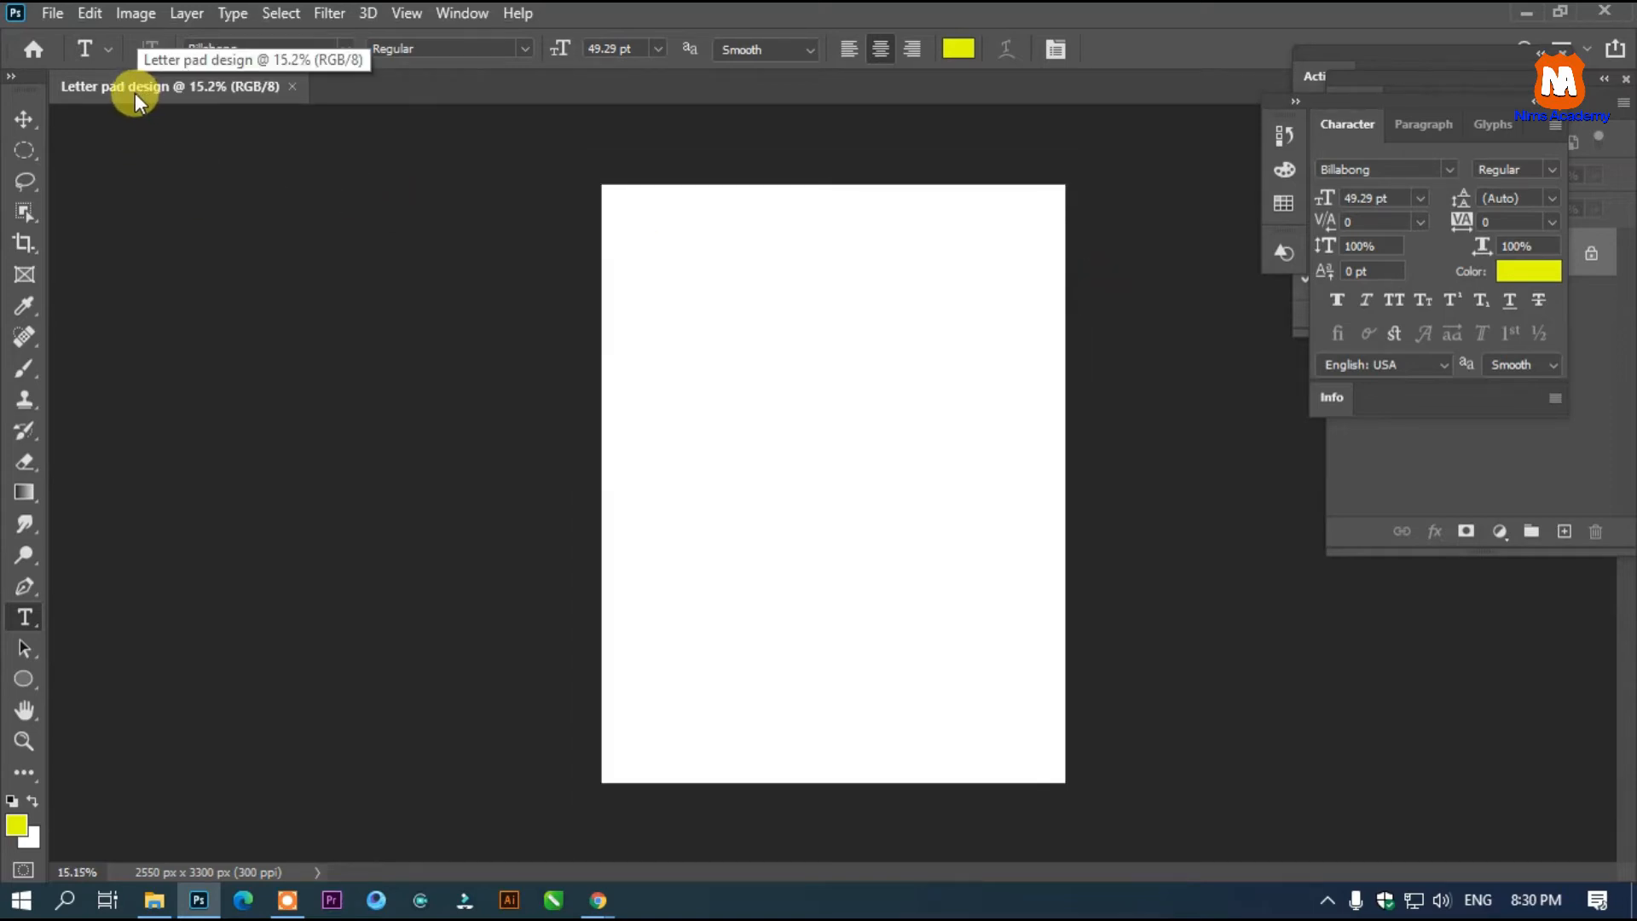
{"action": "left_click", "coordinate": [29, 670]}
{"action": "left_click", "coordinate": [110, 677]}
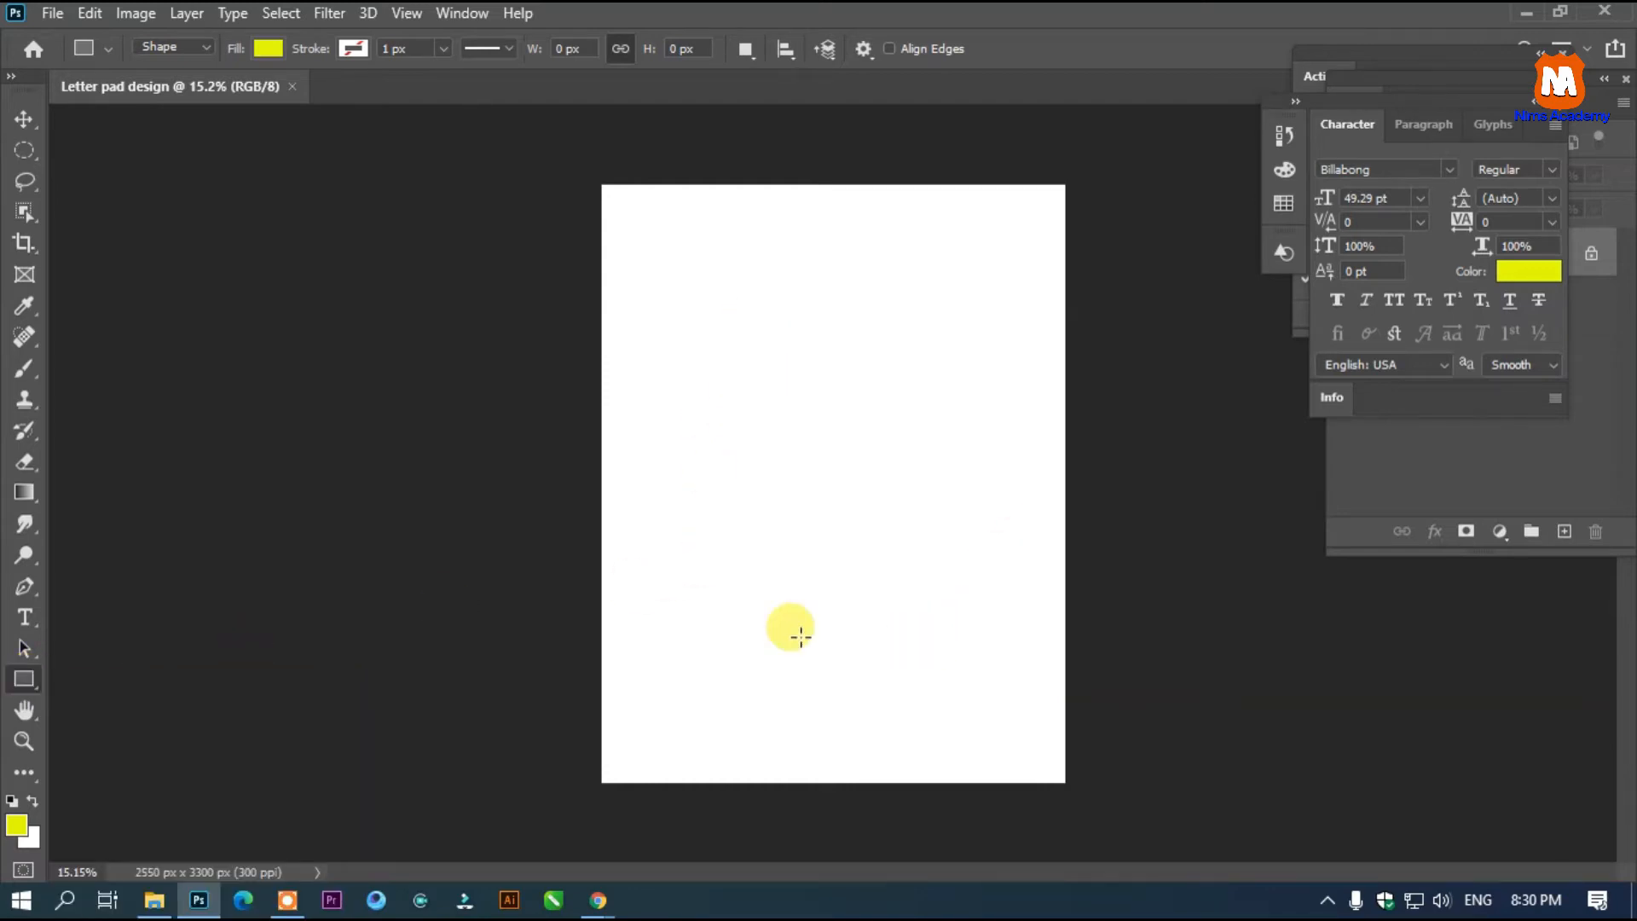
{"action": "left_click_drag", "start_coordinate": [605, 710], "coordinate": [1049, 742]}
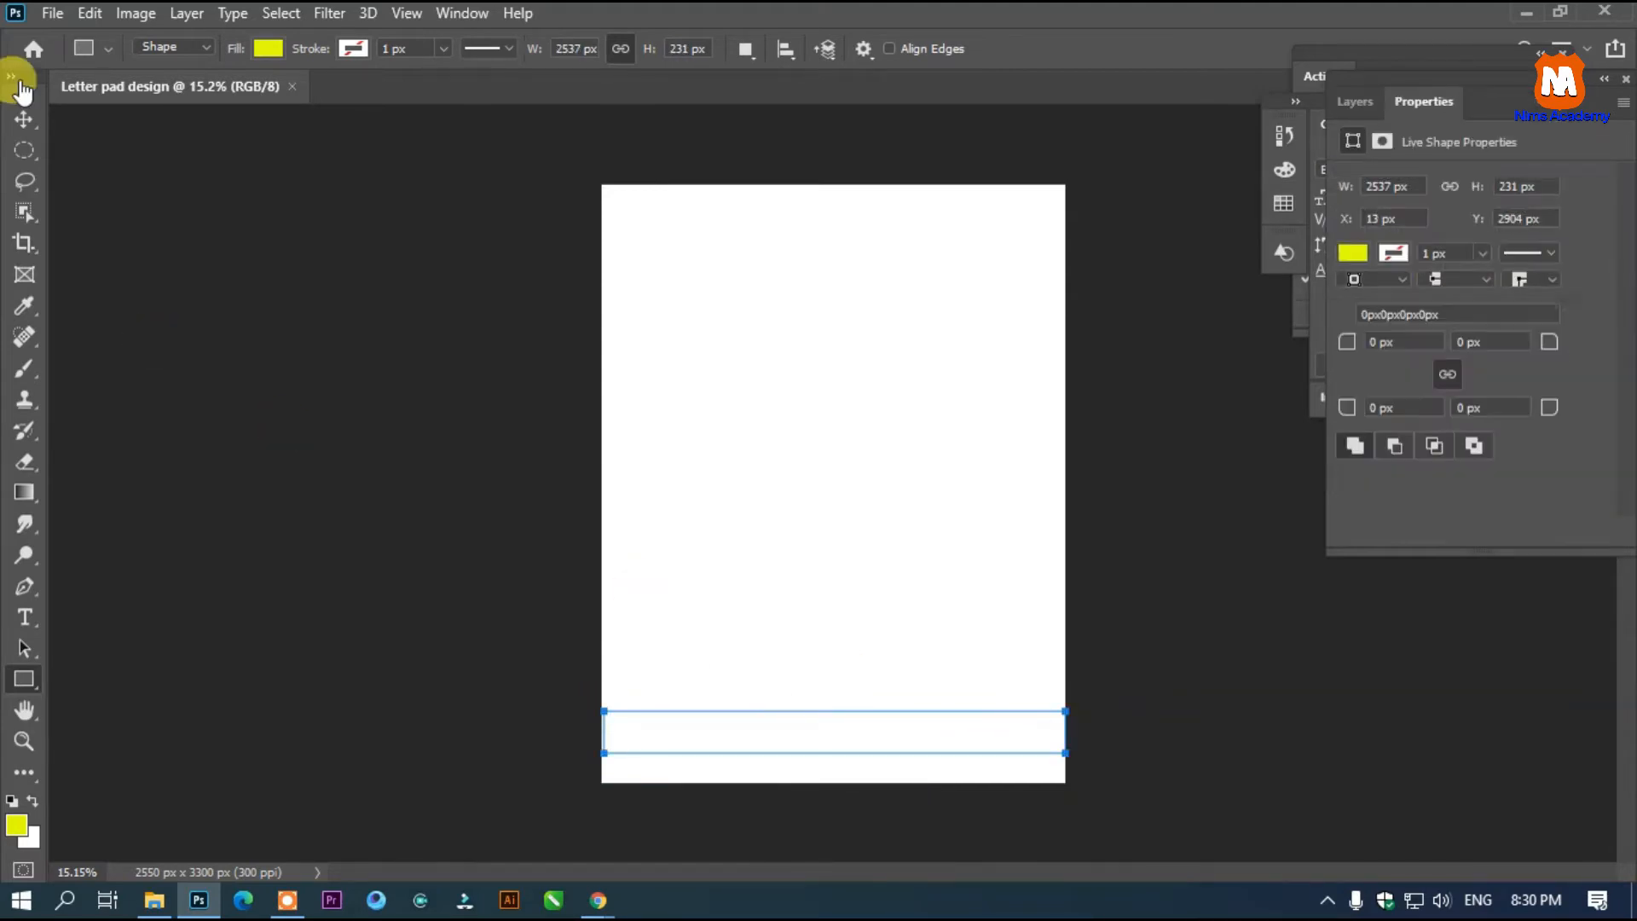
{"action": "left_click", "coordinate": [24, 119]}
{"action": "left_click_drag", "start_coordinate": [856, 732], "coordinate": [839, 280]}
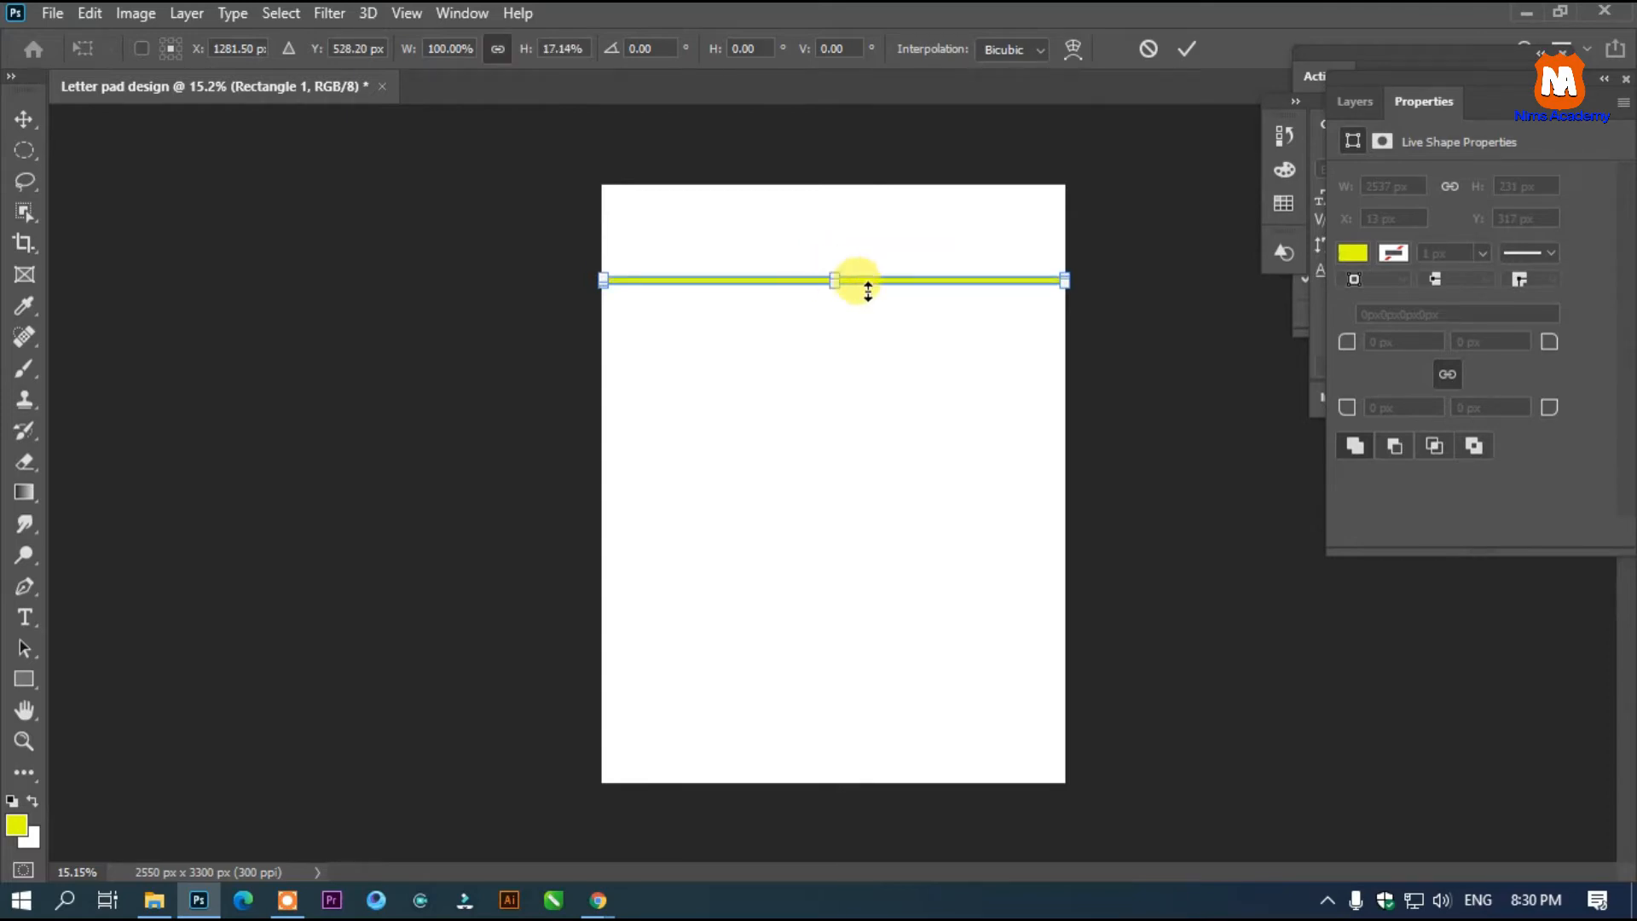
Change the fill of the horizontal header bar to the recently used blue.
{"action": "left_click", "coordinate": [1349, 254]}
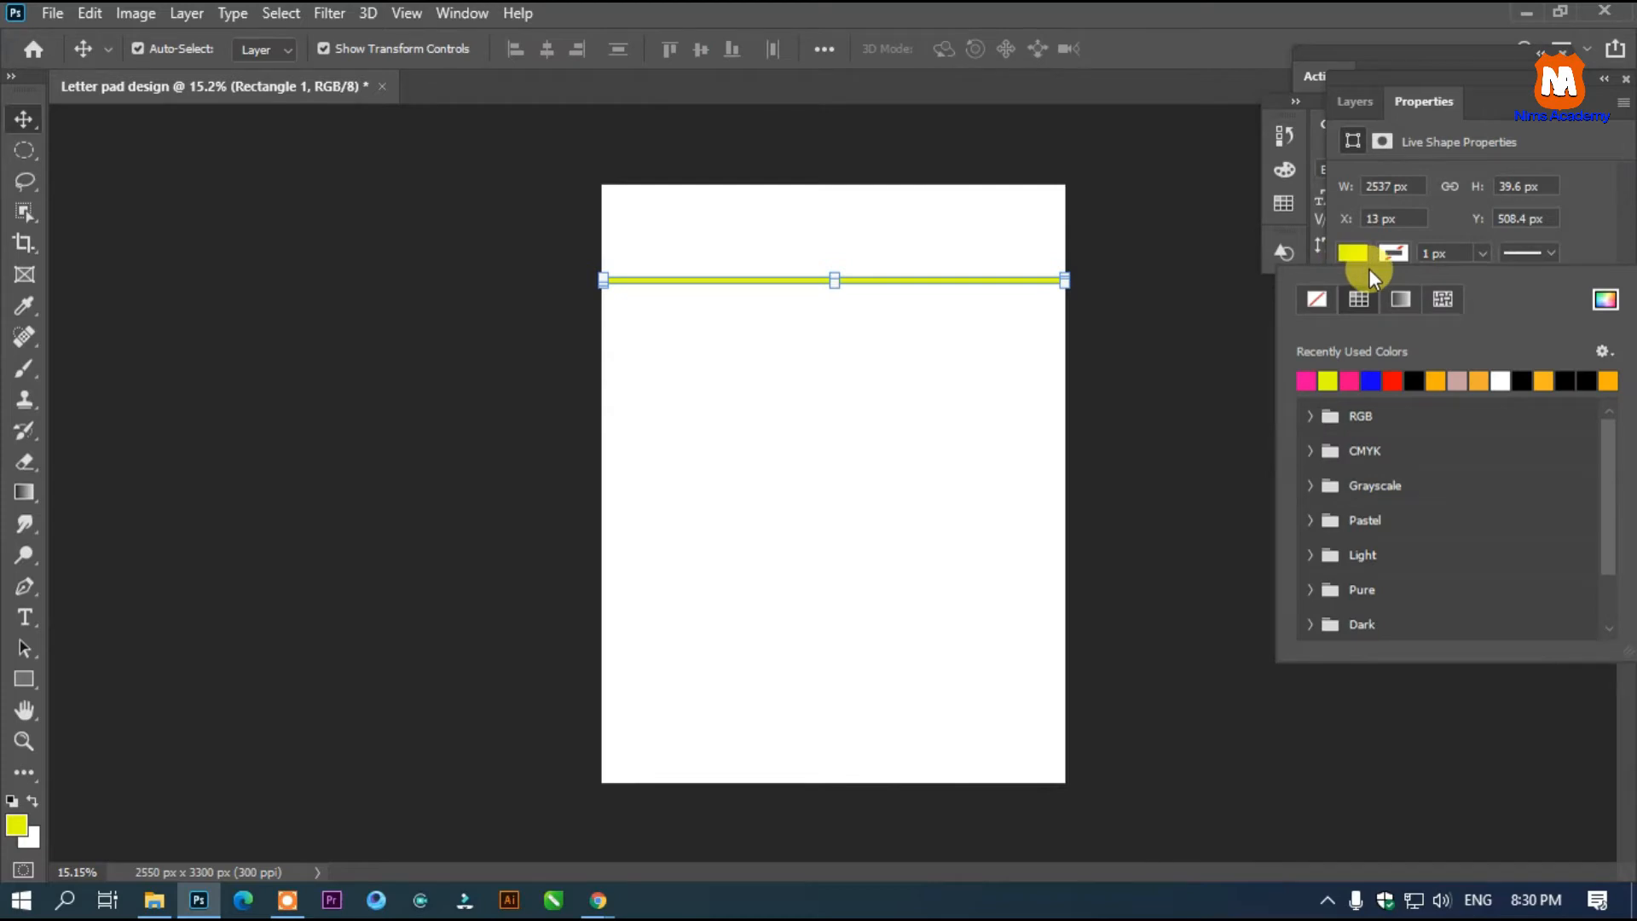
{"action": "left_click", "coordinate": [1369, 381]}
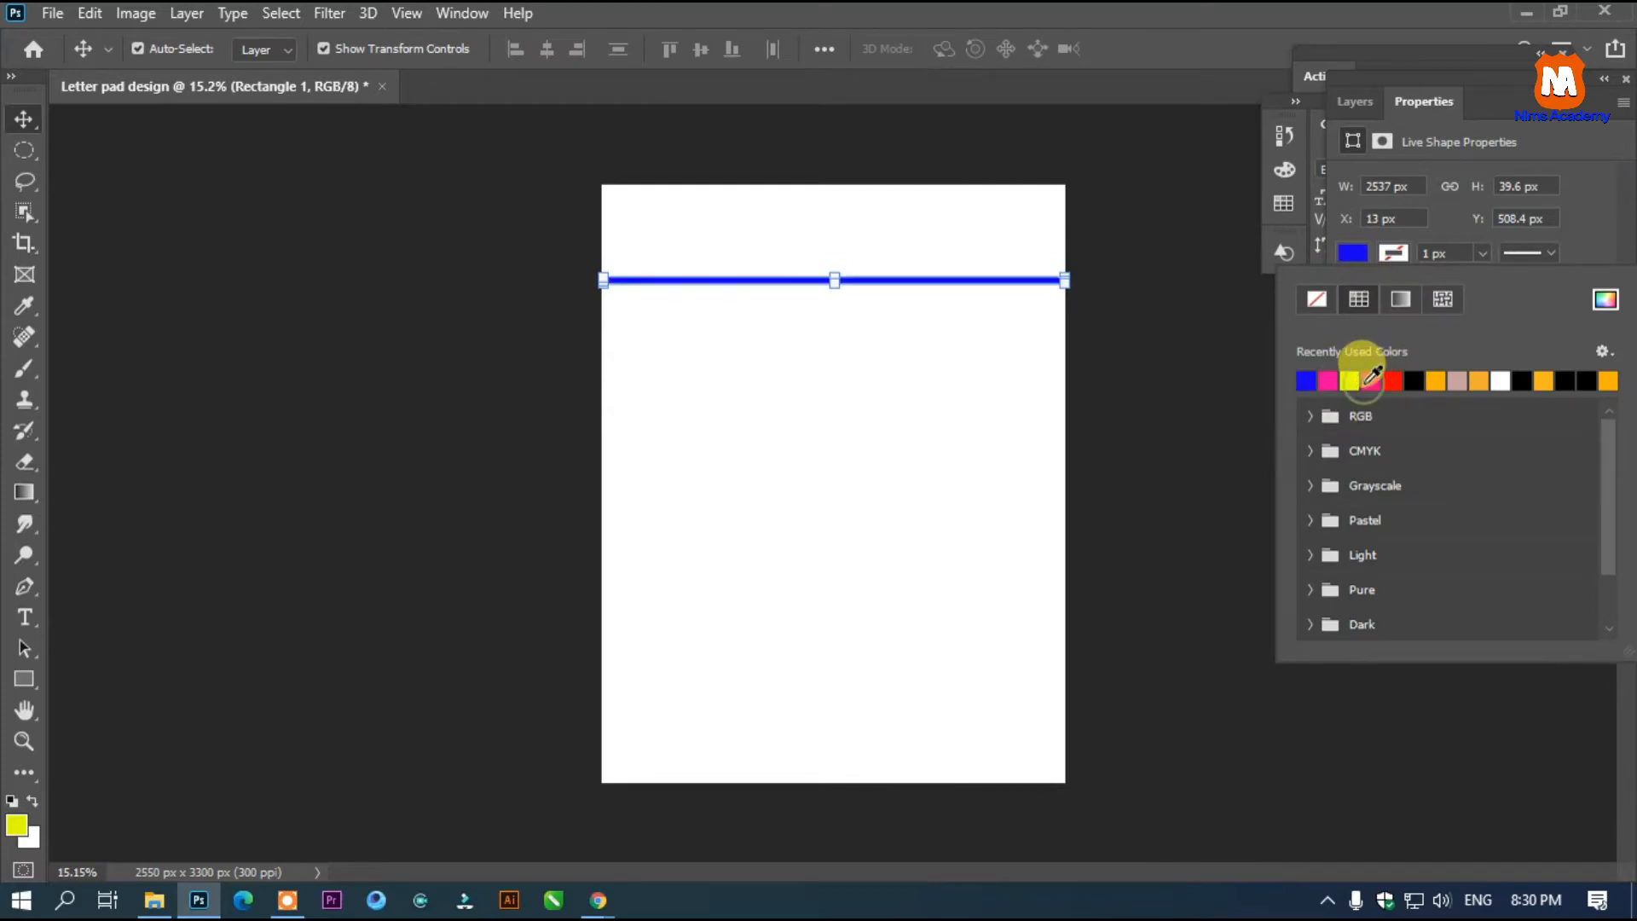
{"action": "left_click", "coordinate": [28, 124]}
{"action": "left_click", "coordinate": [833, 259]}
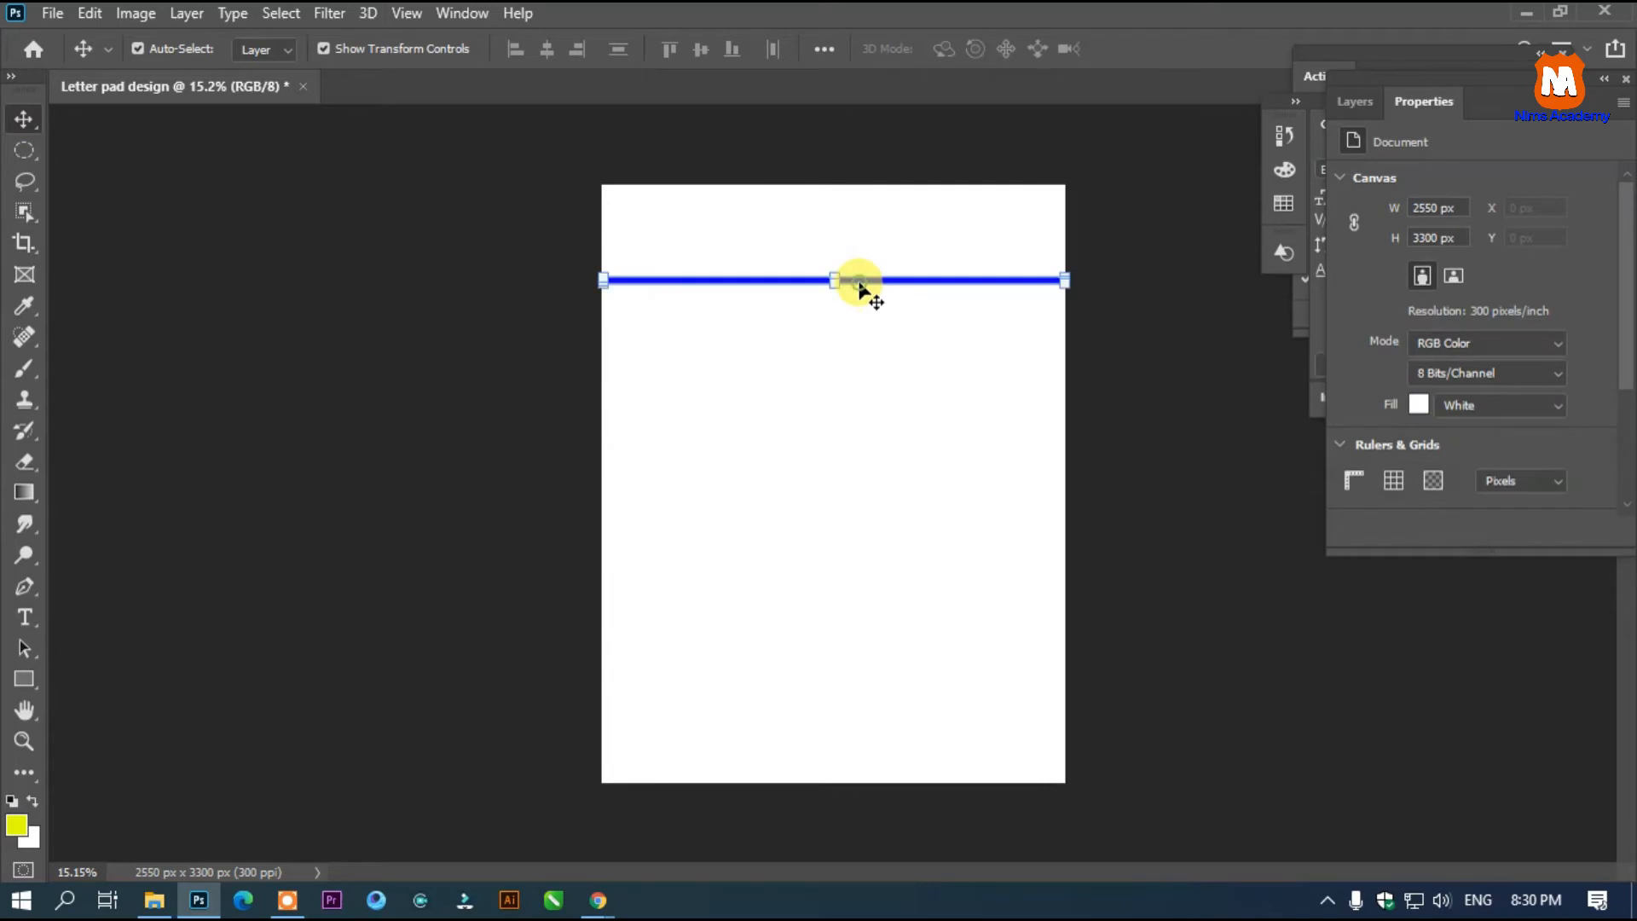
{"action": "left_click", "coordinate": [860, 287]}
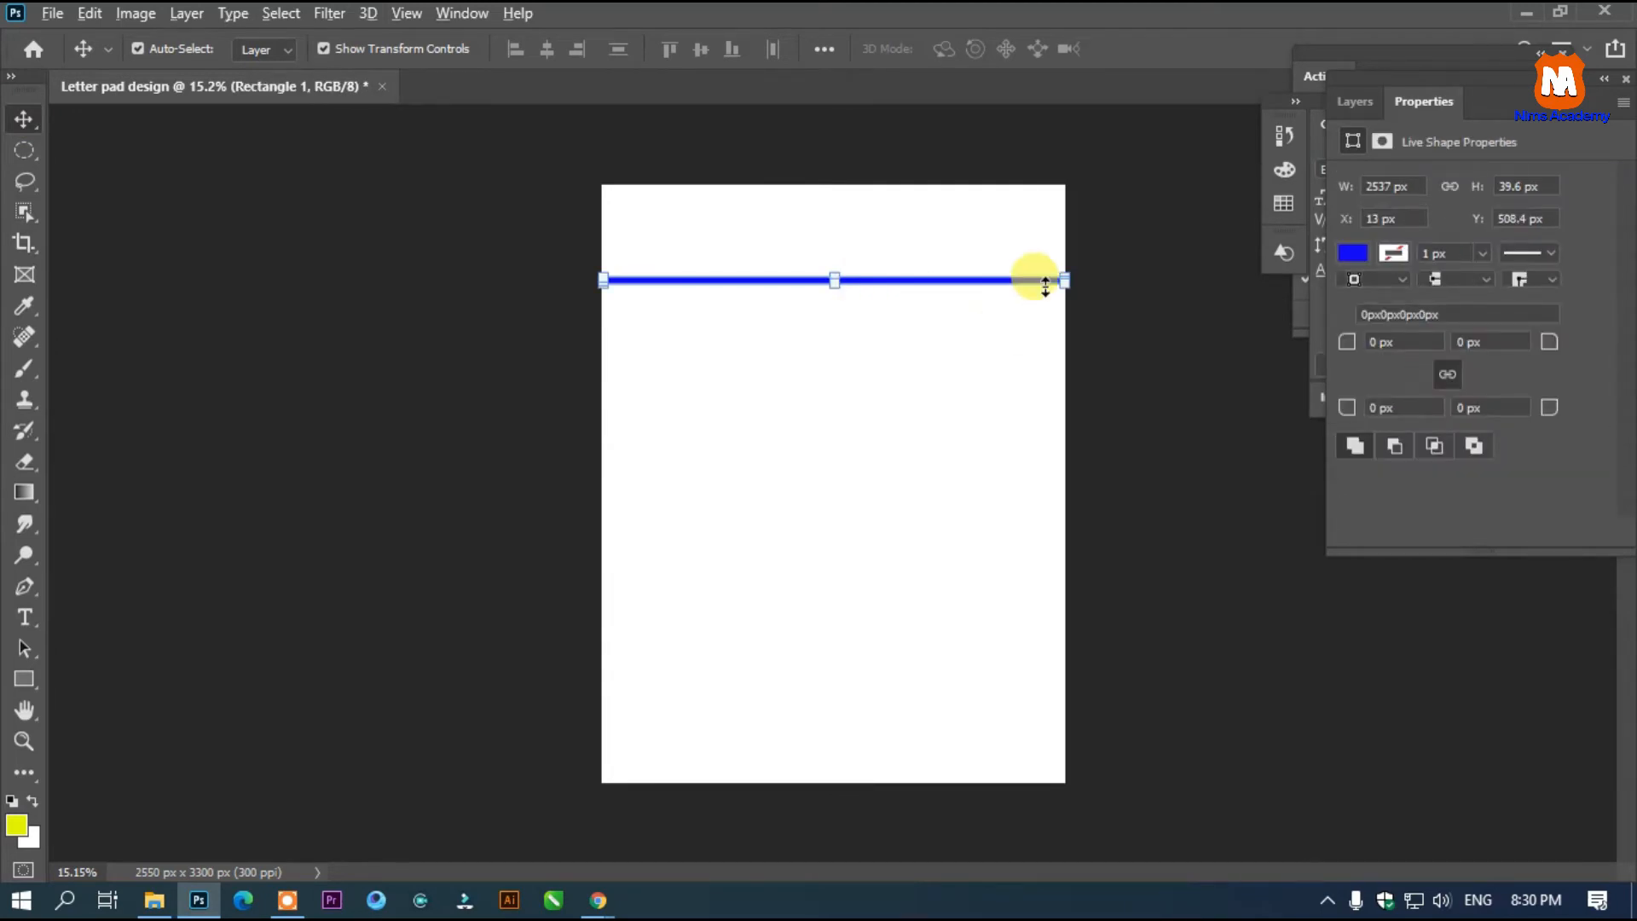
{"action": "scroll", "coordinate": [1042, 274], "scroll_direction": "up", "scroll_amount": 5}
{"action": "scroll", "coordinate": [1066, 256], "scroll_direction": "down", "scroll_amount": 5}
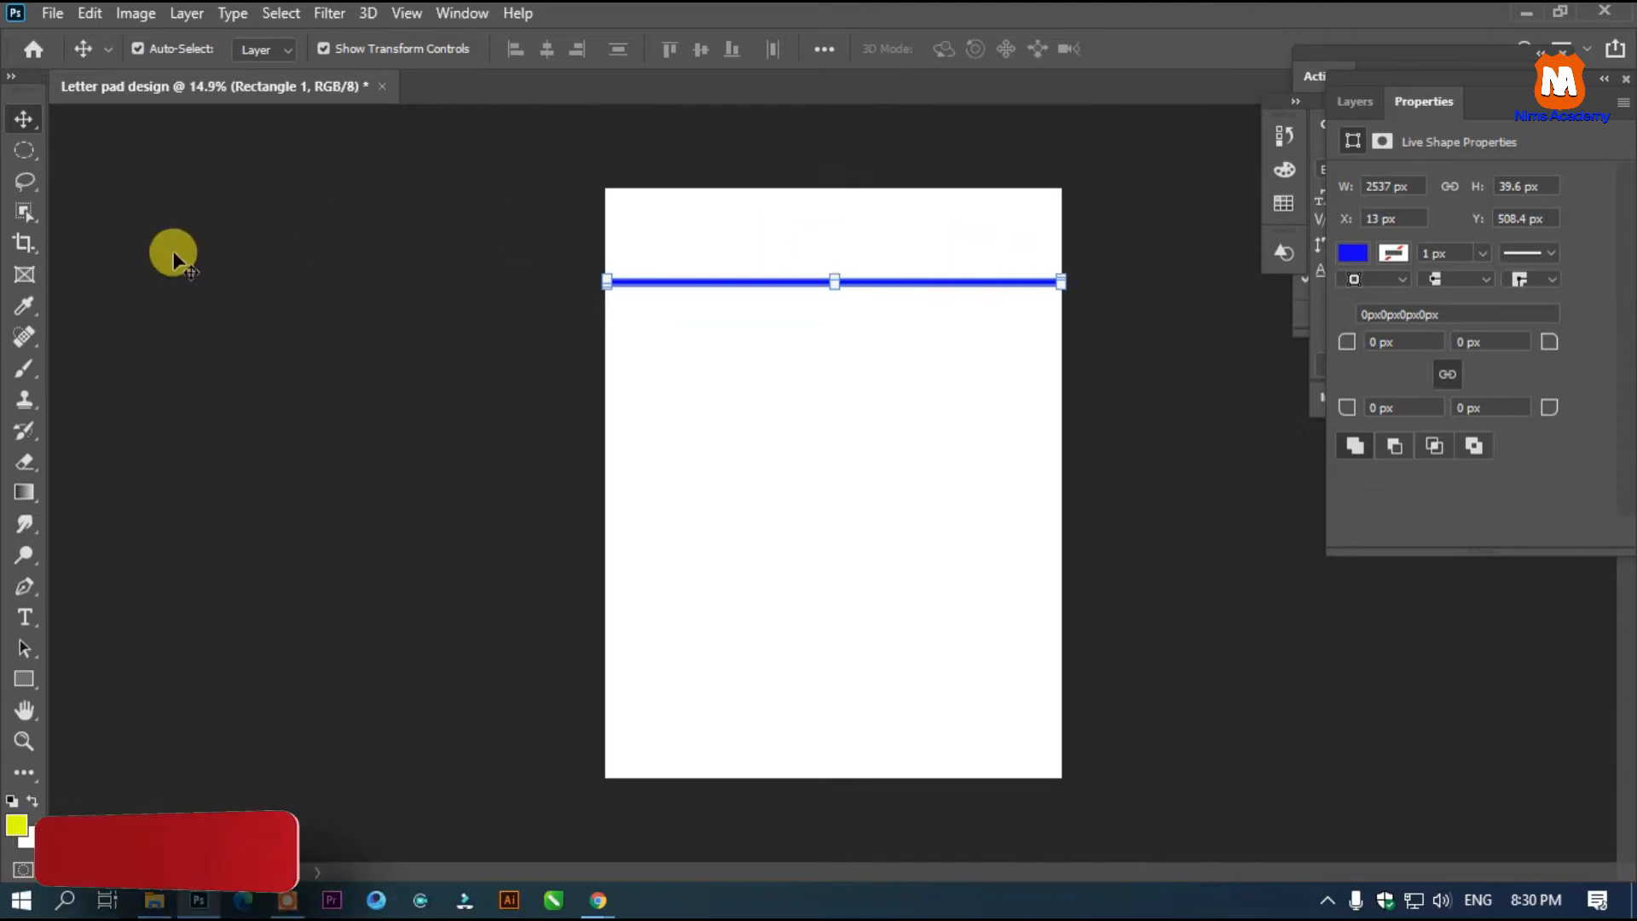
{"action": "left_click", "coordinate": [25, 680]}
{"action": "left_click_drag", "start_coordinate": [29, 682], "coordinate": [115, 679]}
{"action": "left_click_drag", "start_coordinate": [636, 213], "coordinate": [732, 254]}
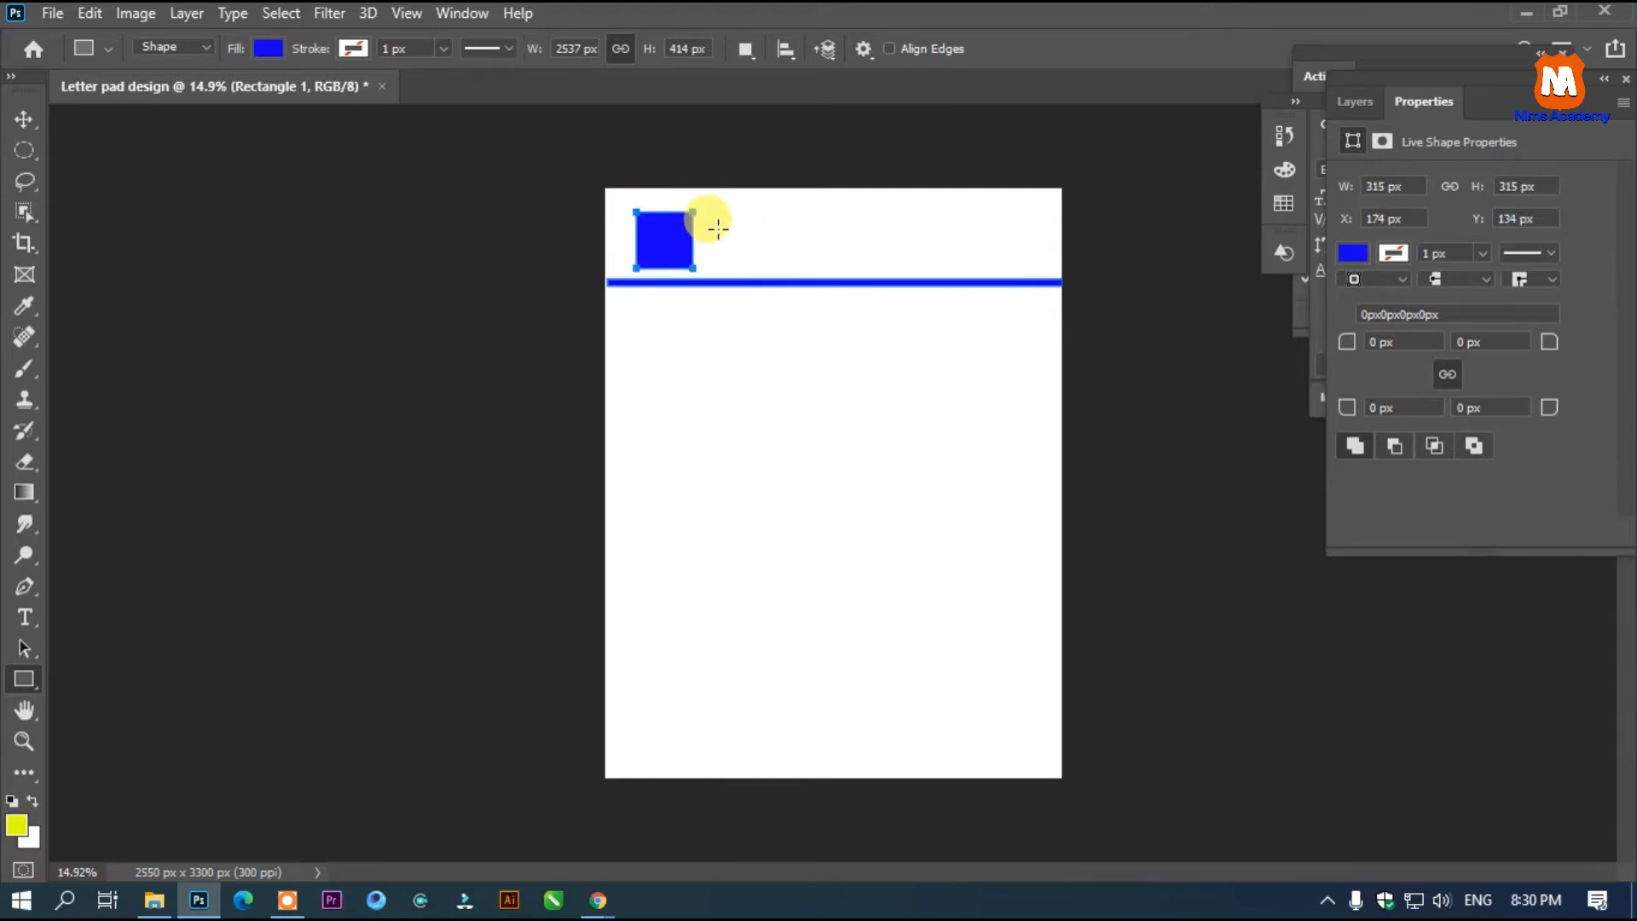
{"action": "left_click", "coordinate": [20, 117]}
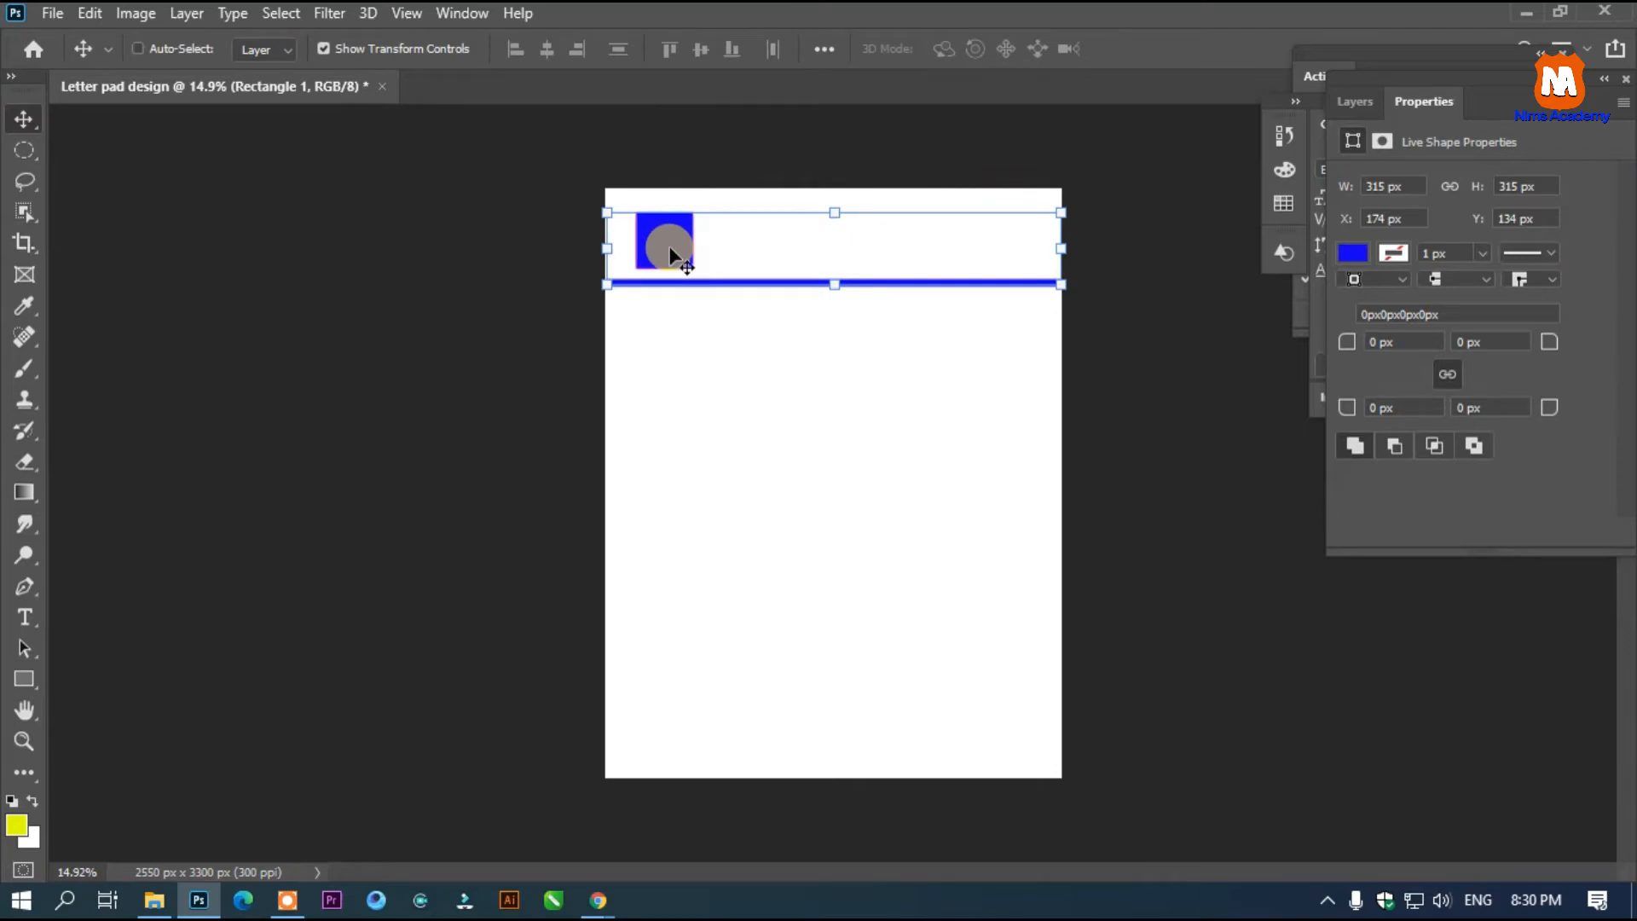
{"action": "key", "text": "ctrl+z"}
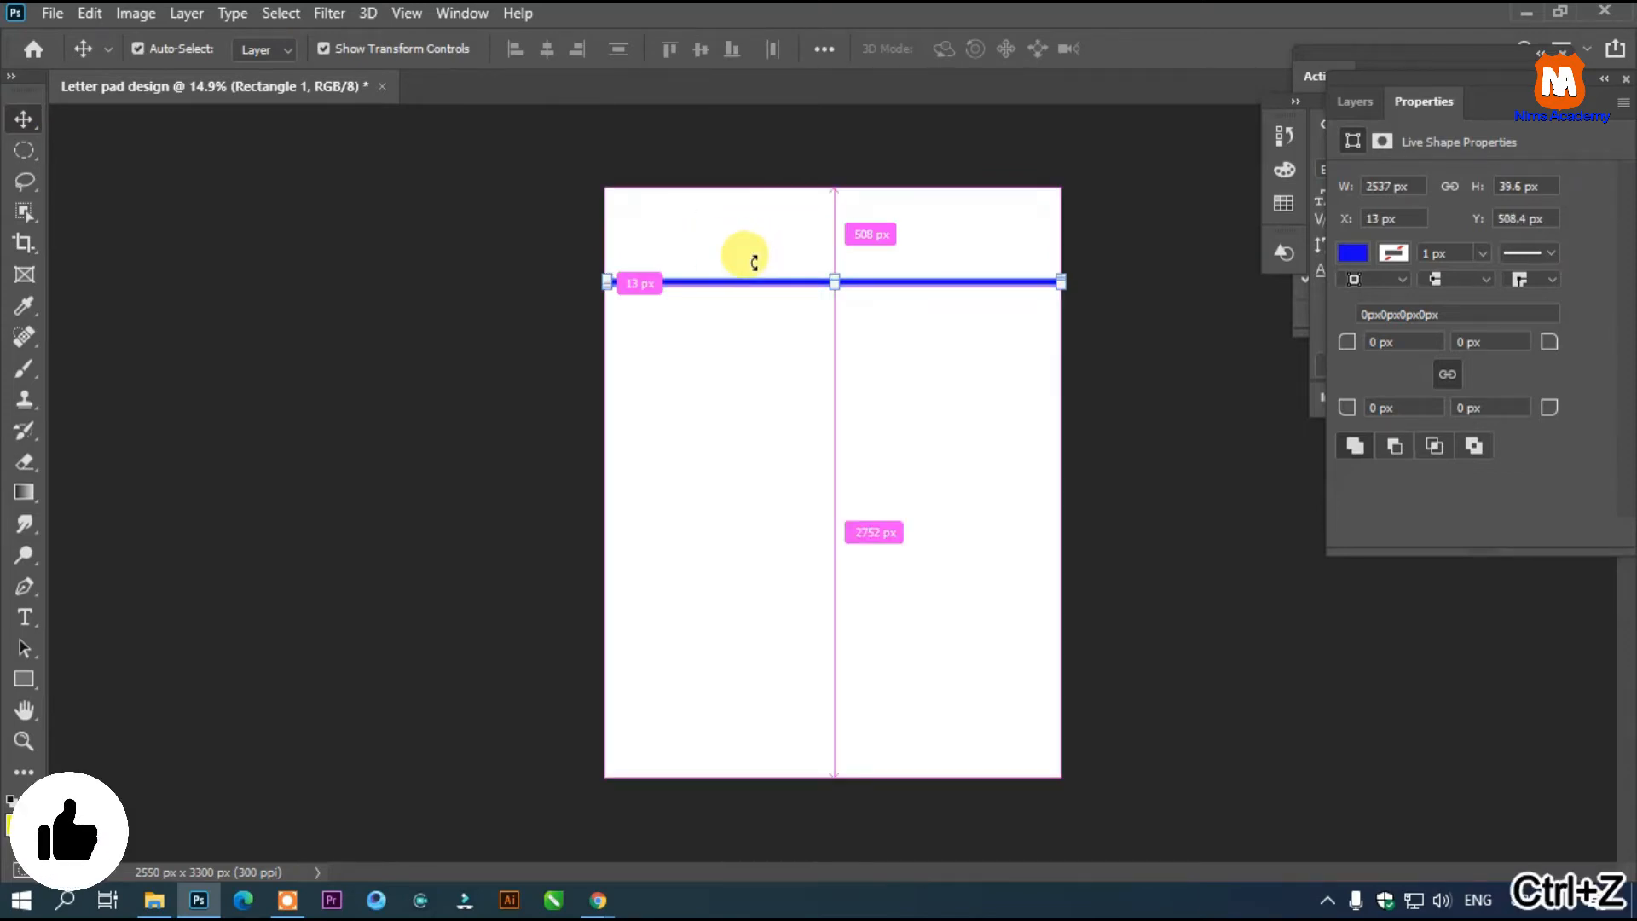
Create a new layer named "logo".
{"action": "key", "text": "ctrl+shift+n"}
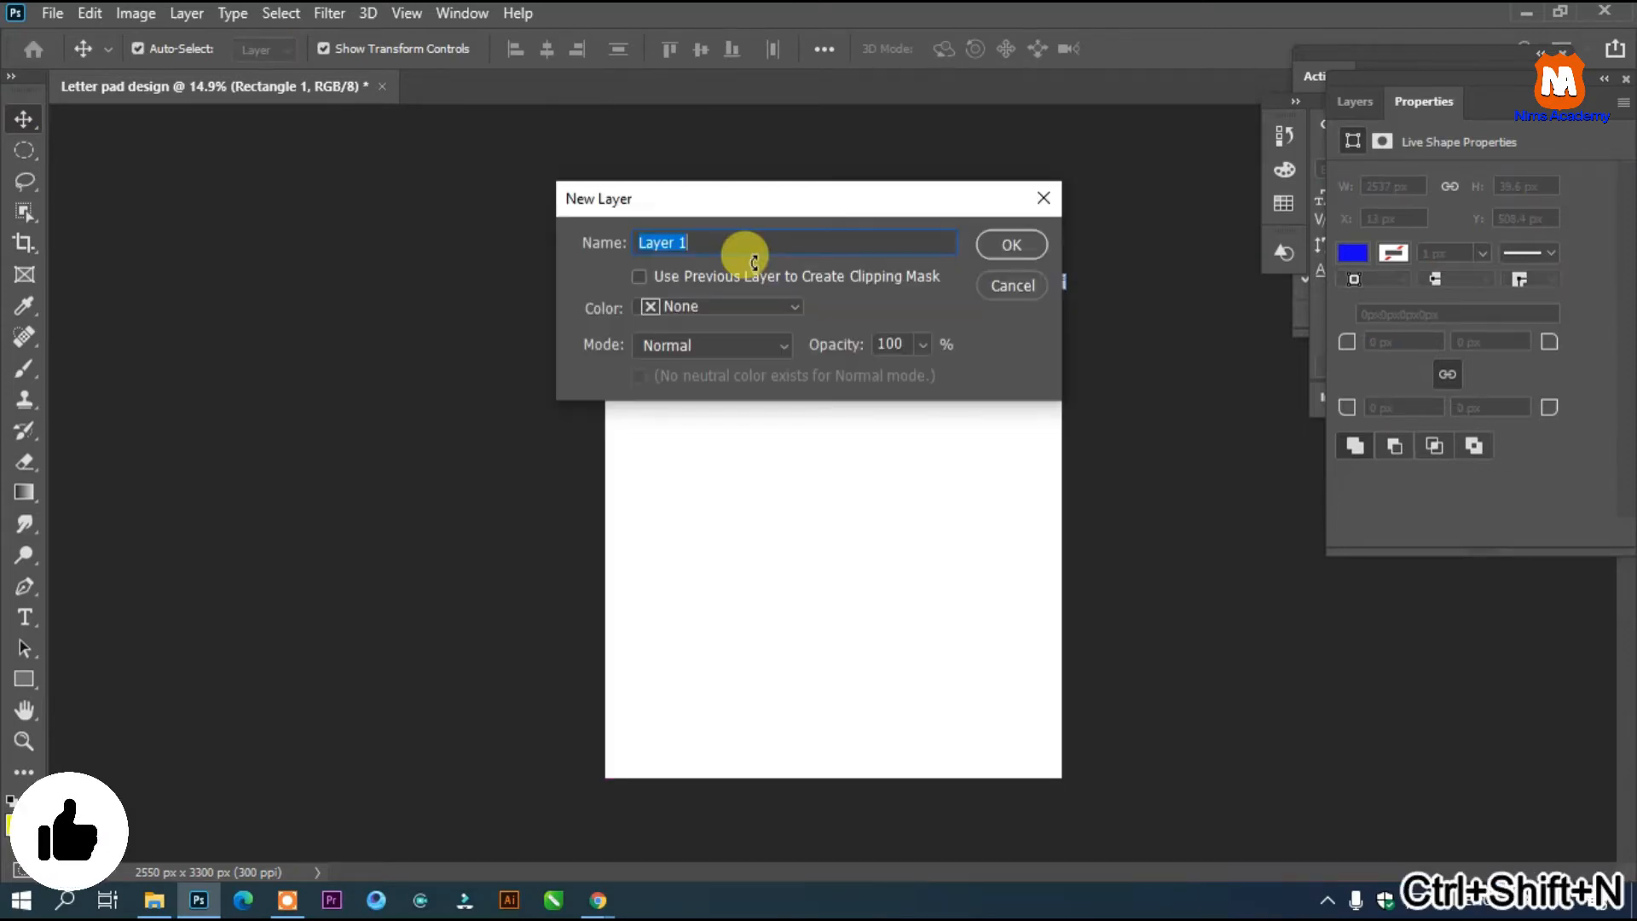
{"action": "type", "text": "logo"}
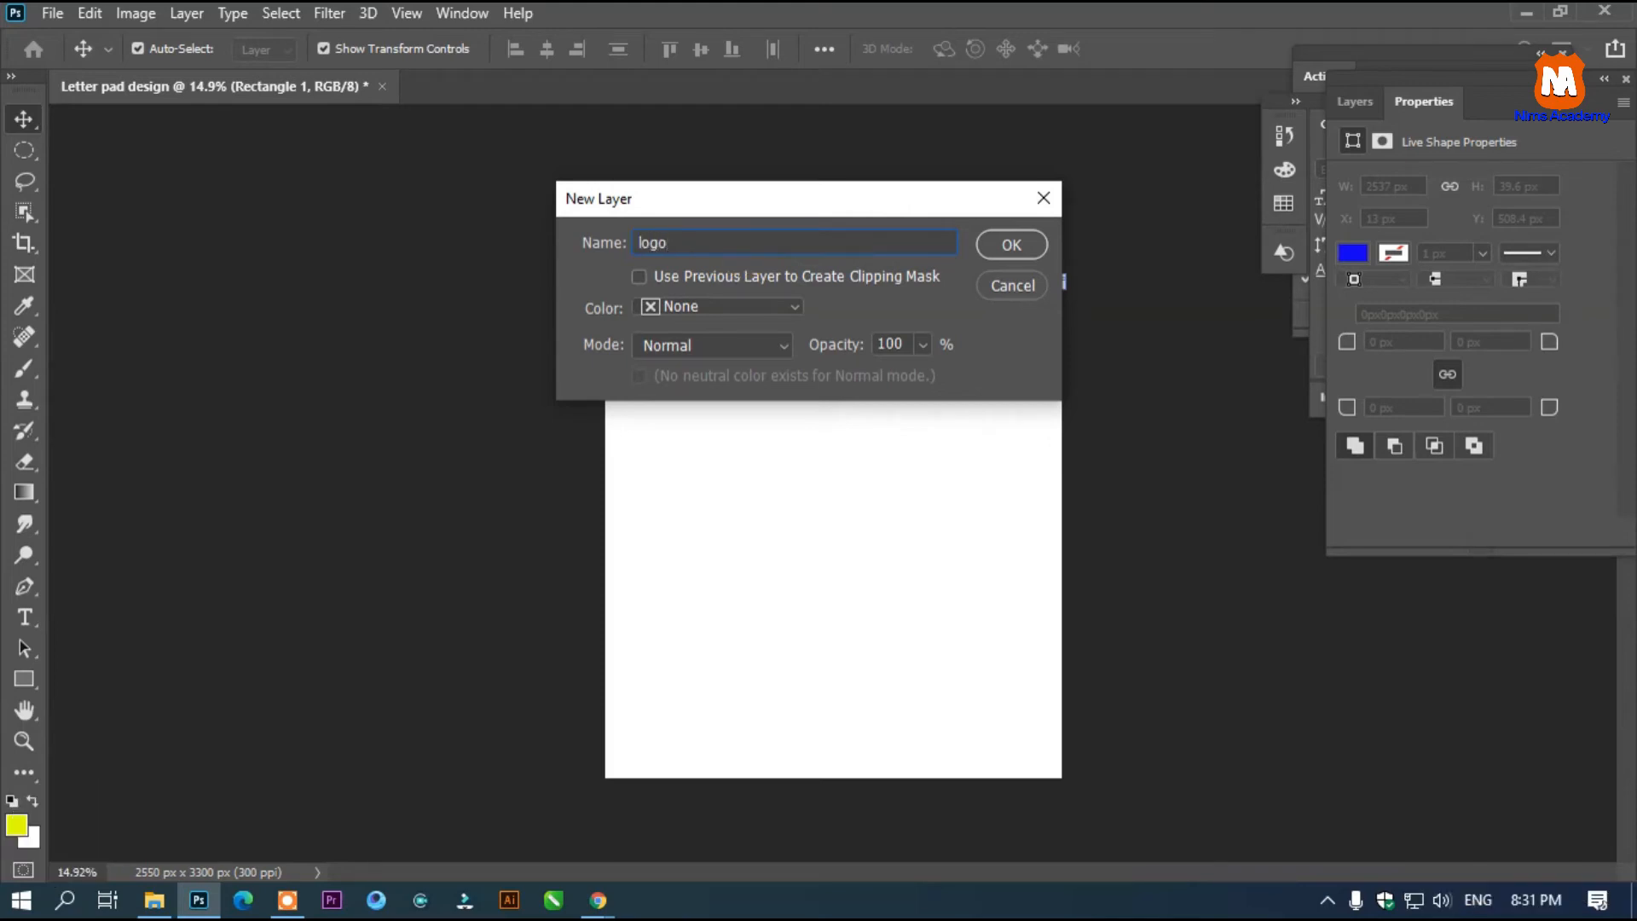
{"action": "key", "text": "Return"}
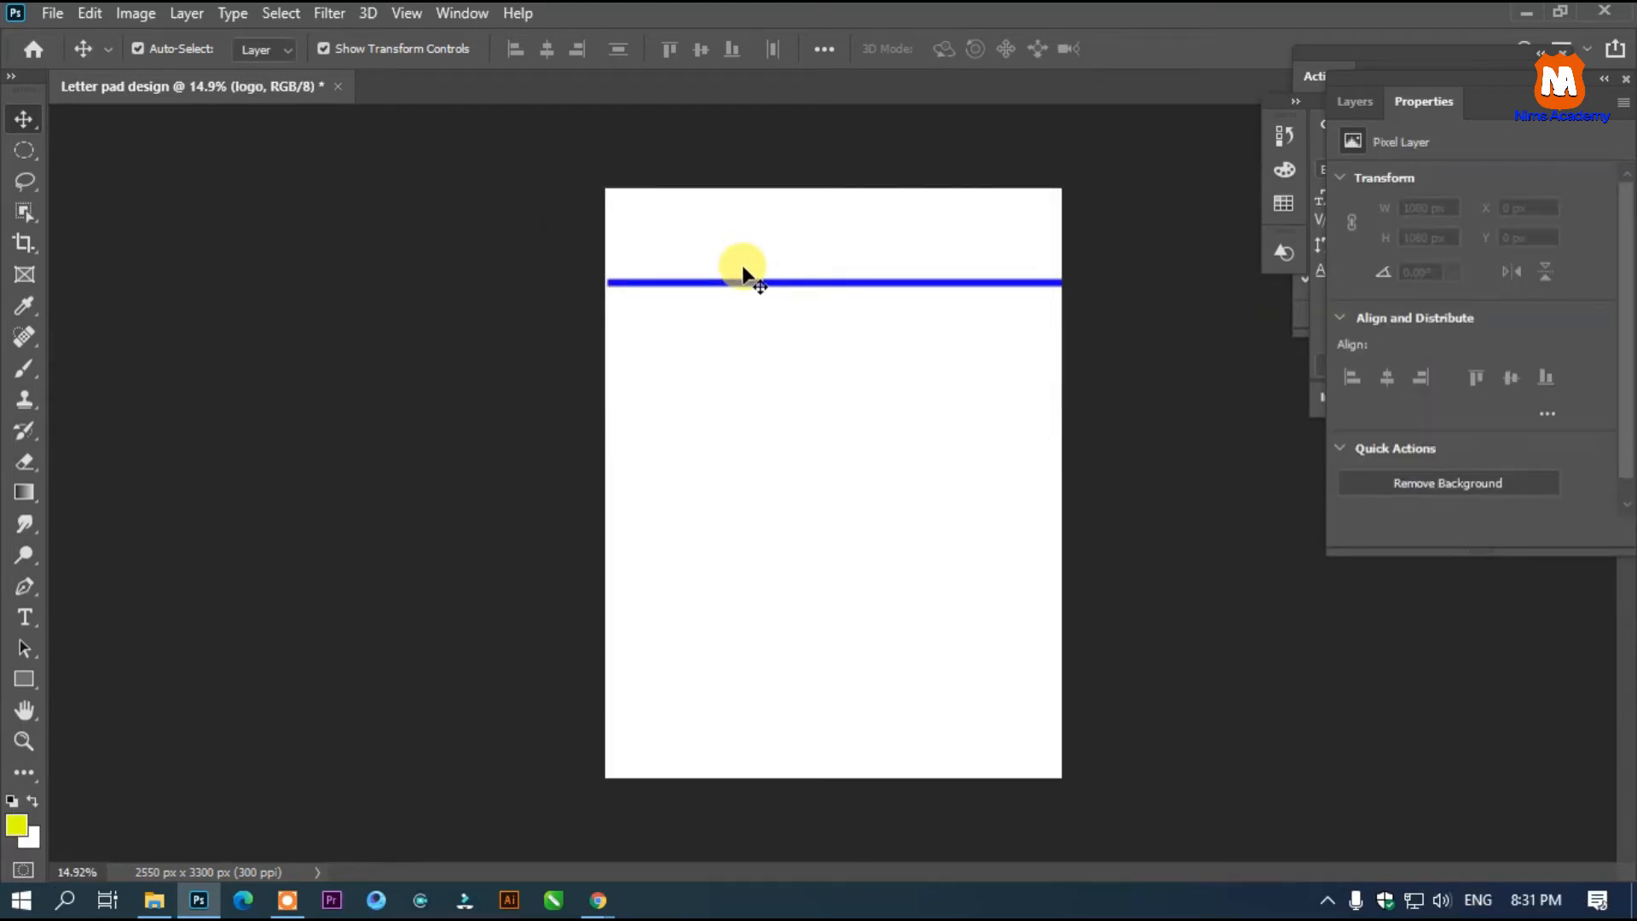
Draw a square on the logo layer and scale it to about 341 px in the page's upper-left corner, above the blue bar.
{"action": "key", "text": "u"}
{"action": "left_click_drag", "start_coordinate": [669, 344], "coordinate": [789, 500]}
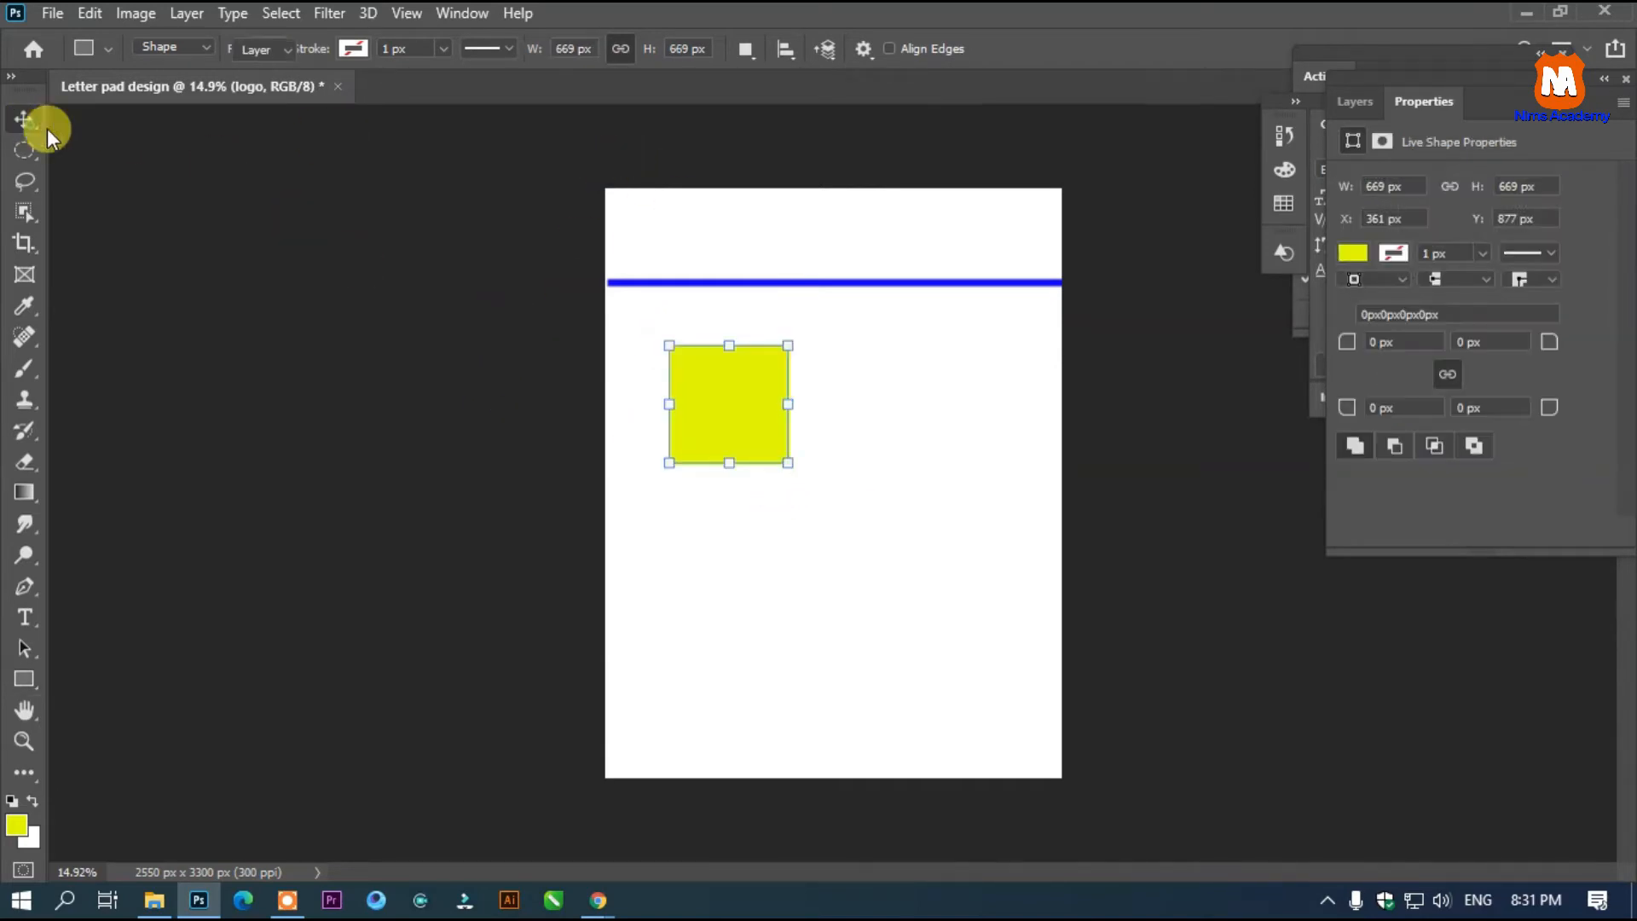
{"action": "left_click", "coordinate": [24, 119]}
{"action": "left_click_drag", "start_coordinate": [750, 402], "coordinate": [716, 239]}
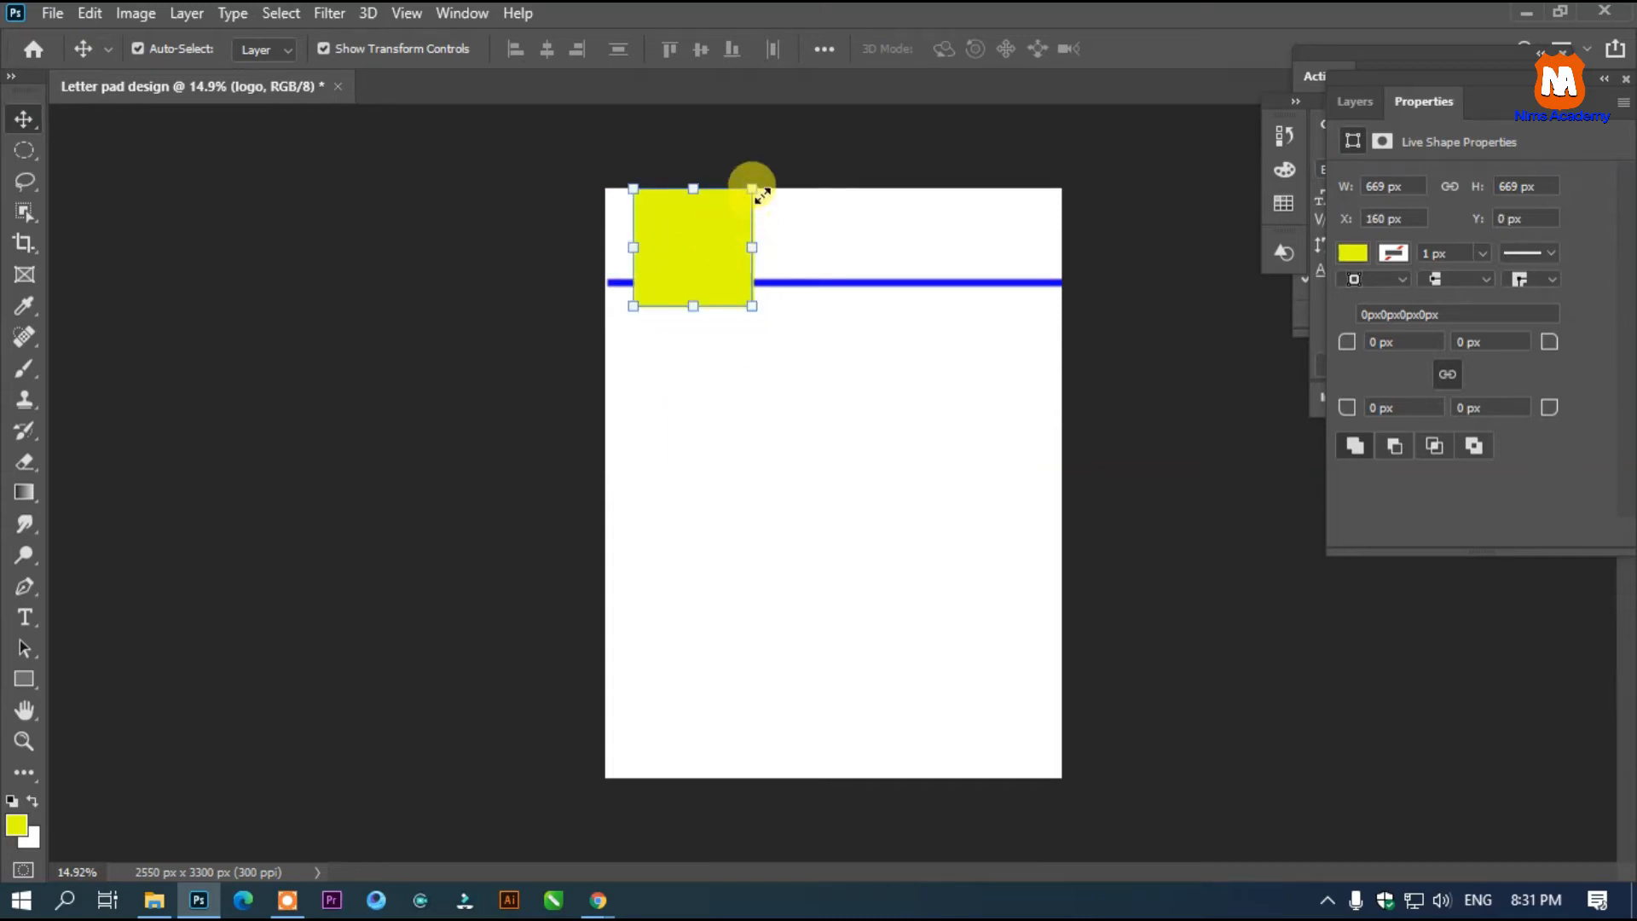
{"action": "left_click_drag", "start_coordinate": [761, 190], "coordinate": [655, 231]}
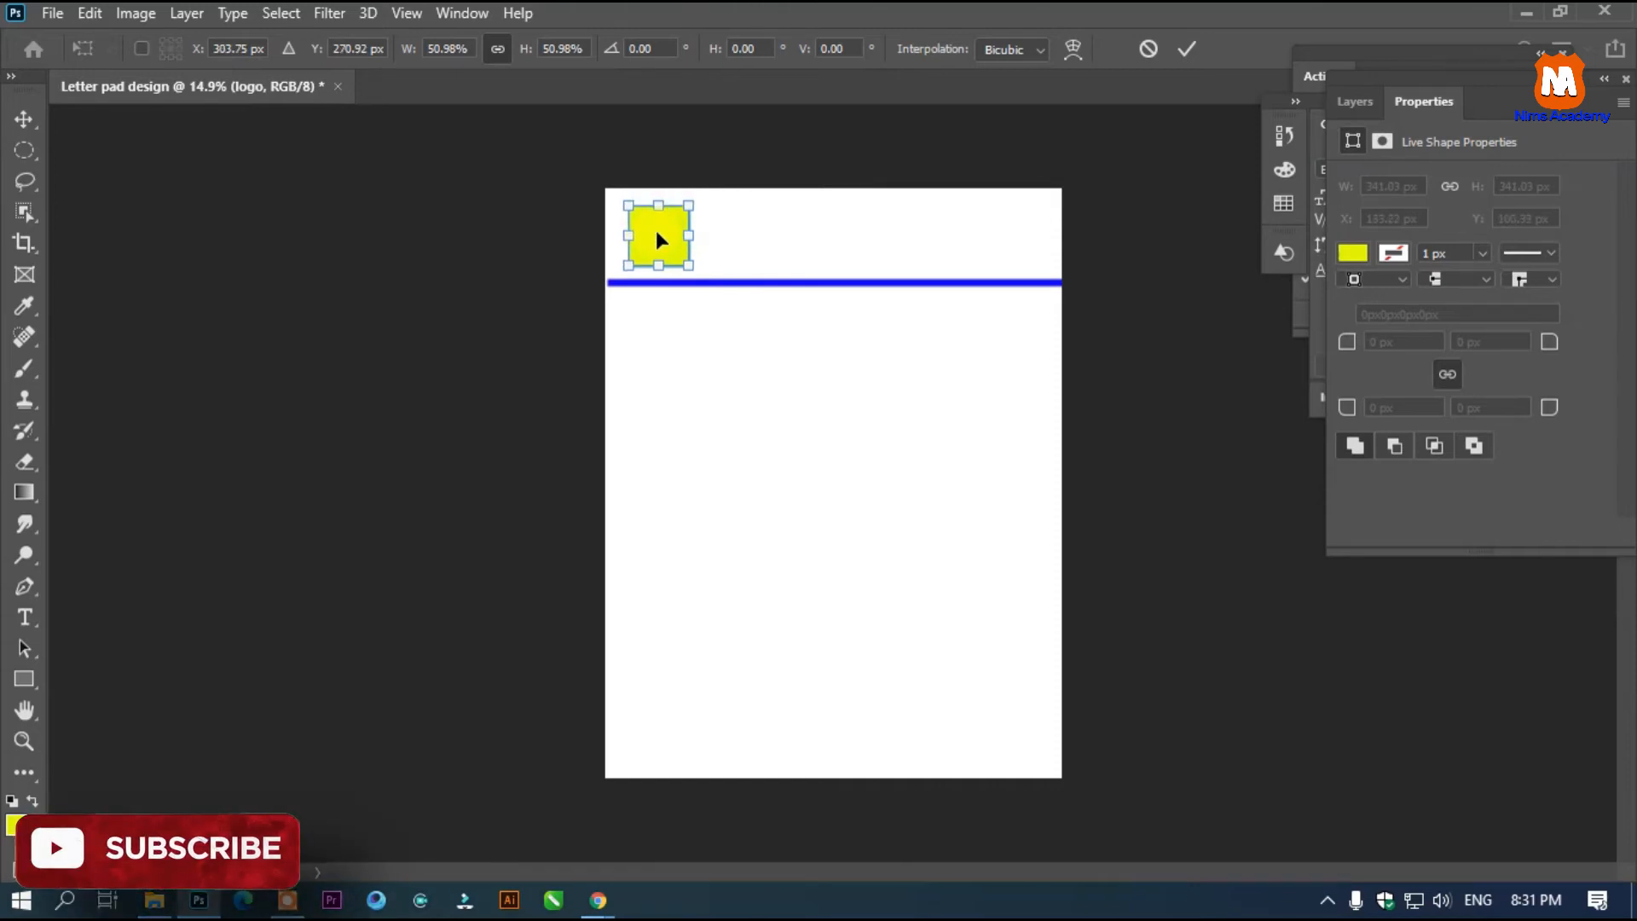
{"action": "key", "text": "Return"}
Fill the logo square with the same blue as the header bar.
{"action": "left_click", "coordinate": [1283, 203]}
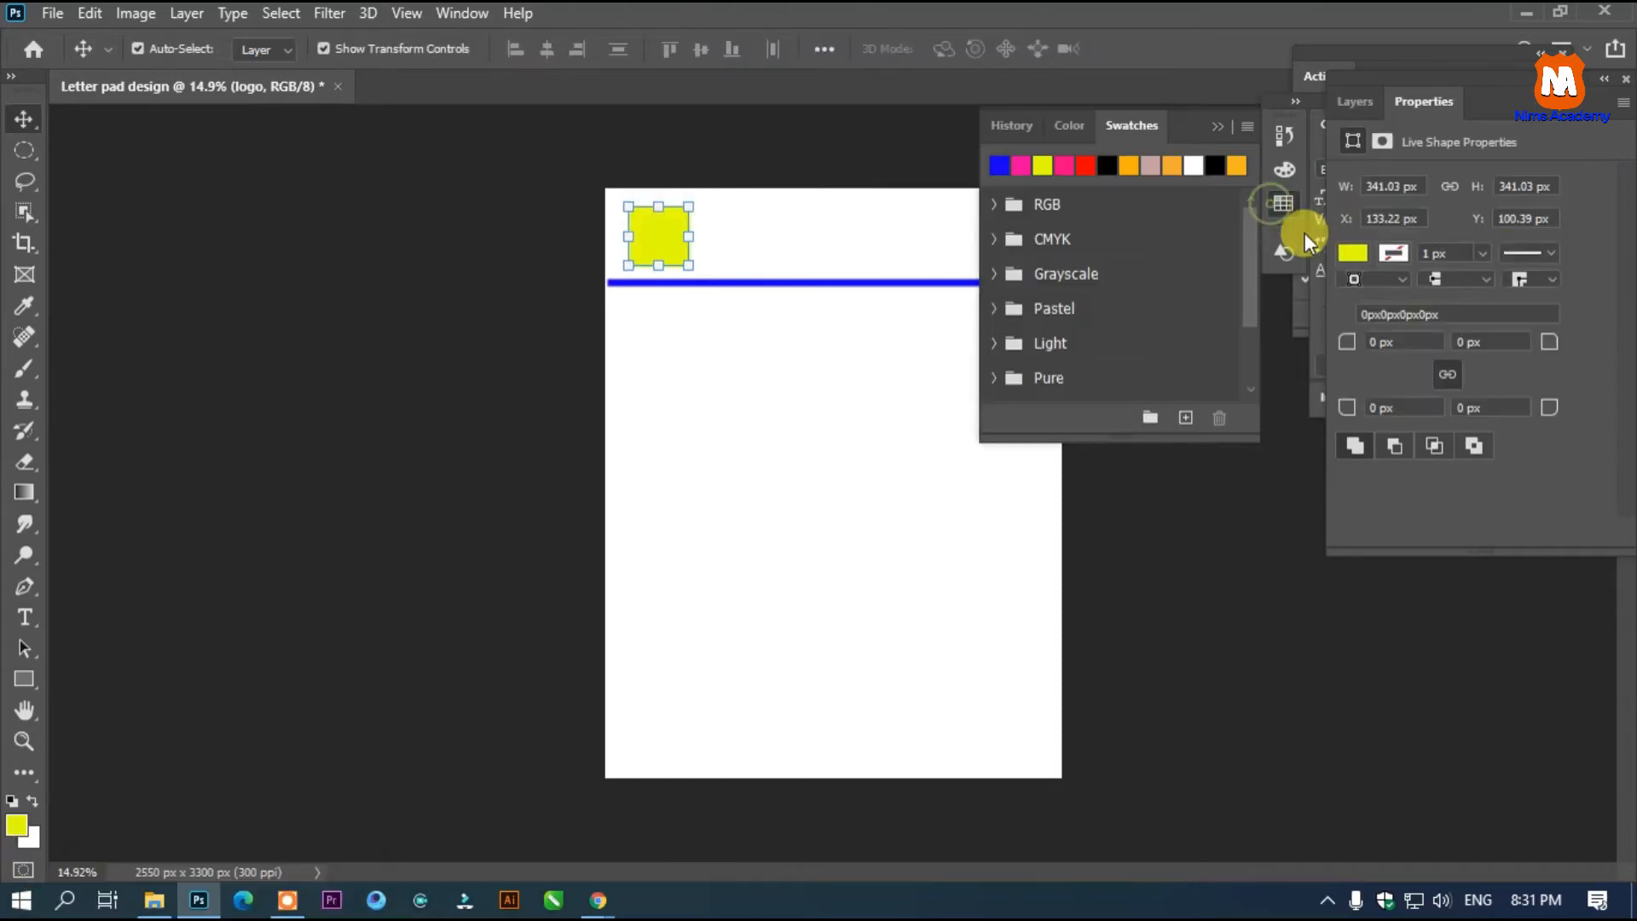
{"action": "left_click", "coordinate": [1349, 254]}
{"action": "left_click", "coordinate": [1307, 380]}
{"action": "left_click", "coordinate": [503, 147]}
Add the text "logo" and place it over the blue square.
{"action": "scroll", "coordinate": [792, 256], "scroll_direction": "up", "scroll_amount": 3}
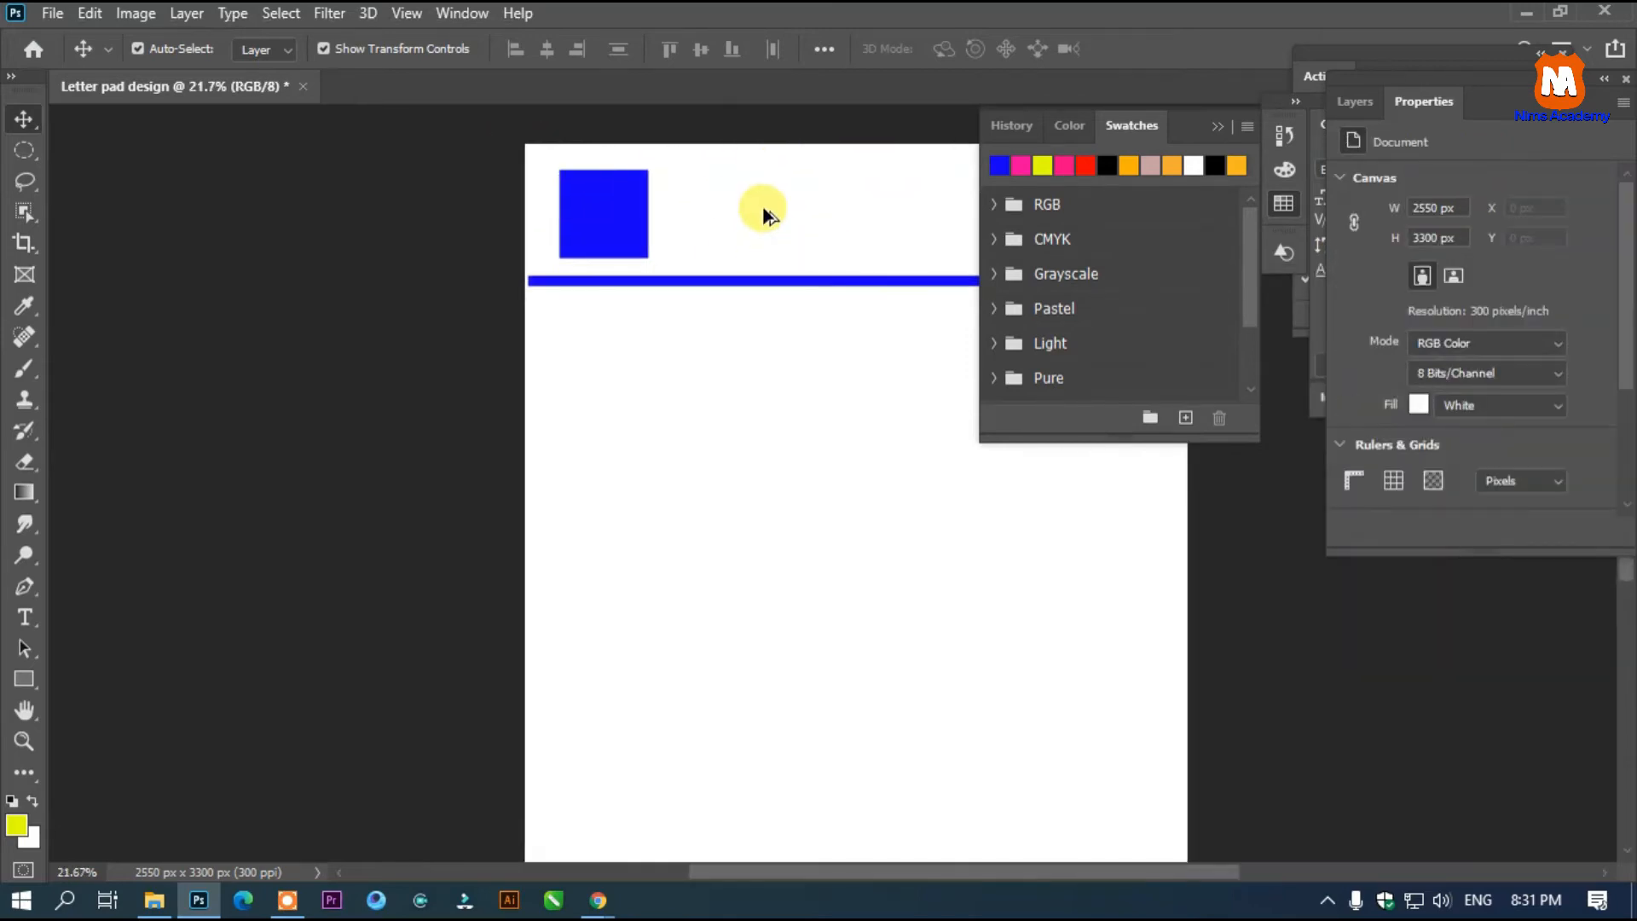
{"action": "left_click", "coordinate": [24, 617]}
{"action": "left_click", "coordinate": [678, 232]}
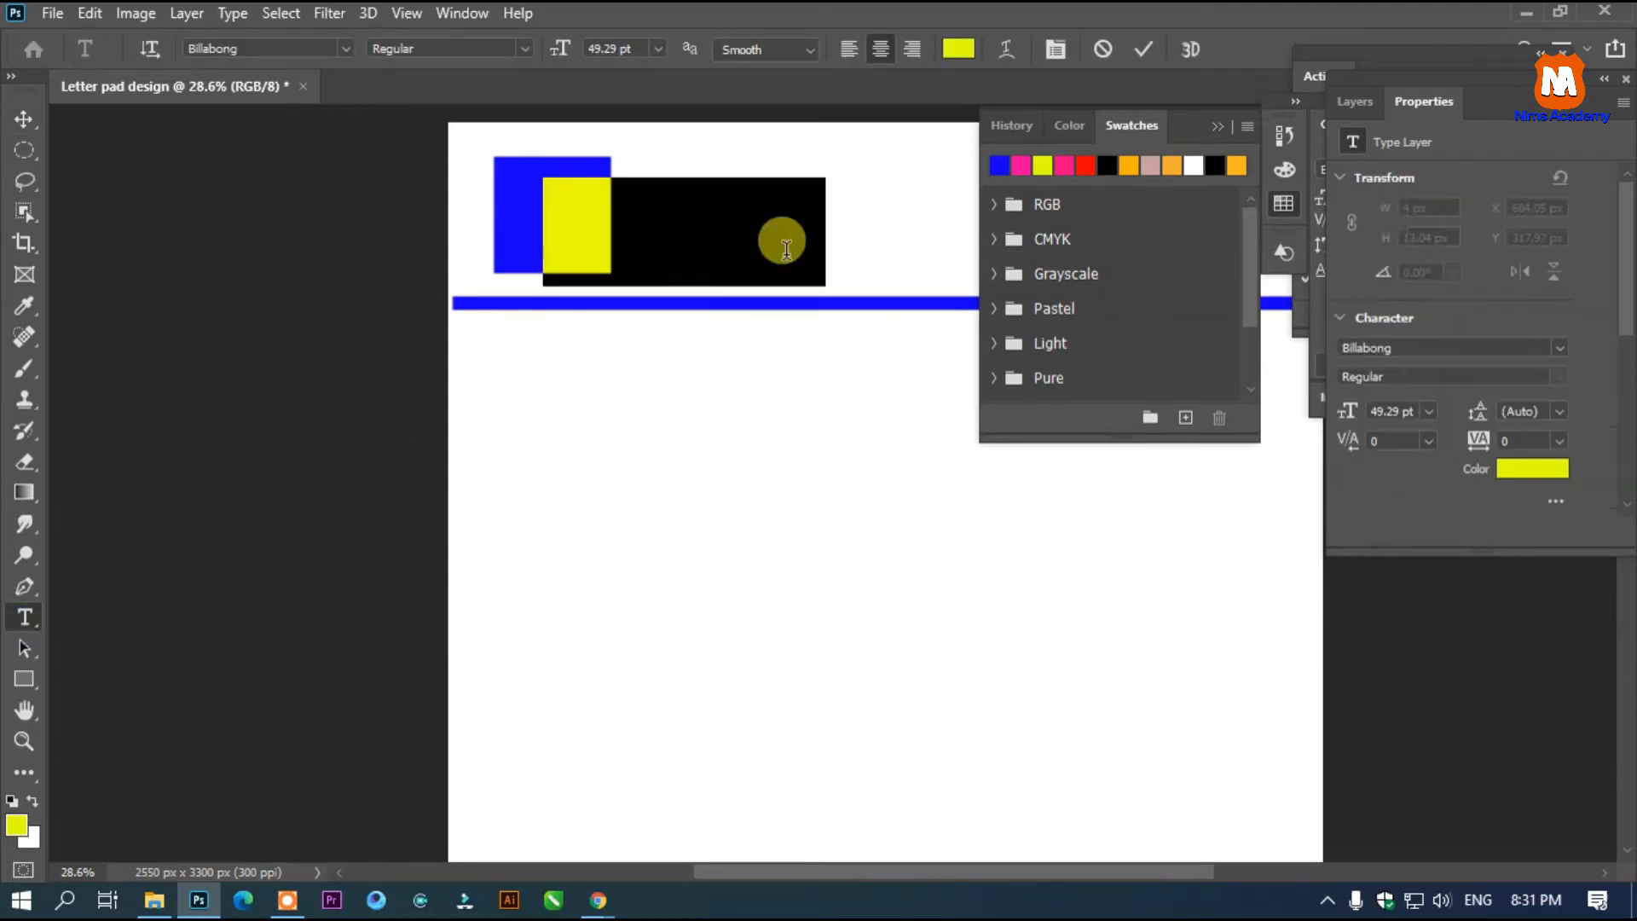
{"action": "type", "text": "logo"}
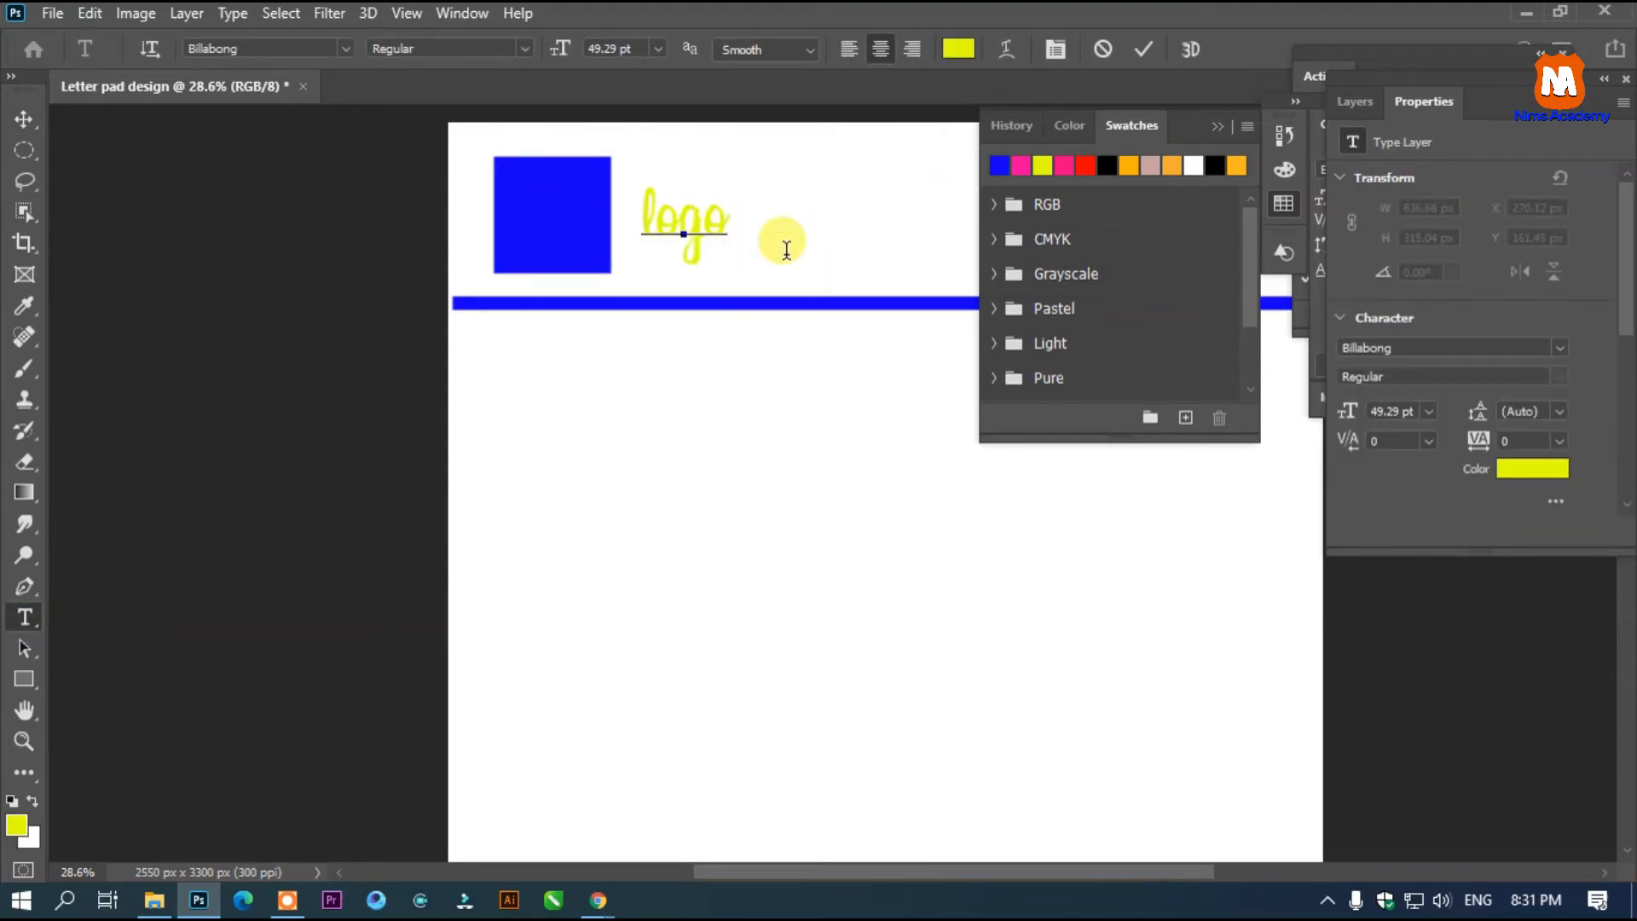
{"action": "left_click_drag", "start_coordinate": [750, 263], "coordinate": [629, 271]}
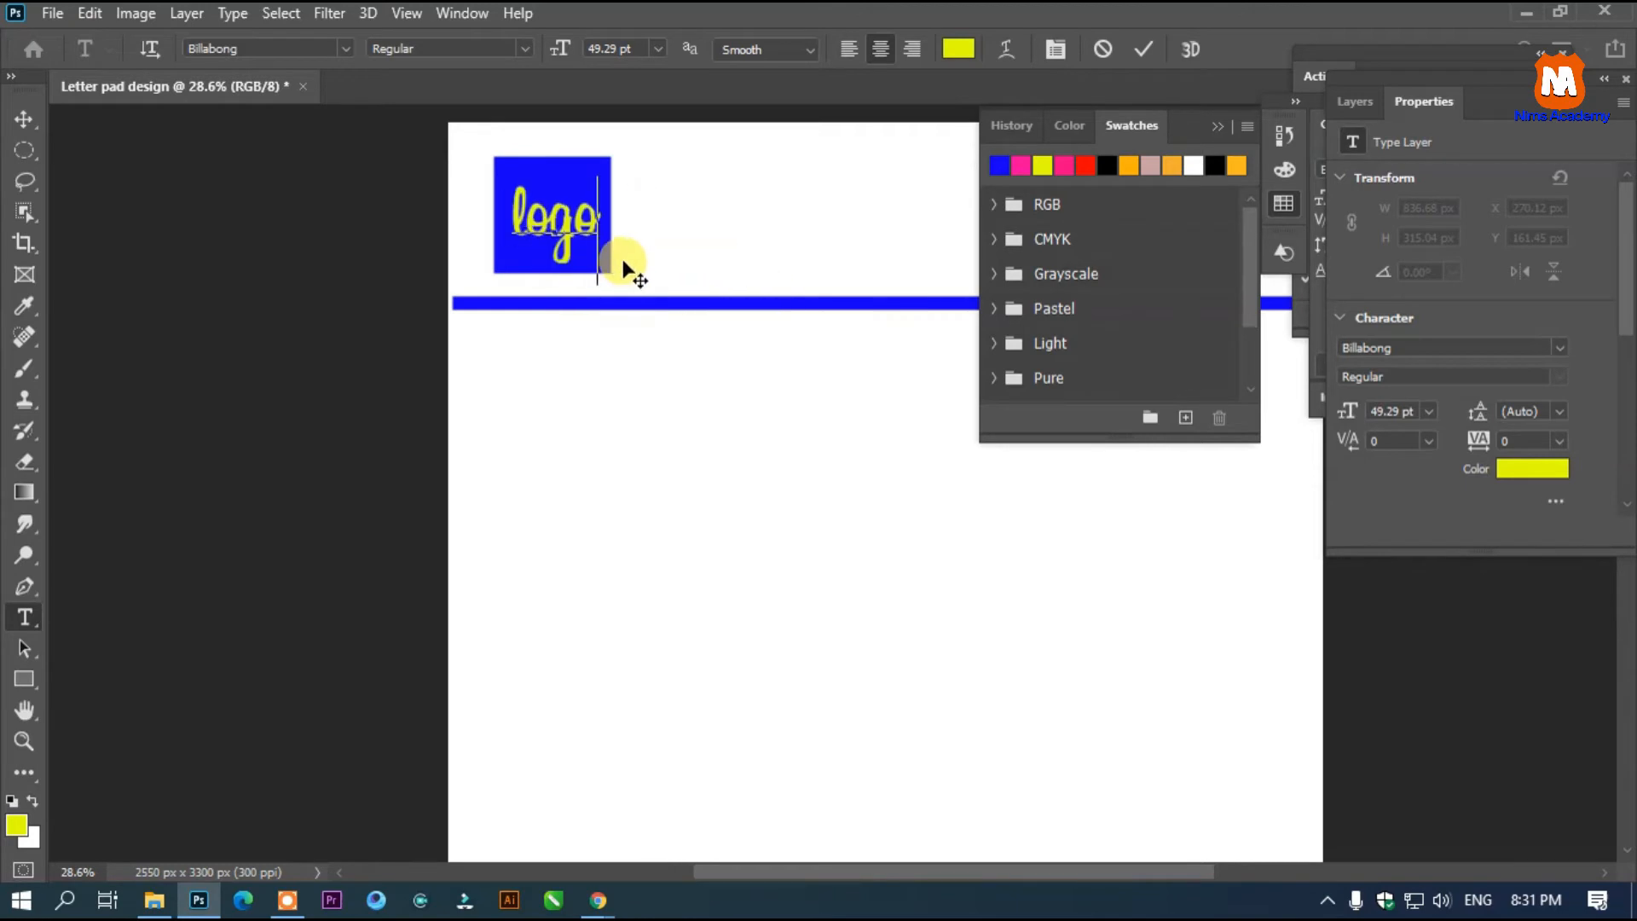
Format the "logo" text in Gotham Medium at 29.29 pt.
{"action": "key", "text": "ctrl+a"}
{"action": "left_click", "coordinate": [345, 49]}
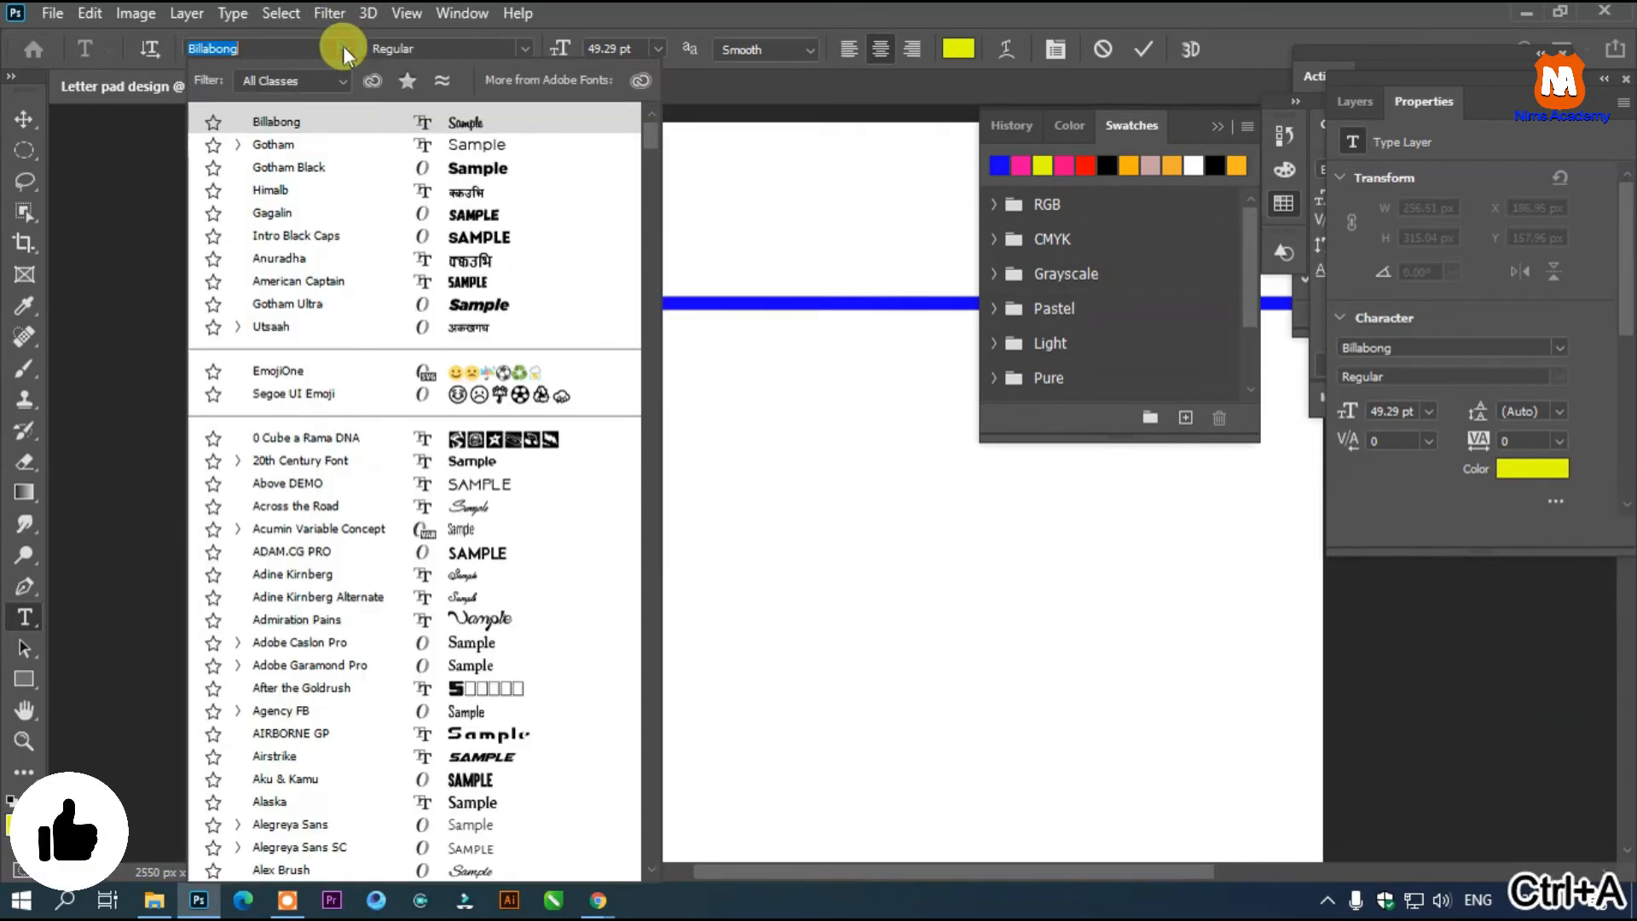
{"action": "left_click", "coordinate": [350, 151]}
{"action": "left_click_drag", "start_coordinate": [576, 51], "coordinate": [541, 61]}
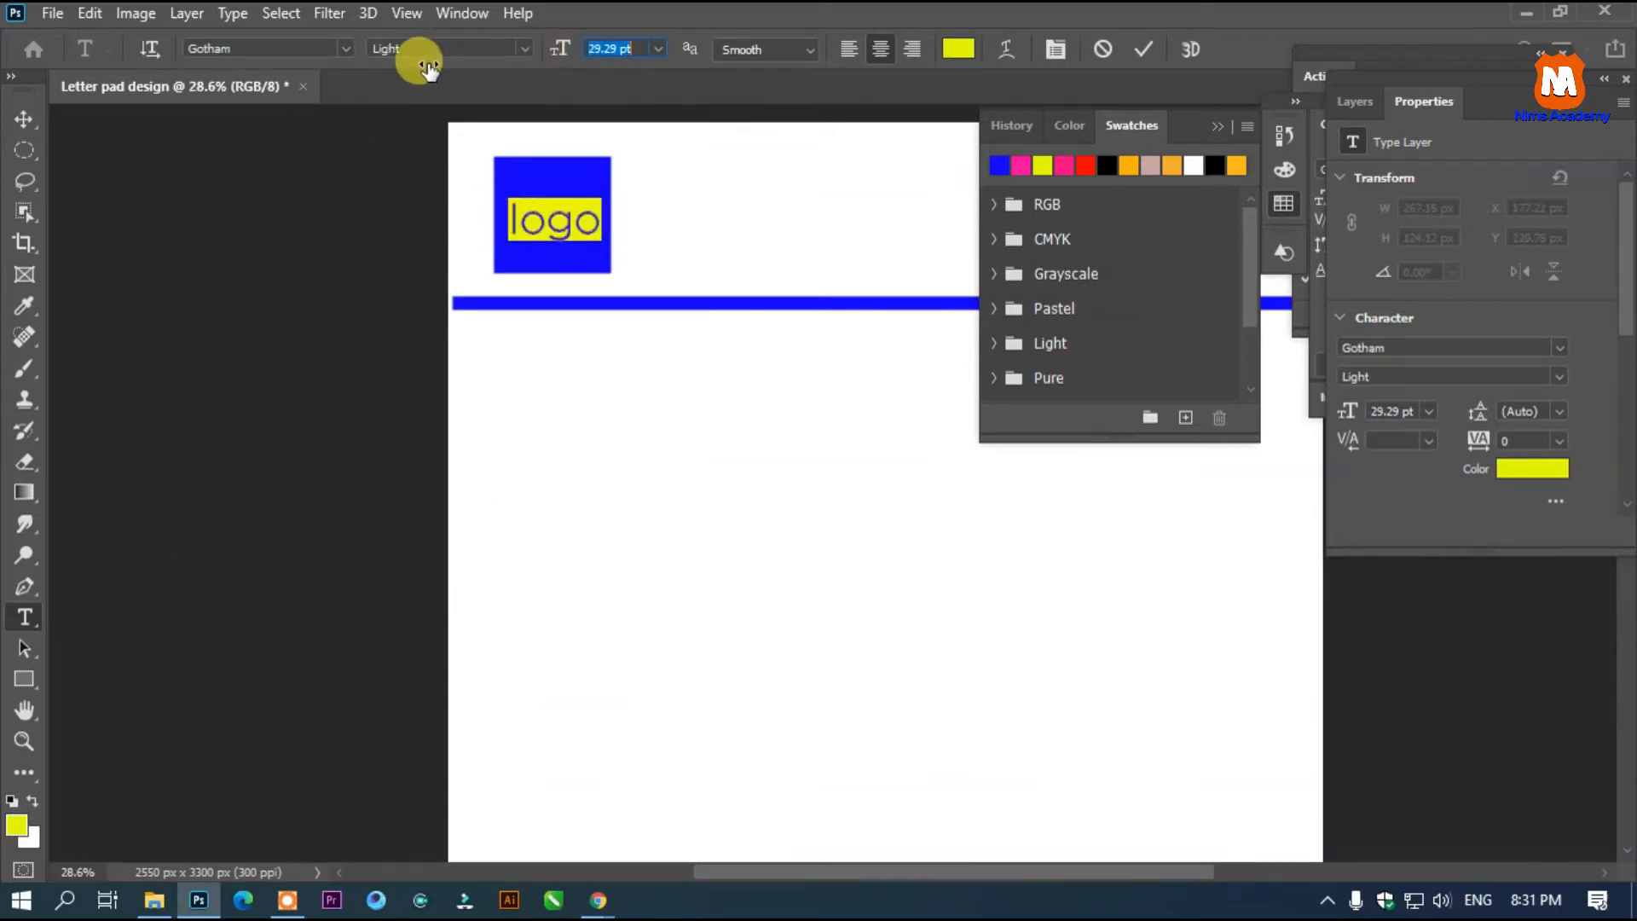
{"action": "left_click", "coordinate": [521, 48]}
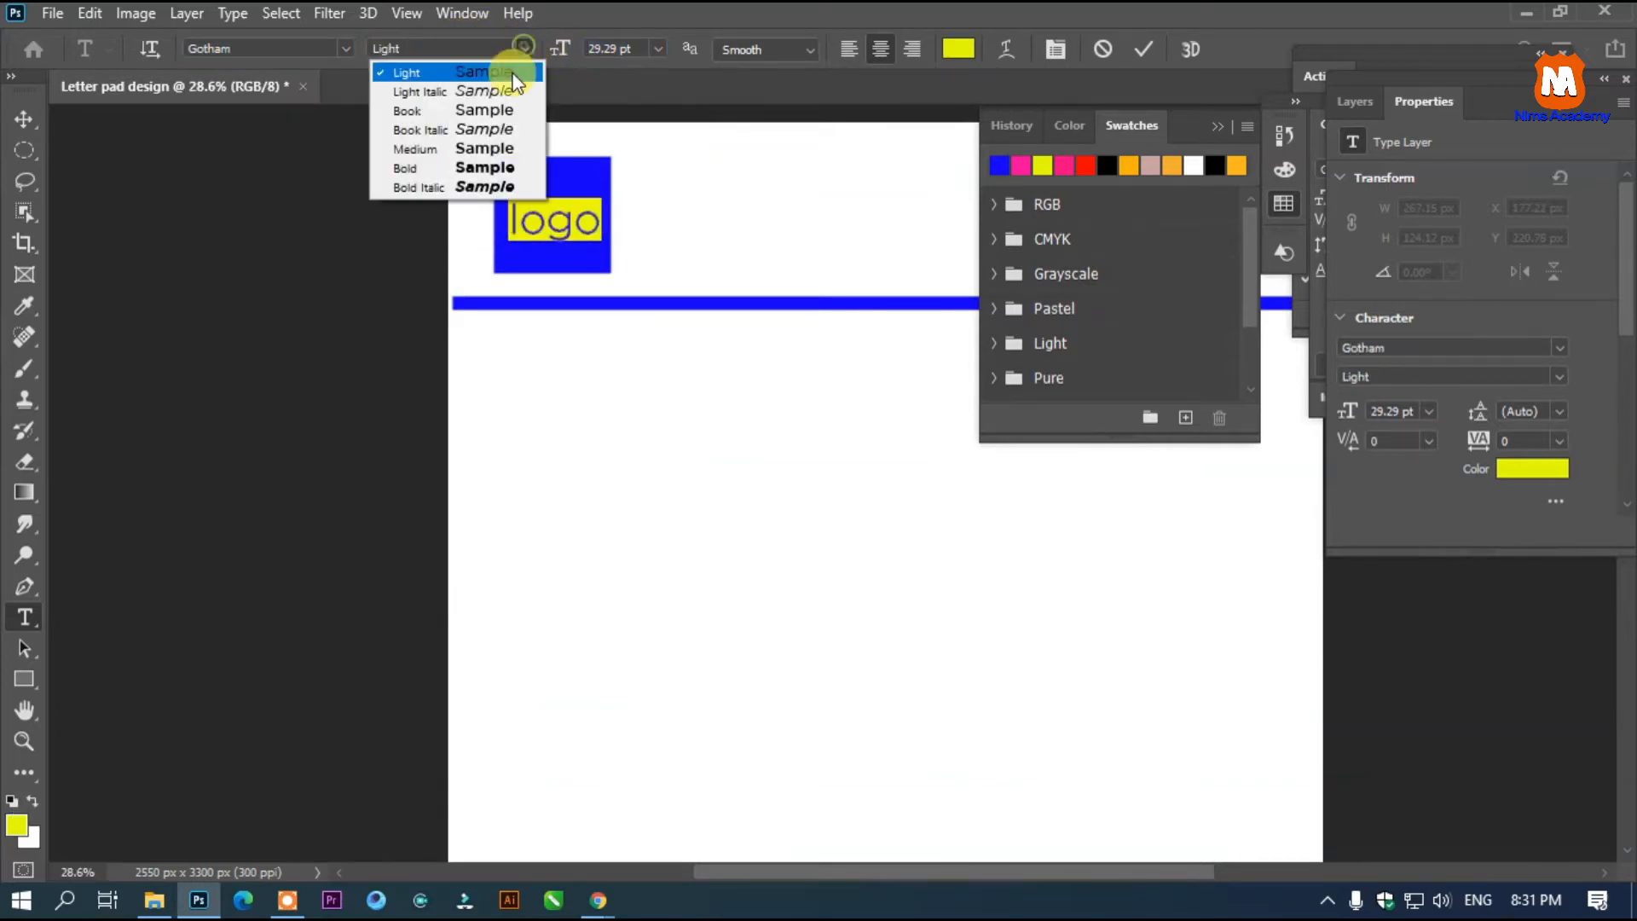
{"action": "left_click", "coordinate": [449, 154]}
{"action": "left_click", "coordinate": [85, 128], "text": "ctrl"}
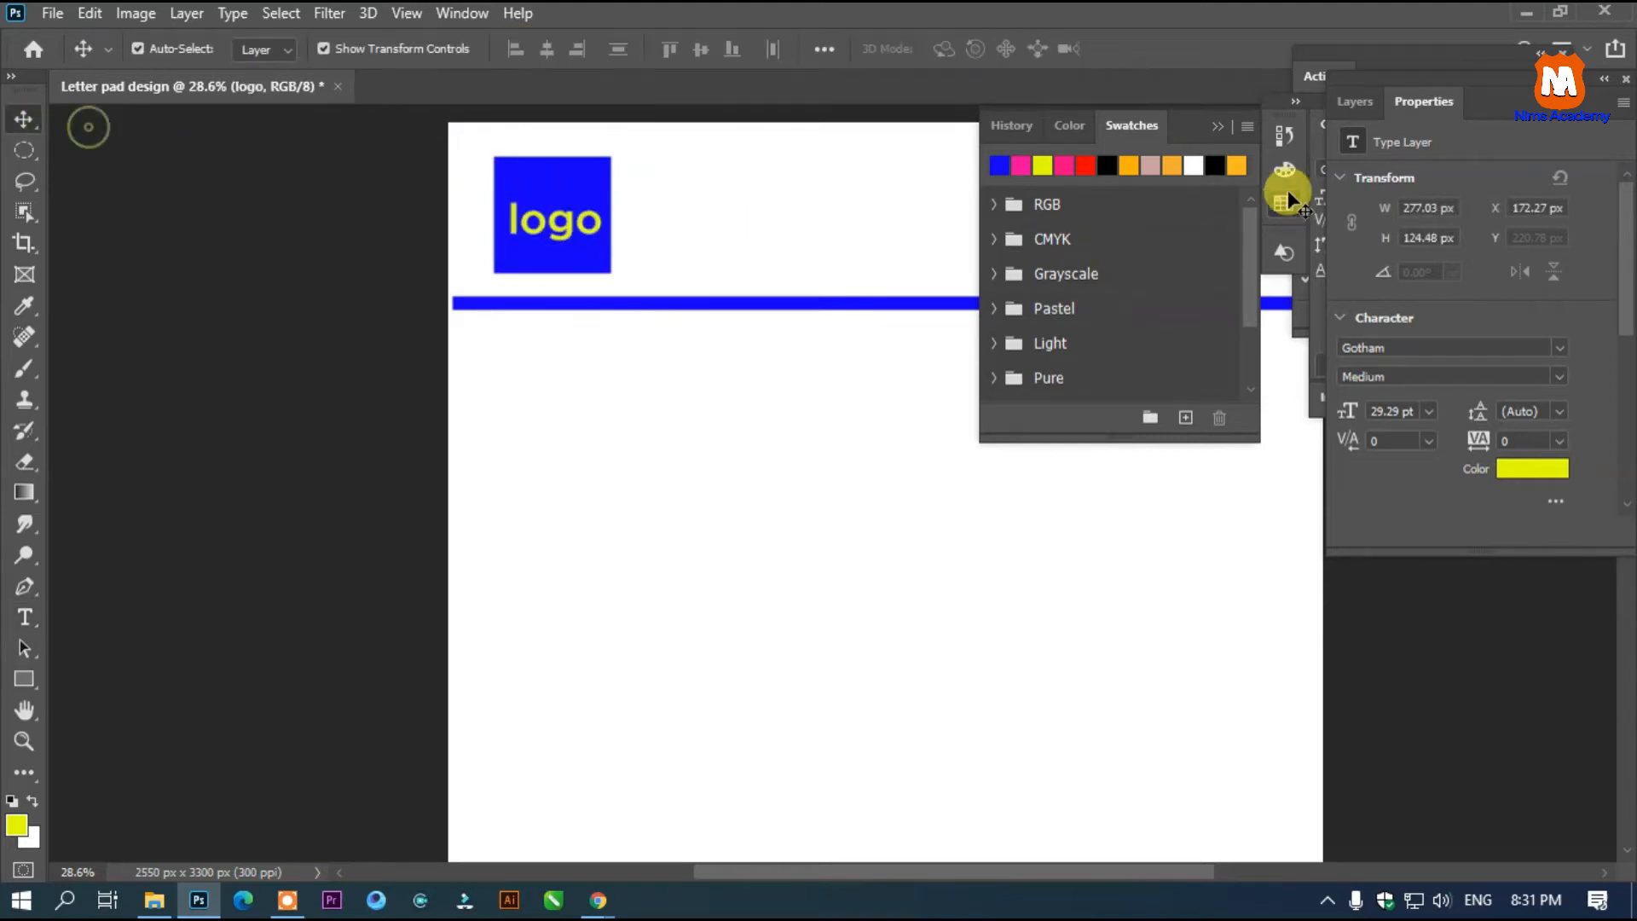
Nudge the "logo" text slightly up within the blue square and add the text "Your Company" to the right of the logo.
{"action": "left_click", "coordinate": [1219, 126]}
{"action": "left_click_drag", "start_coordinate": [570, 222], "coordinate": [570, 214]}
{"action": "key", "text": "t"}
{"action": "left_click", "coordinate": [689, 212]}
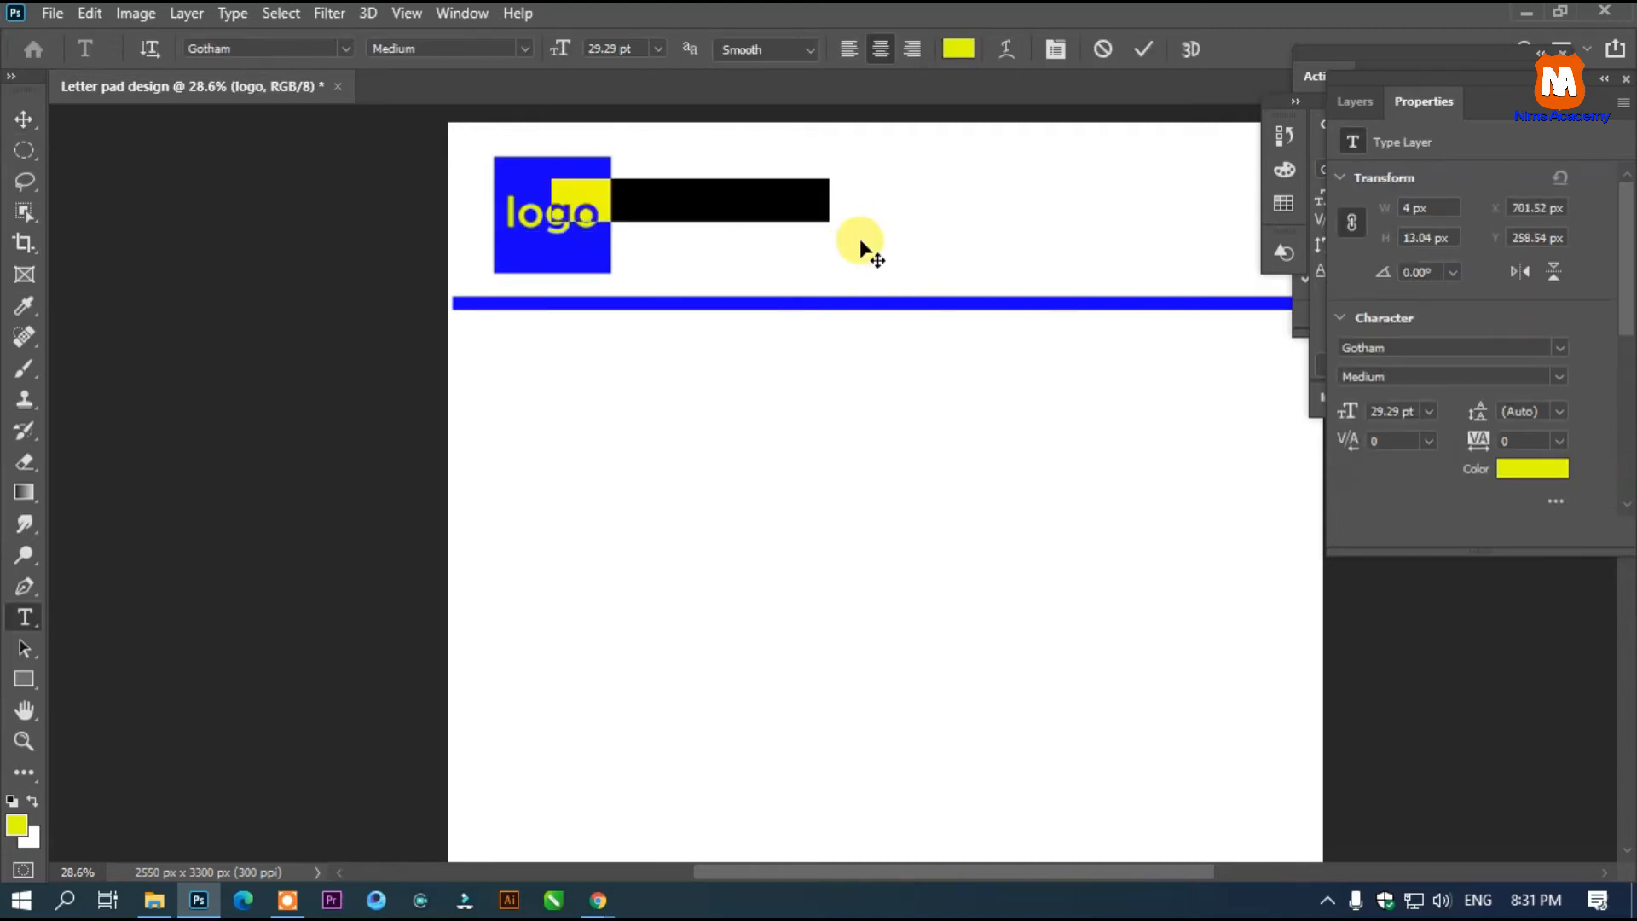
{"action": "left_click_drag", "start_coordinate": [742, 260], "coordinate": [826, 271]}
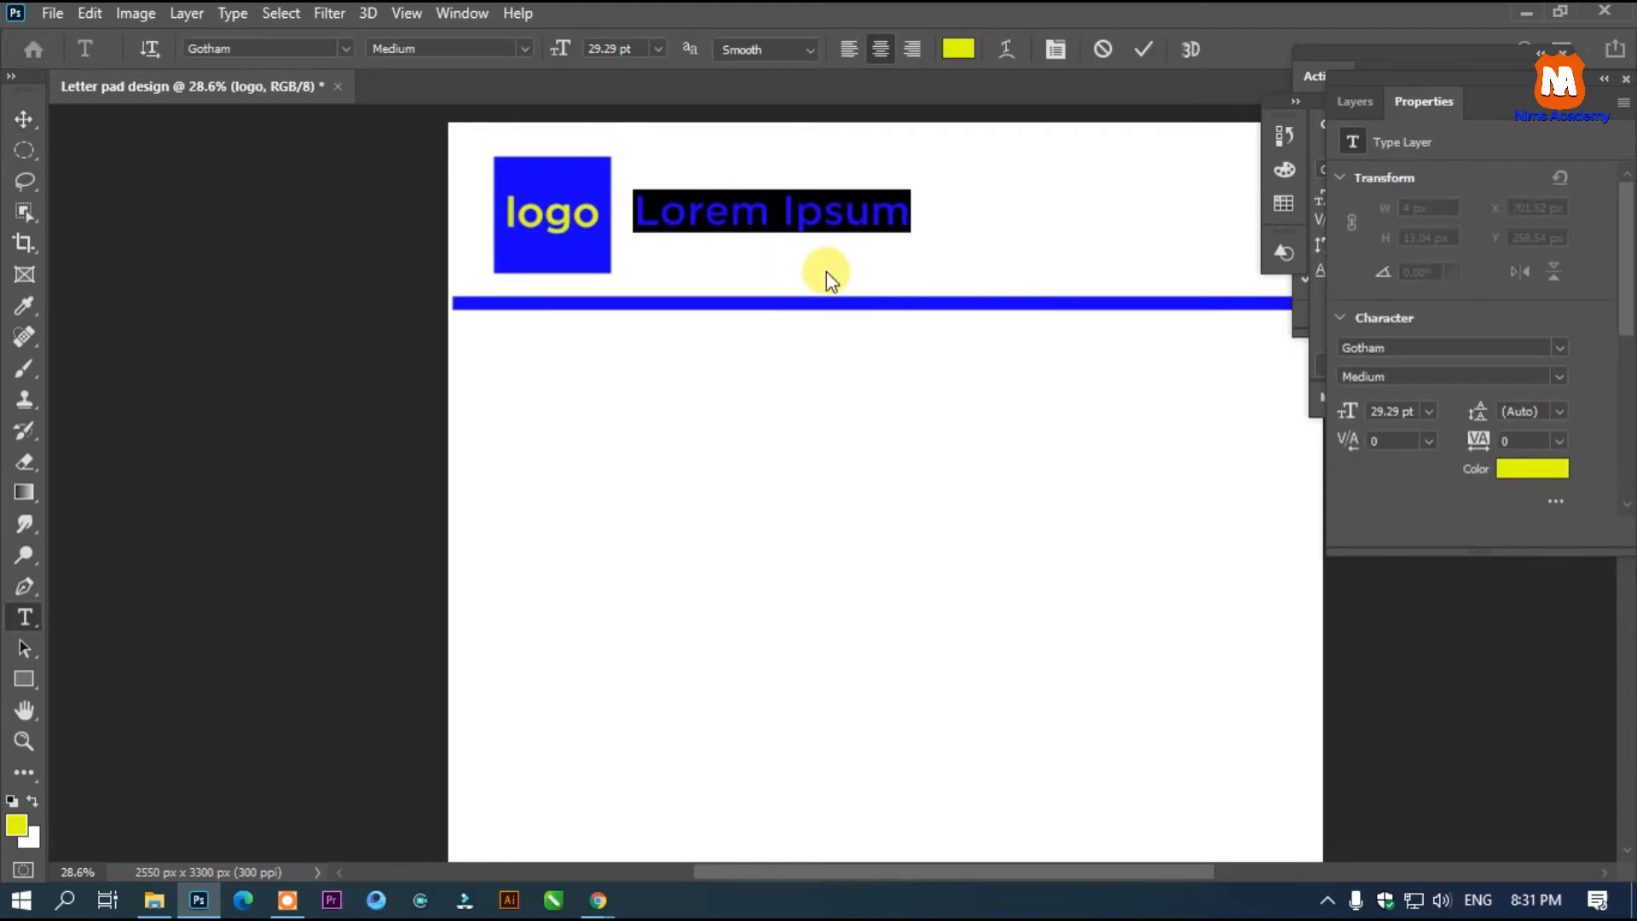
{"action": "type", "text": "Your Com"}
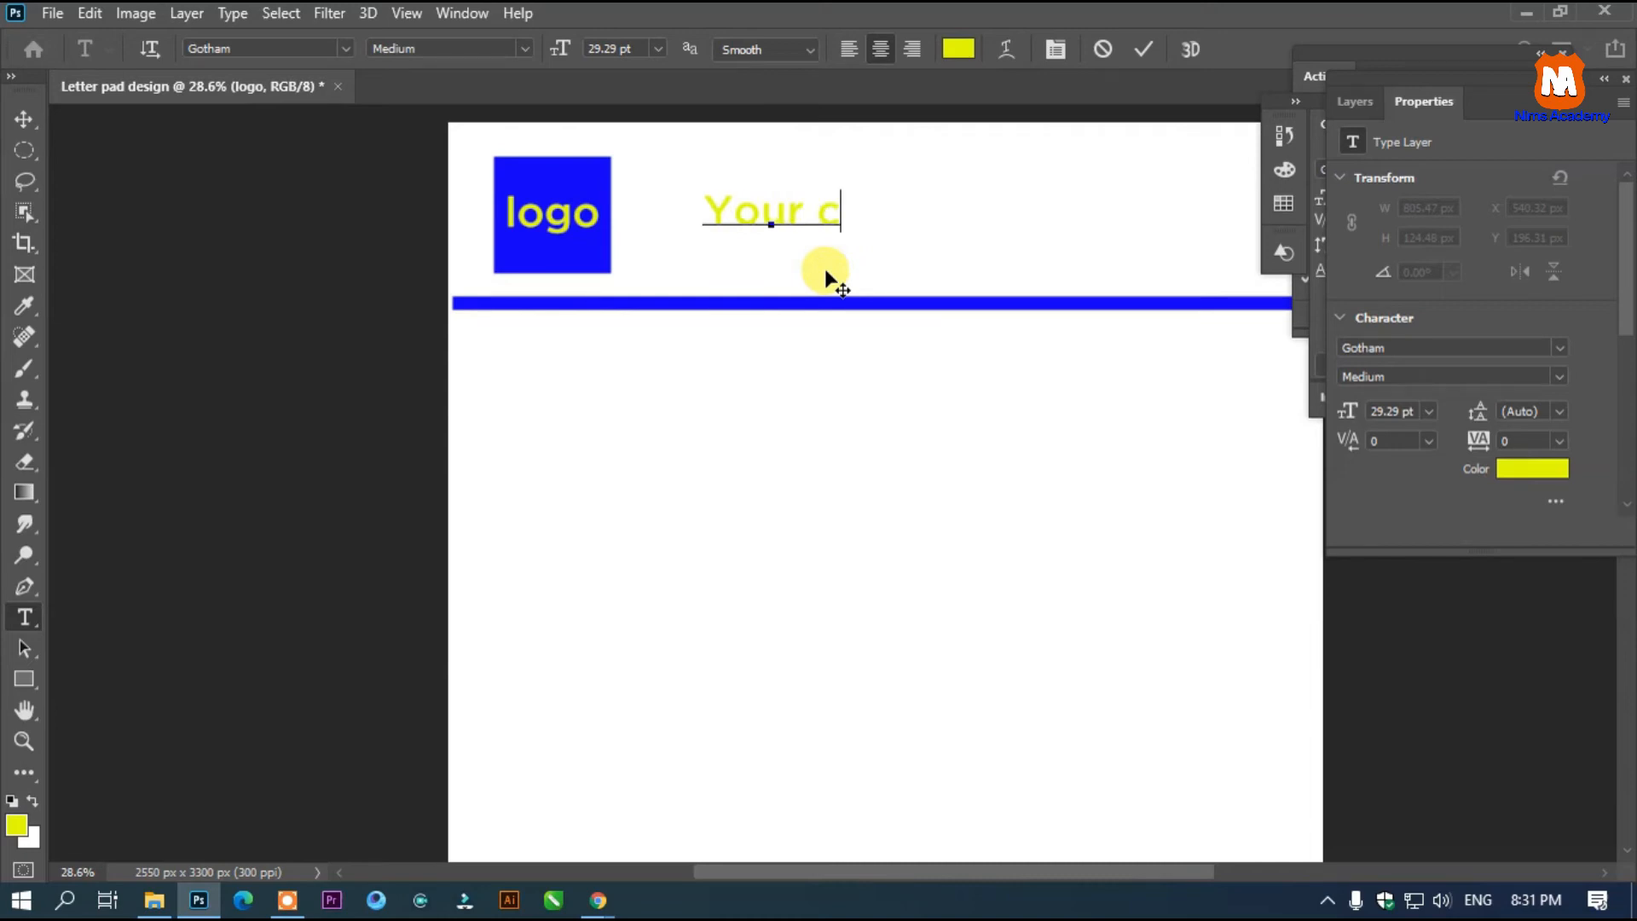
{"action": "type", "text": "pany"}
{"action": "left_click_drag", "start_coordinate": [842, 274], "coordinate": [888, 274]}
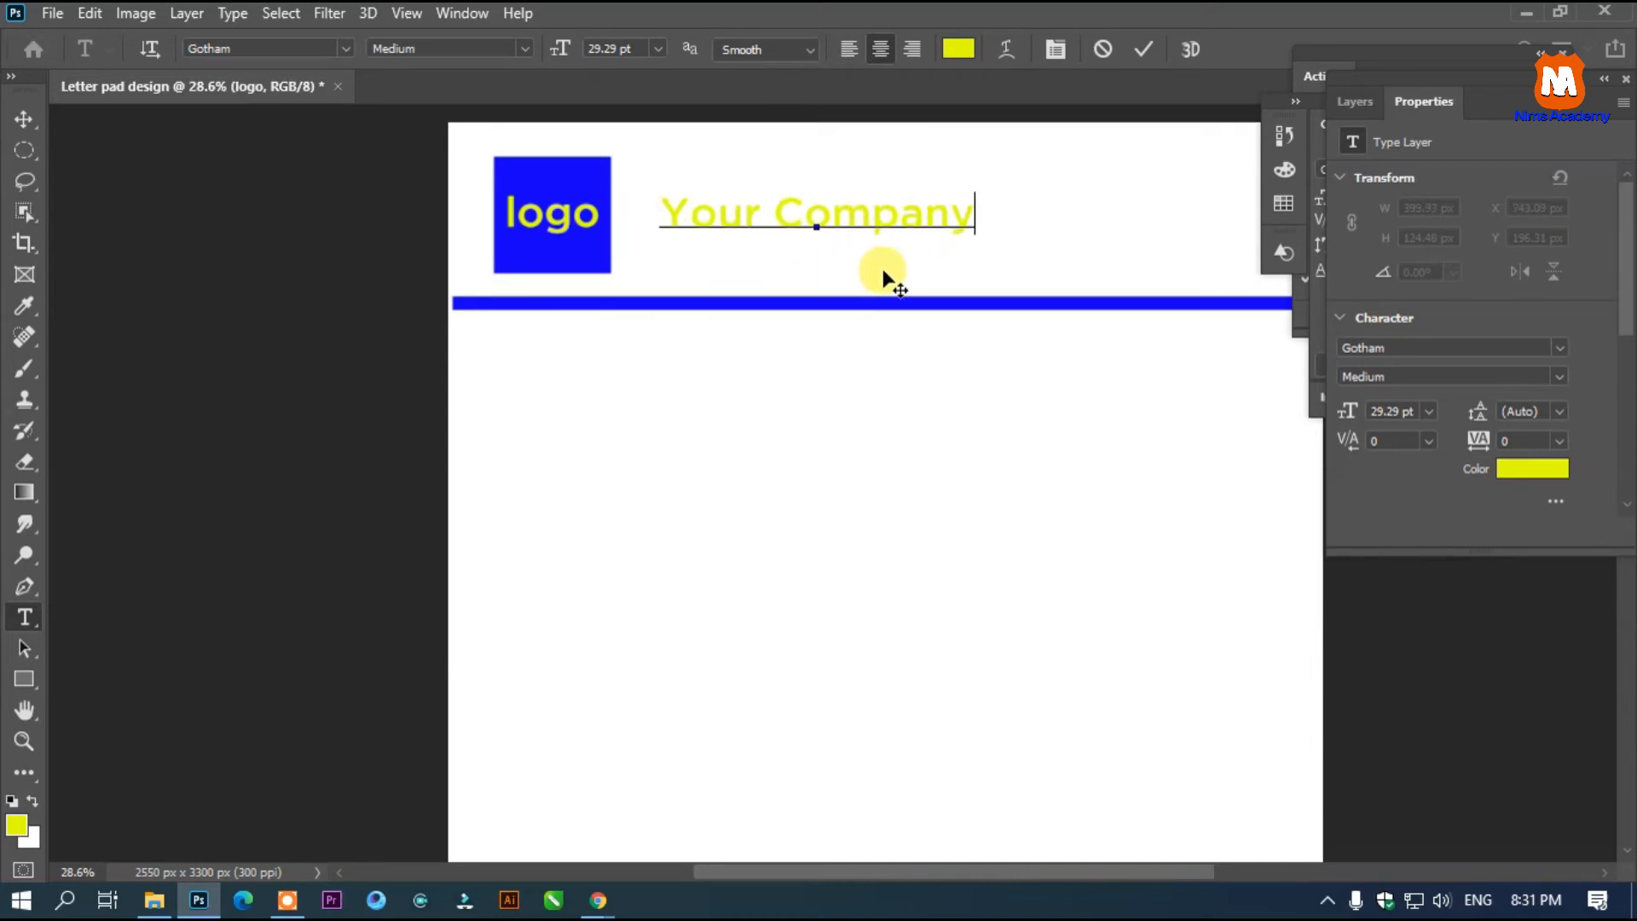
Replace the company placeholder text with "Nims Academy" and set its size to 41.29 pt.
{"action": "key", "text": "ctrl+a"}
{"action": "type", "text": "NIms  Academy"}
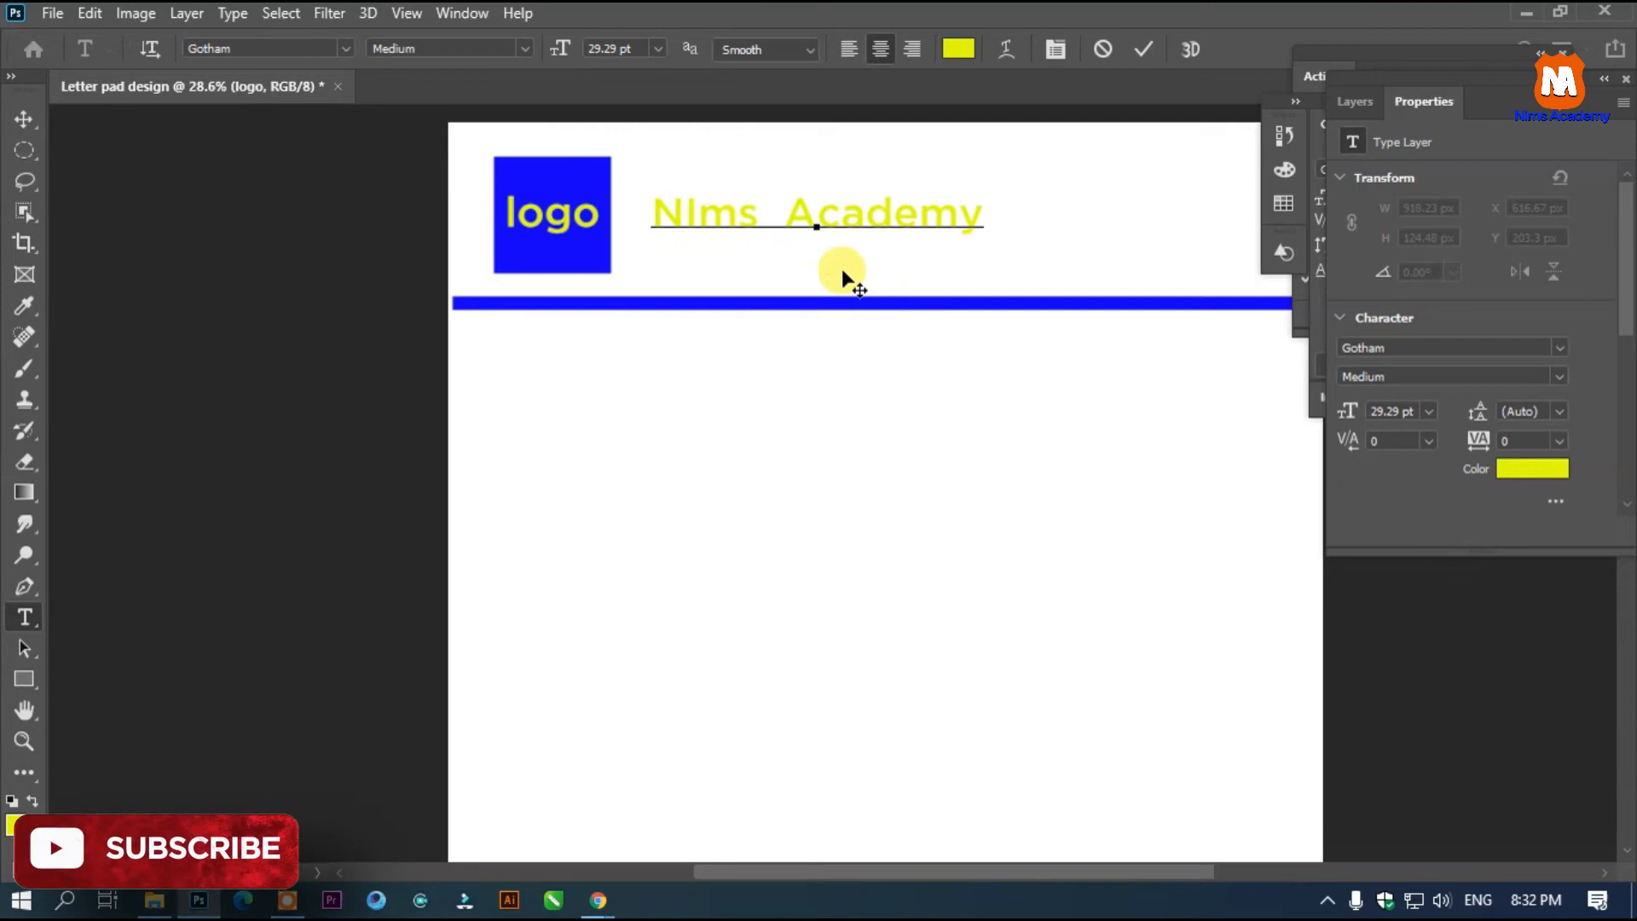
{"action": "scroll", "coordinate": [856, 272], "scroll_direction": "down", "scroll_amount": 2}
{"action": "key", "text": "ctrl+a"}
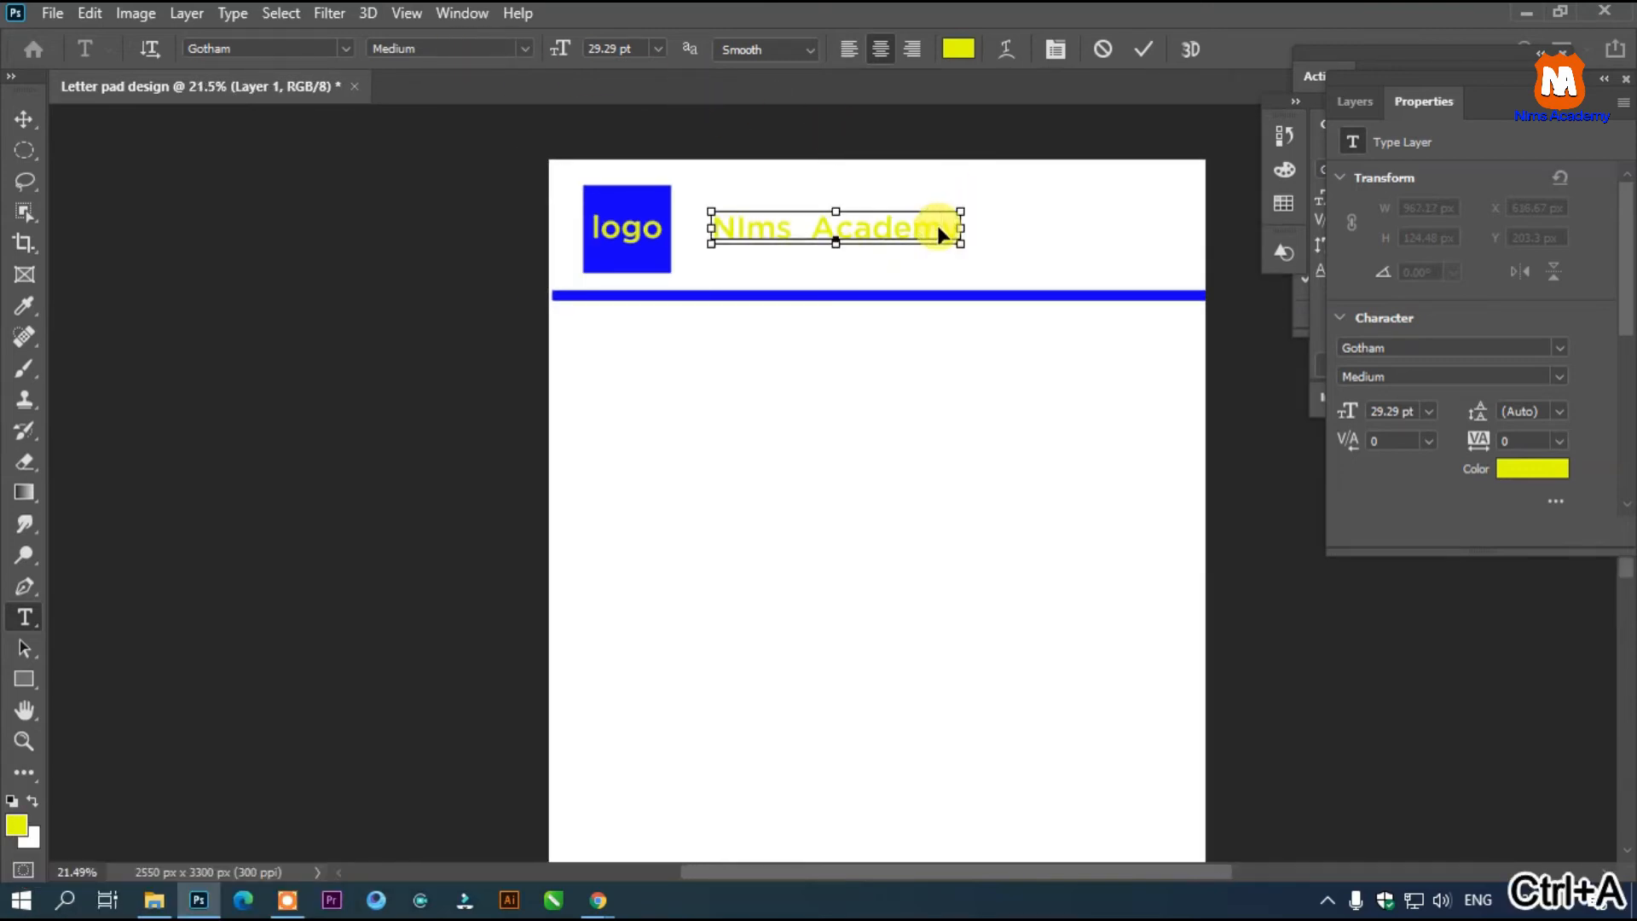
{"action": "mouse_move", "coordinate": [560, 51]}
{"action": "left_mouse_down"}
{"action": "mouse_move", "coordinate": [587, 46]}
{"action": "mouse_move", "coordinate": [568, 46]}
{"action": "left_mouse_up"}
{"action": "left_click_drag", "start_coordinate": [849, 266], "coordinate": [884, 281]}
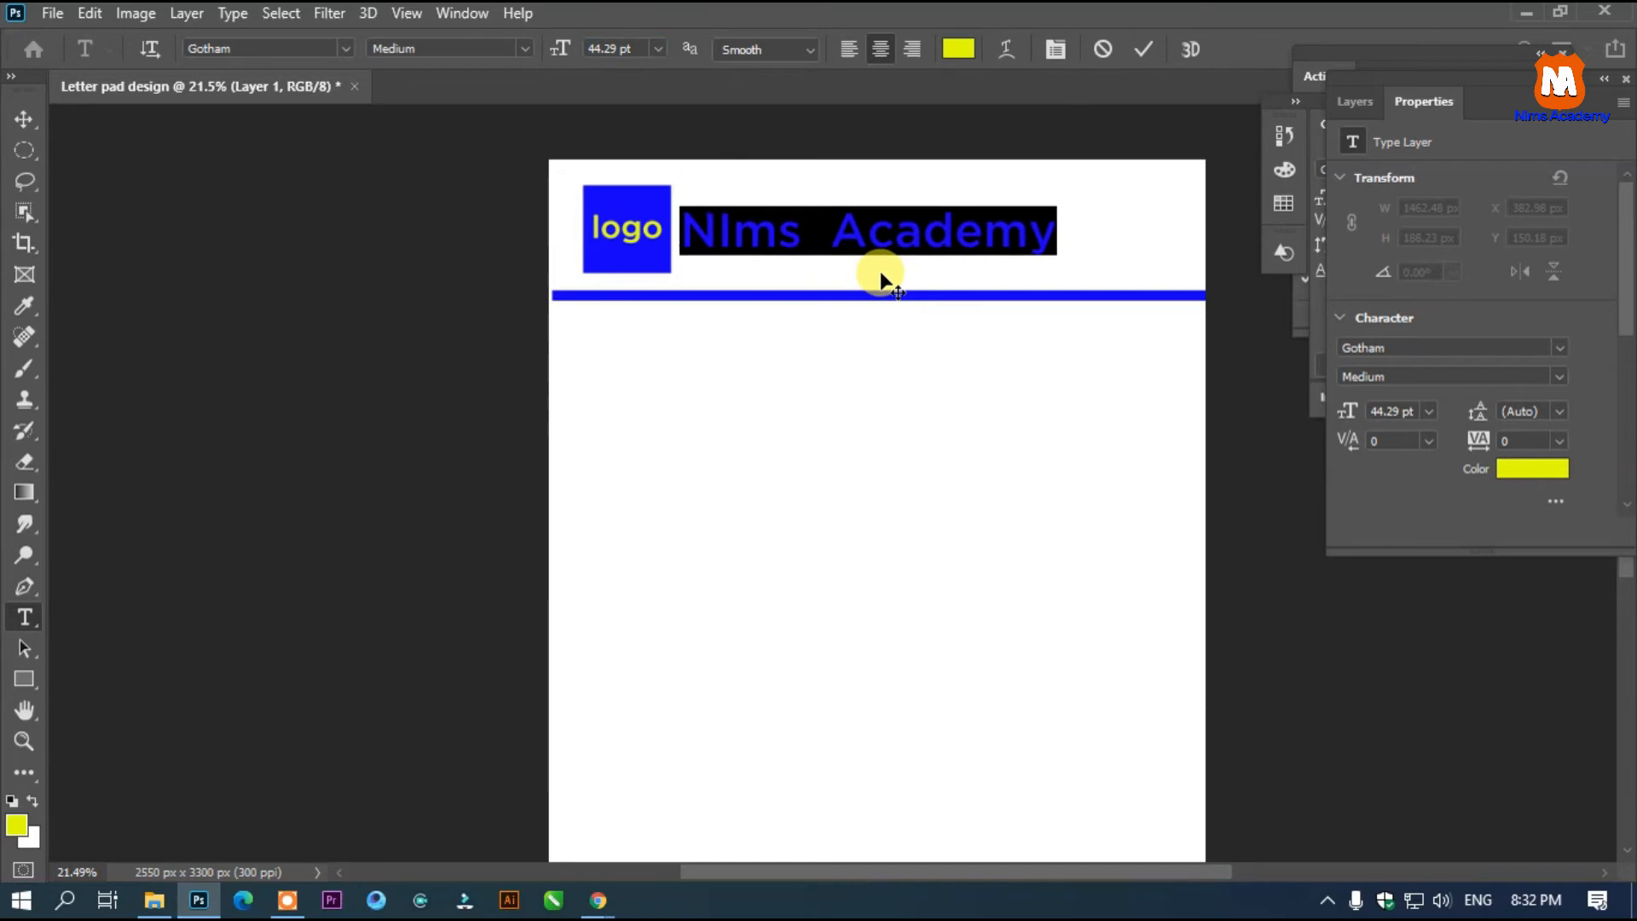
{"action": "left_click_drag", "start_coordinate": [567, 59], "coordinate": [555, 48]}
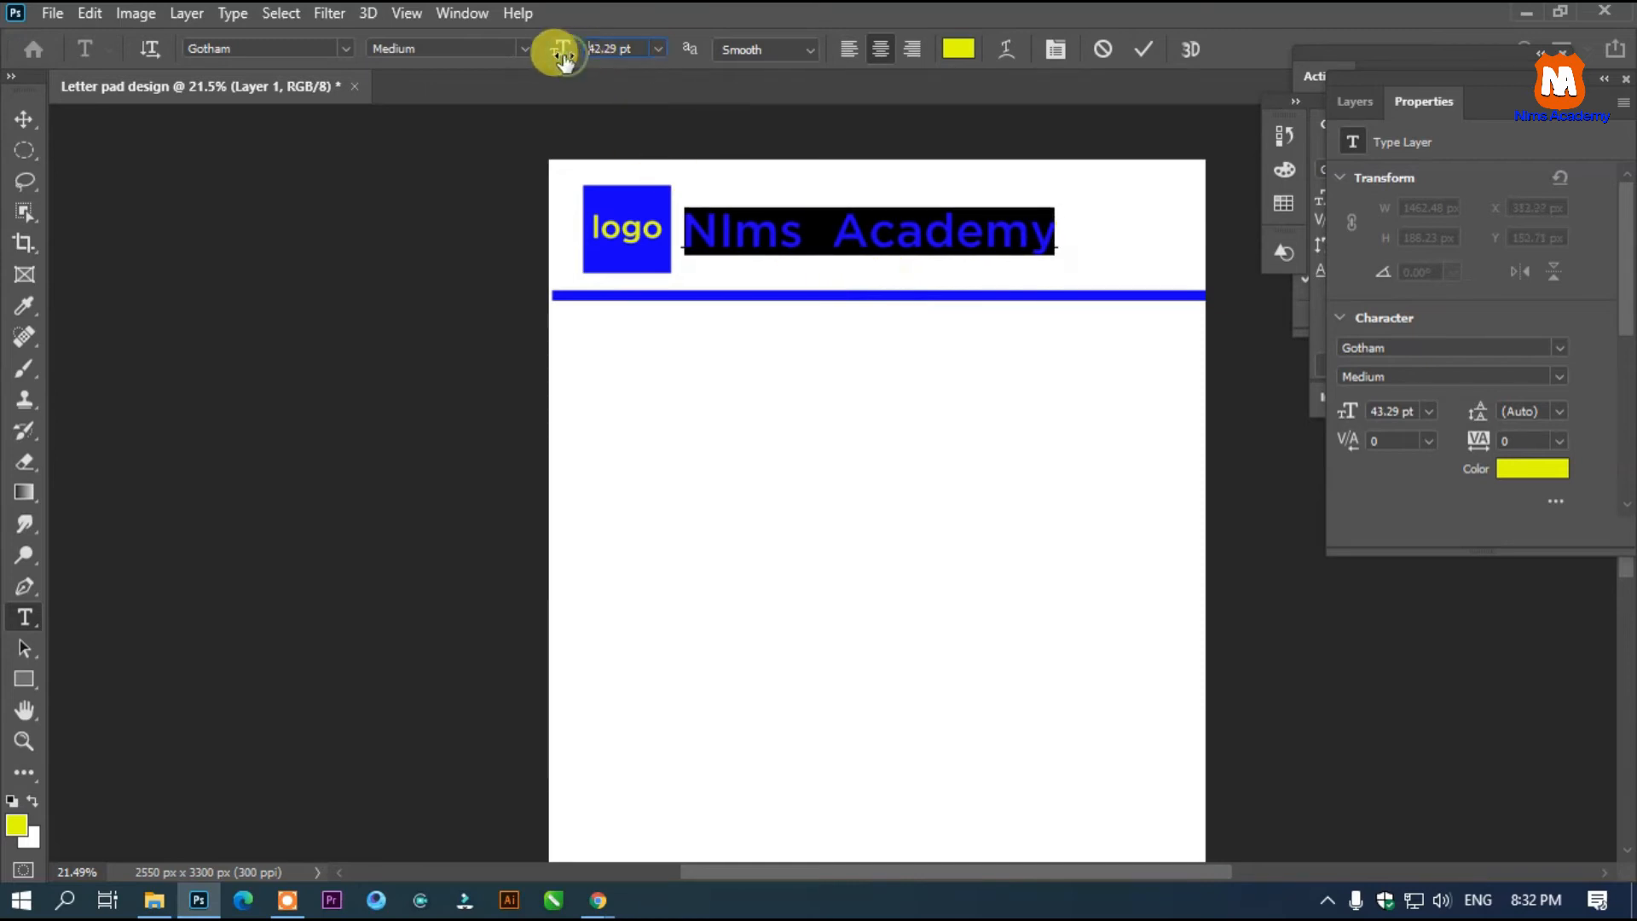
{"action": "left_click", "coordinate": [738, 226]}
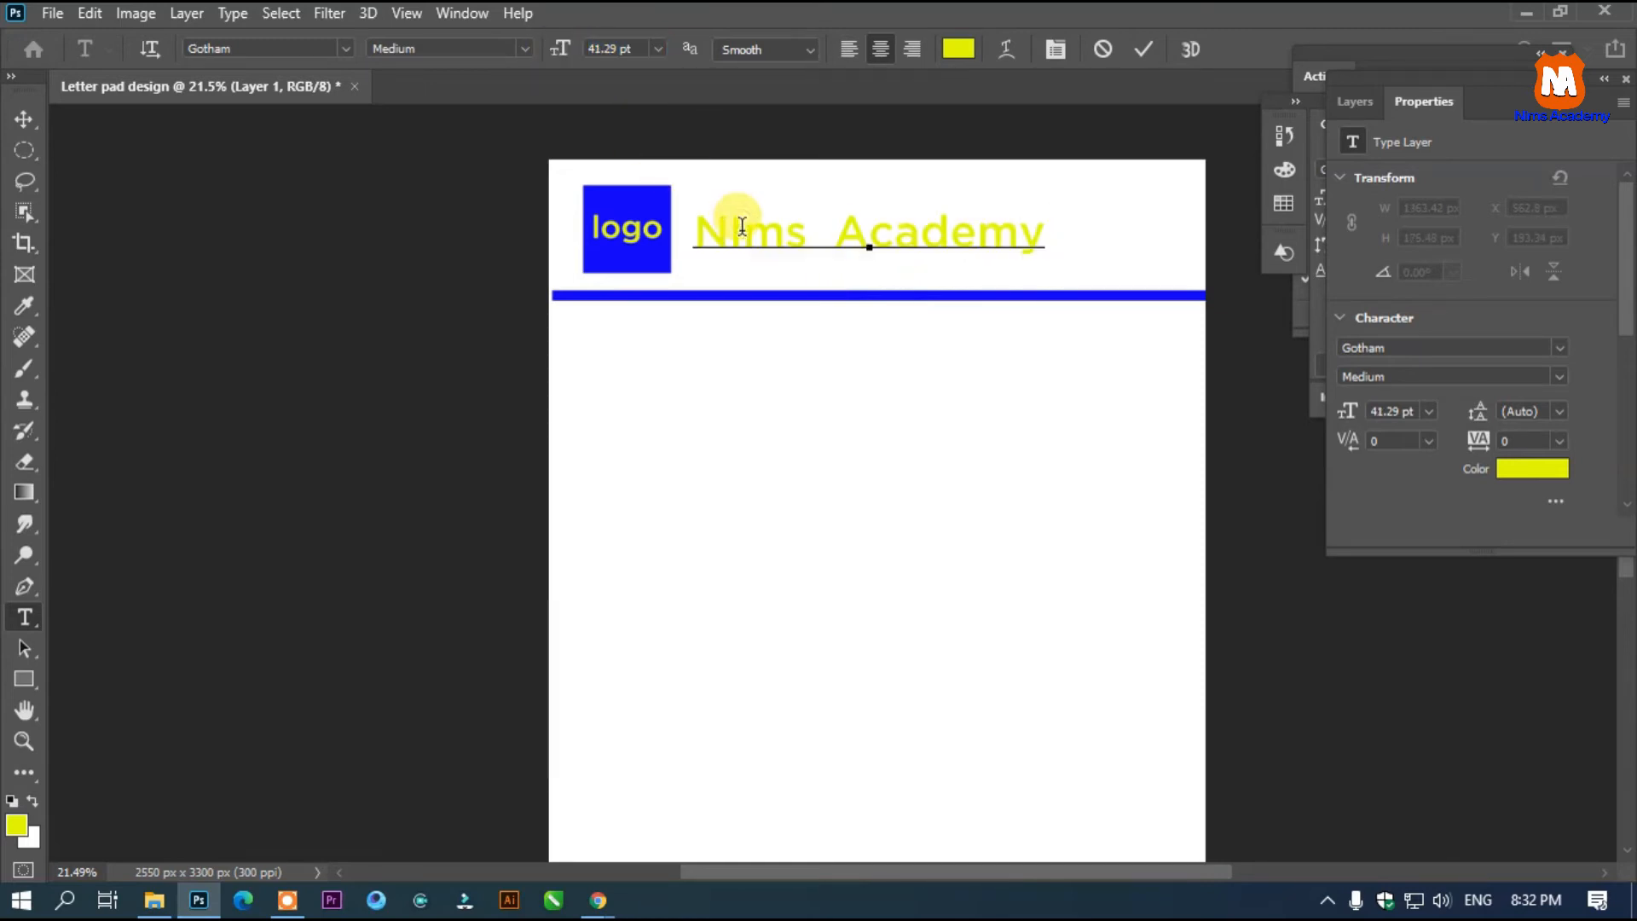
Recolor the whole "Nims Academy" text to red, #ff003c.
{"action": "left_click", "coordinate": [742, 226]}
{"action": "key", "text": "ctrl+a"}
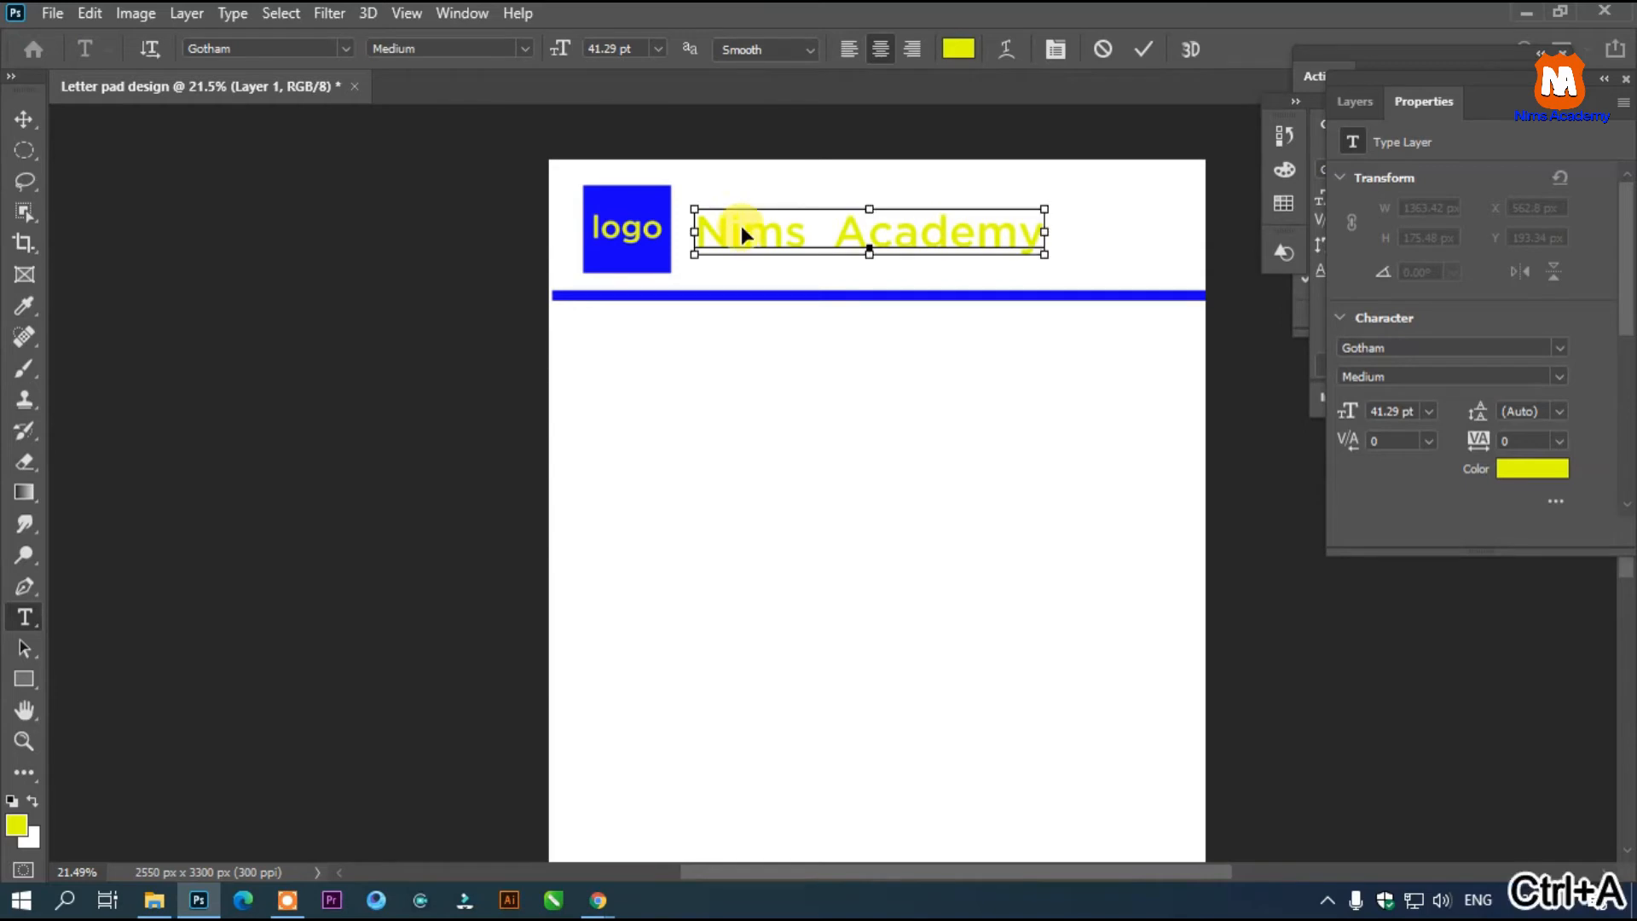
{"action": "left_click", "coordinate": [948, 48]}
{"action": "left_click_drag", "start_coordinate": [395, 191], "coordinate": [1061, 288]}
{"action": "left_click", "coordinate": [617, 209]}
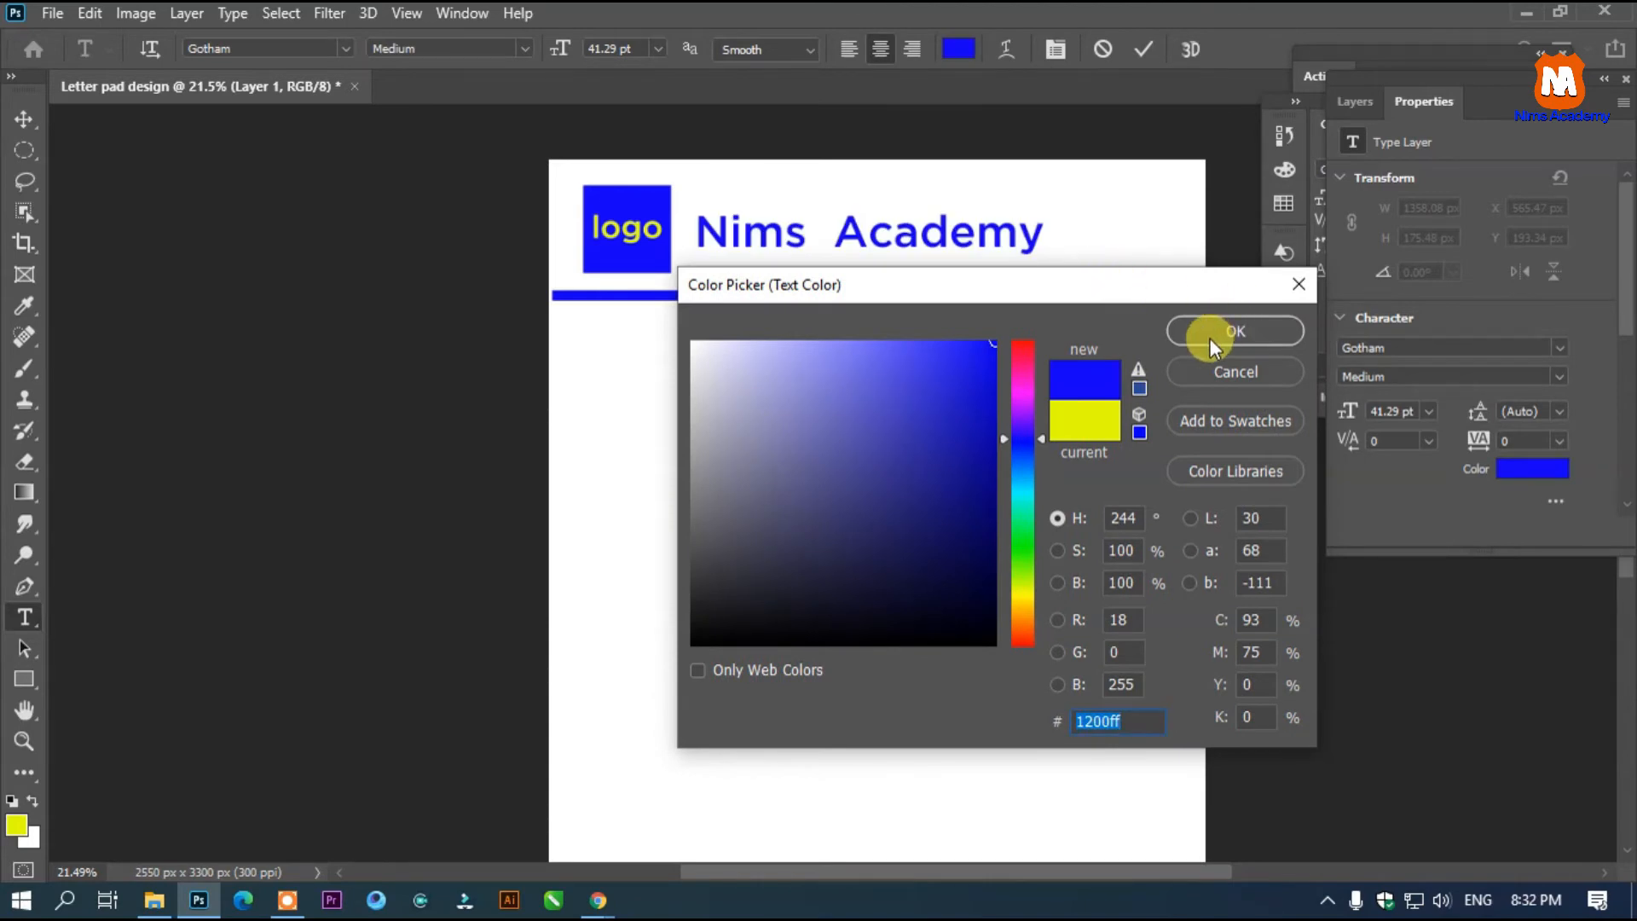
{"action": "left_click_drag", "start_coordinate": [1045, 289], "coordinate": [1045, 283]}
{"action": "left_click", "coordinate": [1021, 345]}
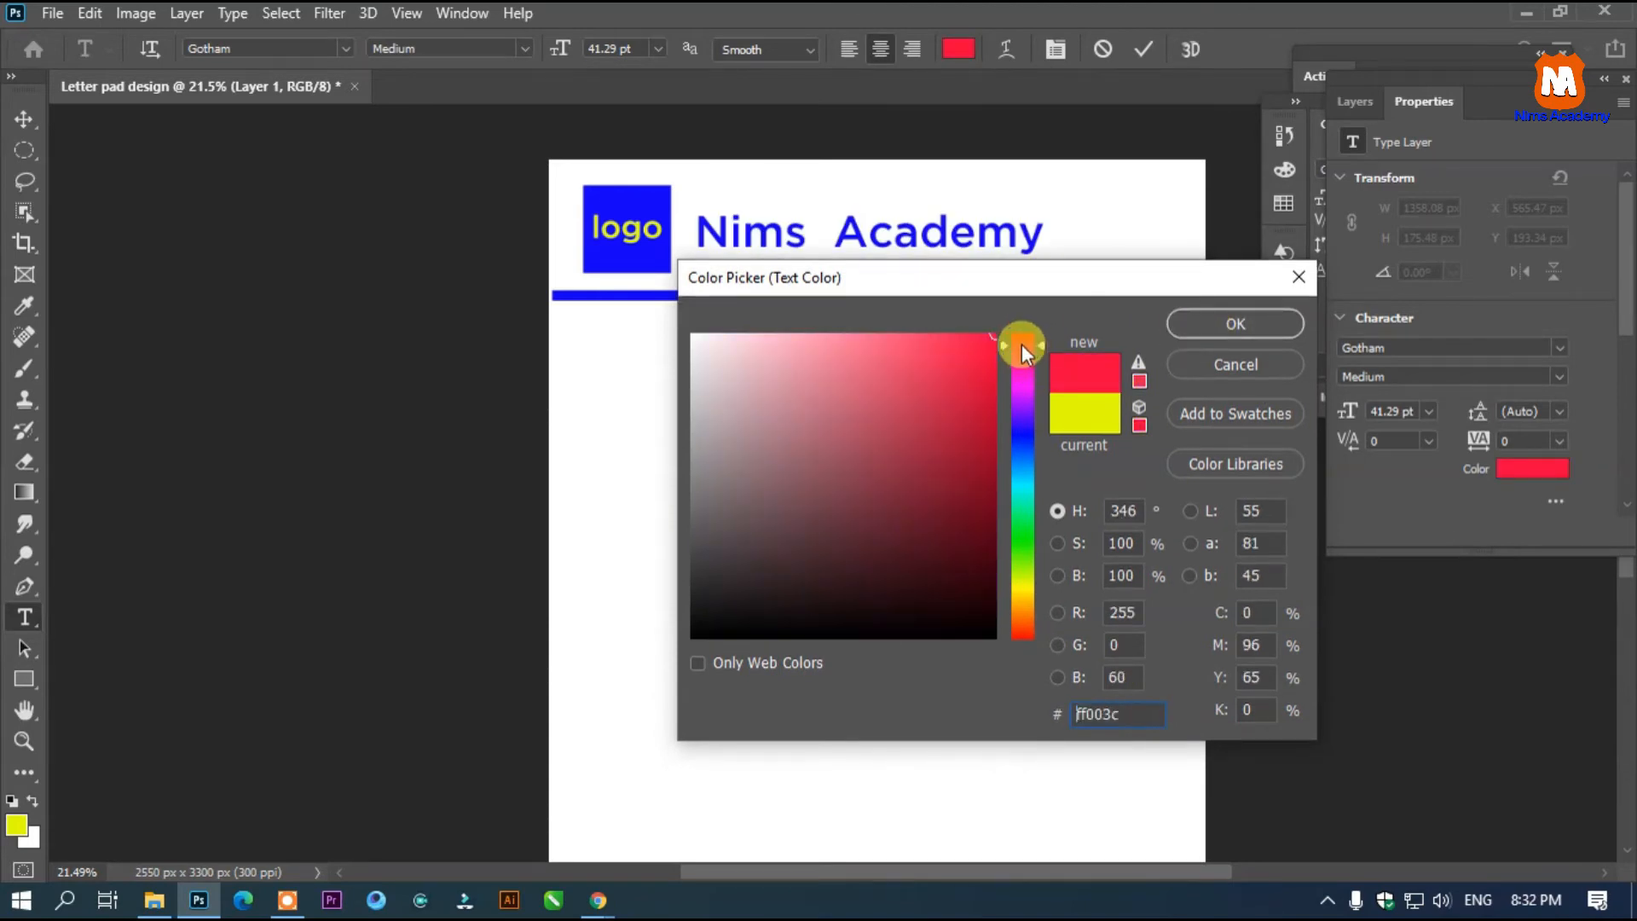
{"action": "left_click_drag", "start_coordinate": [1045, 274], "coordinate": [433, 280]}
{"action": "left_click", "coordinate": [600, 320]}
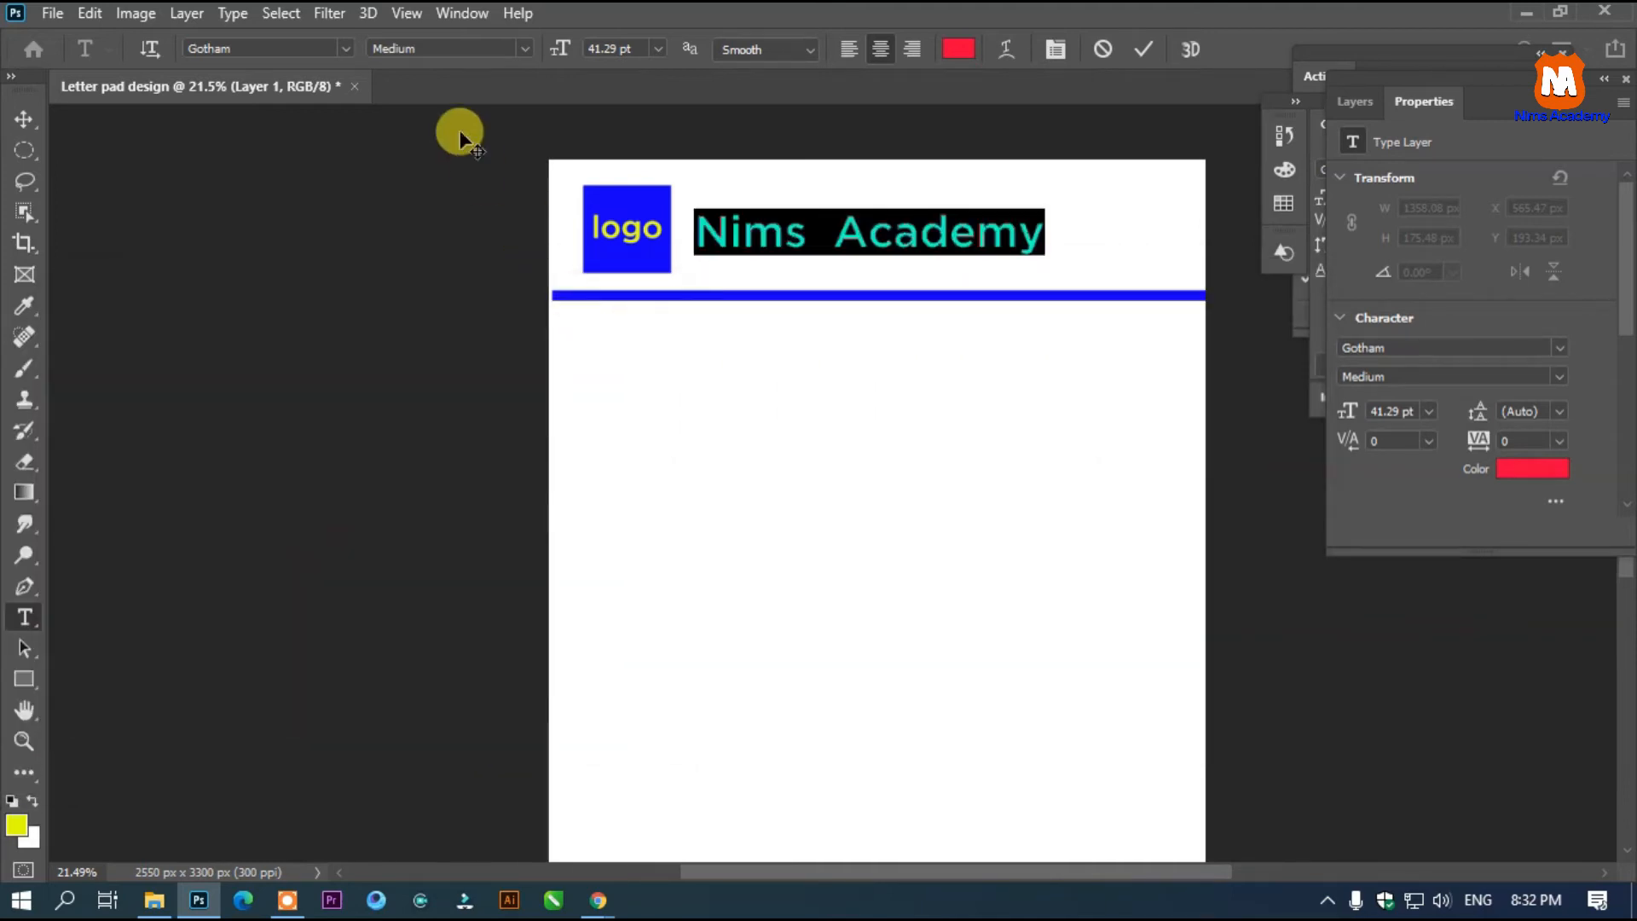
Move the "Nims Academy" text slightly up and to the right so it lines up with the logo text.
{"action": "left_click", "coordinate": [342, 47]}
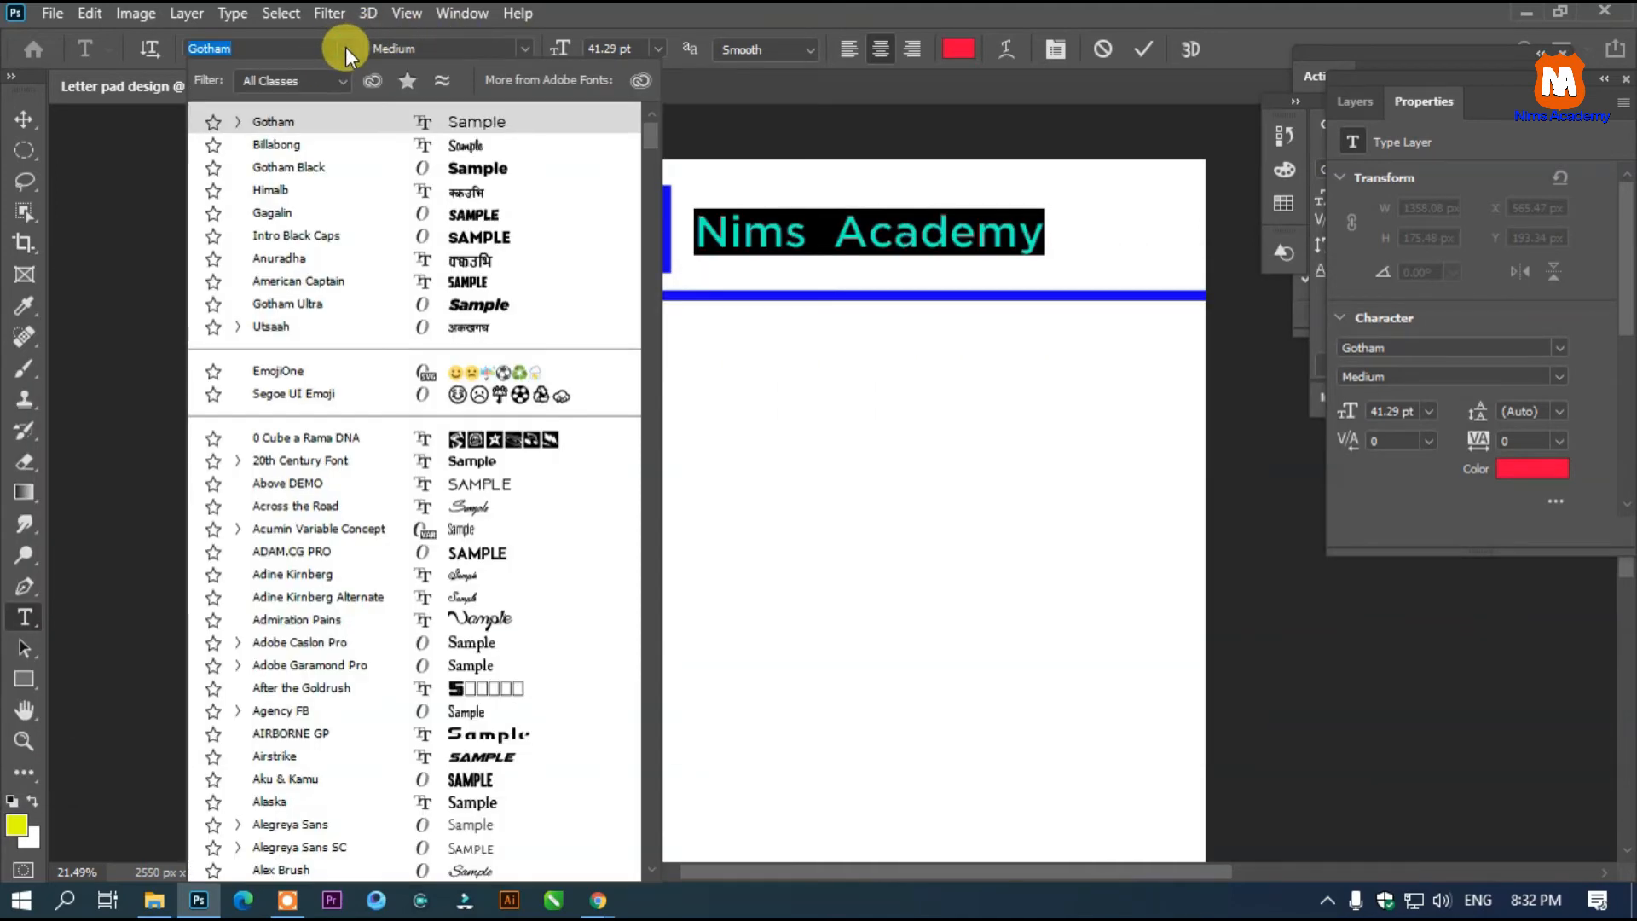
{"action": "left_click", "coordinate": [346, 47]}
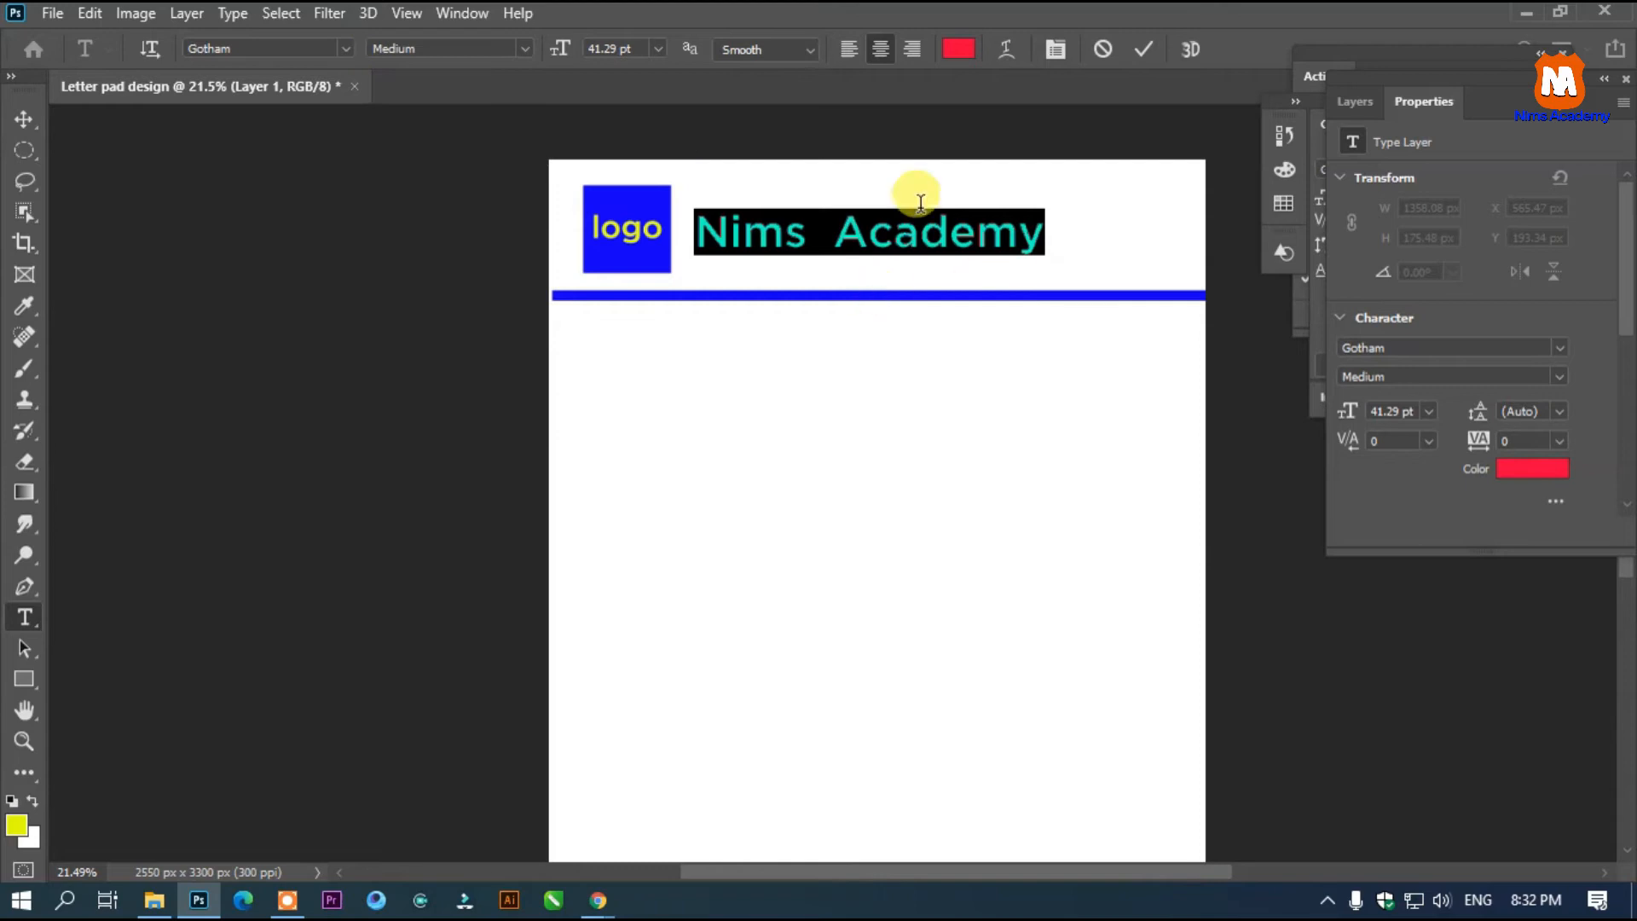
{"action": "left_click_drag", "start_coordinate": [720, 208], "coordinate": [844, 274]}
{"action": "key", "text": "ctrl+a"}
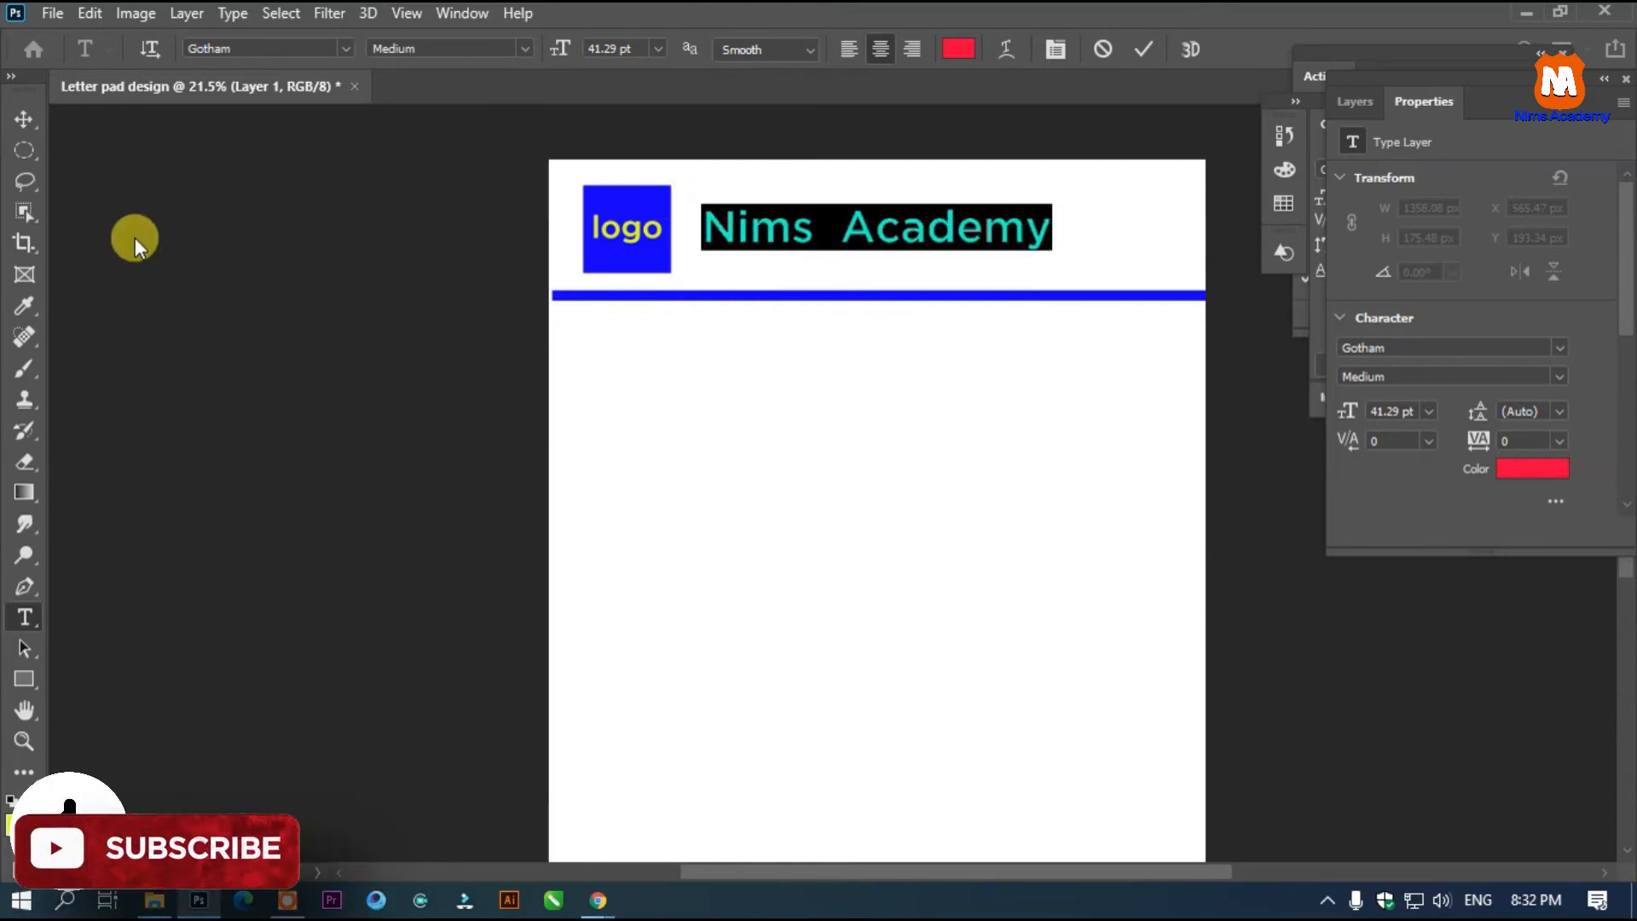
{"action": "left_click", "coordinate": [24, 118]}
Draw a rectangle about 521 × 395 px in the header, to the right of the company name.
{"action": "scroll", "coordinate": [1236, 255], "scroll_direction": "up", "scroll_amount": 1}
{"action": "scroll", "coordinate": [1109, 226], "scroll_direction": "up", "scroll_amount": 1}
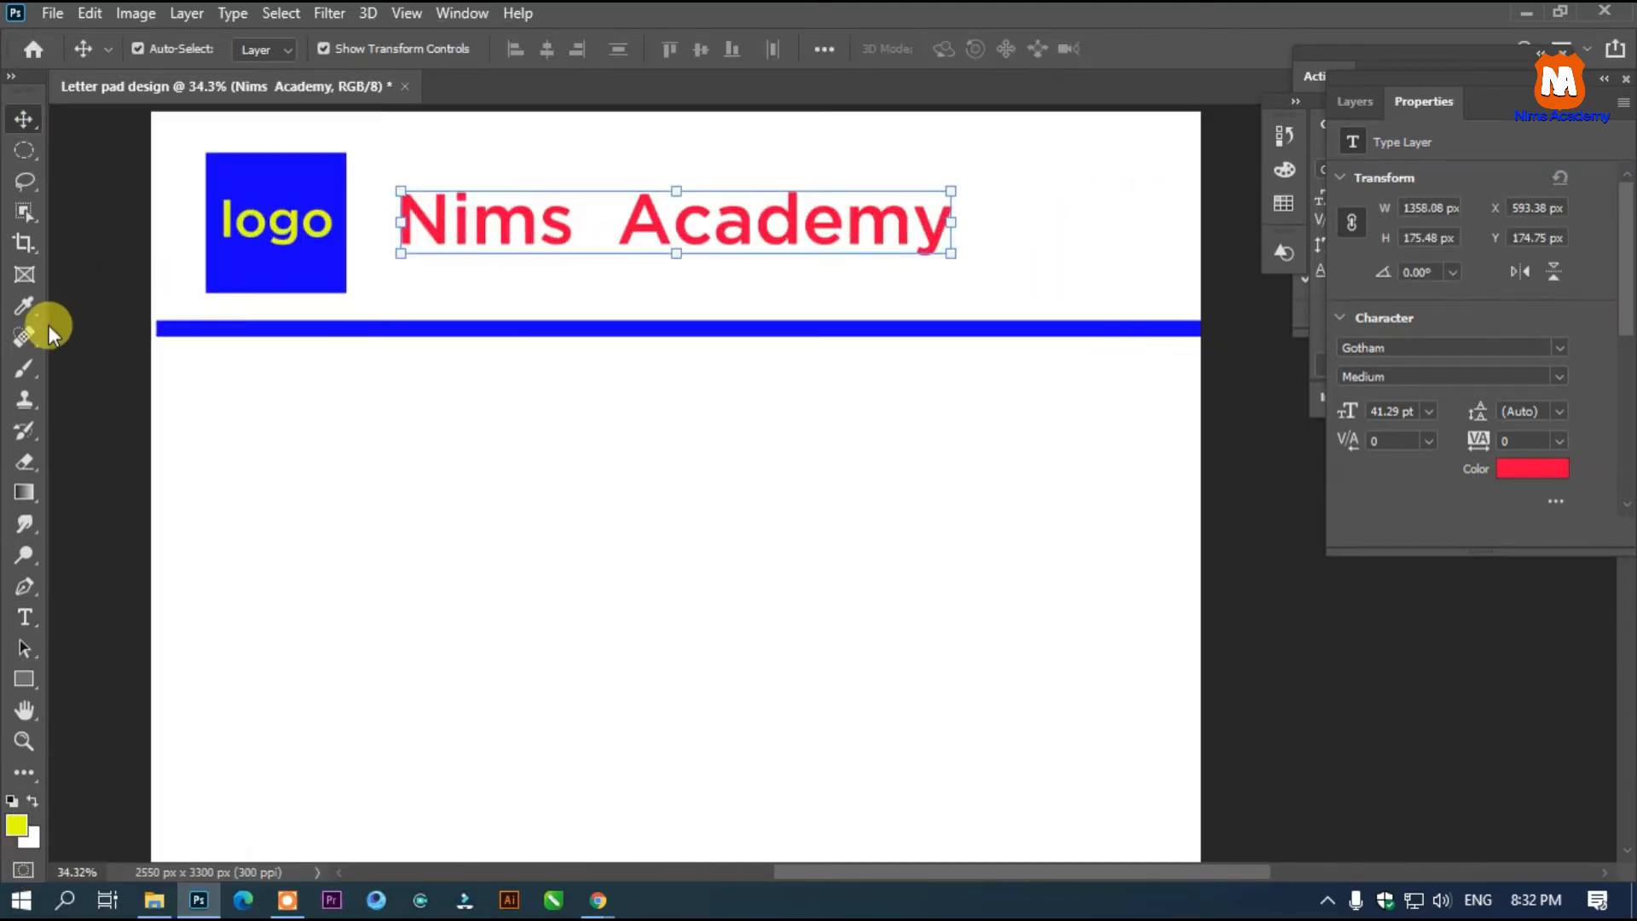
{"action": "left_click", "coordinate": [29, 683]}
{"action": "left_click", "coordinate": [128, 682]}
{"action": "left_click_drag", "start_coordinate": [971, 138], "coordinate": [1184, 300]}
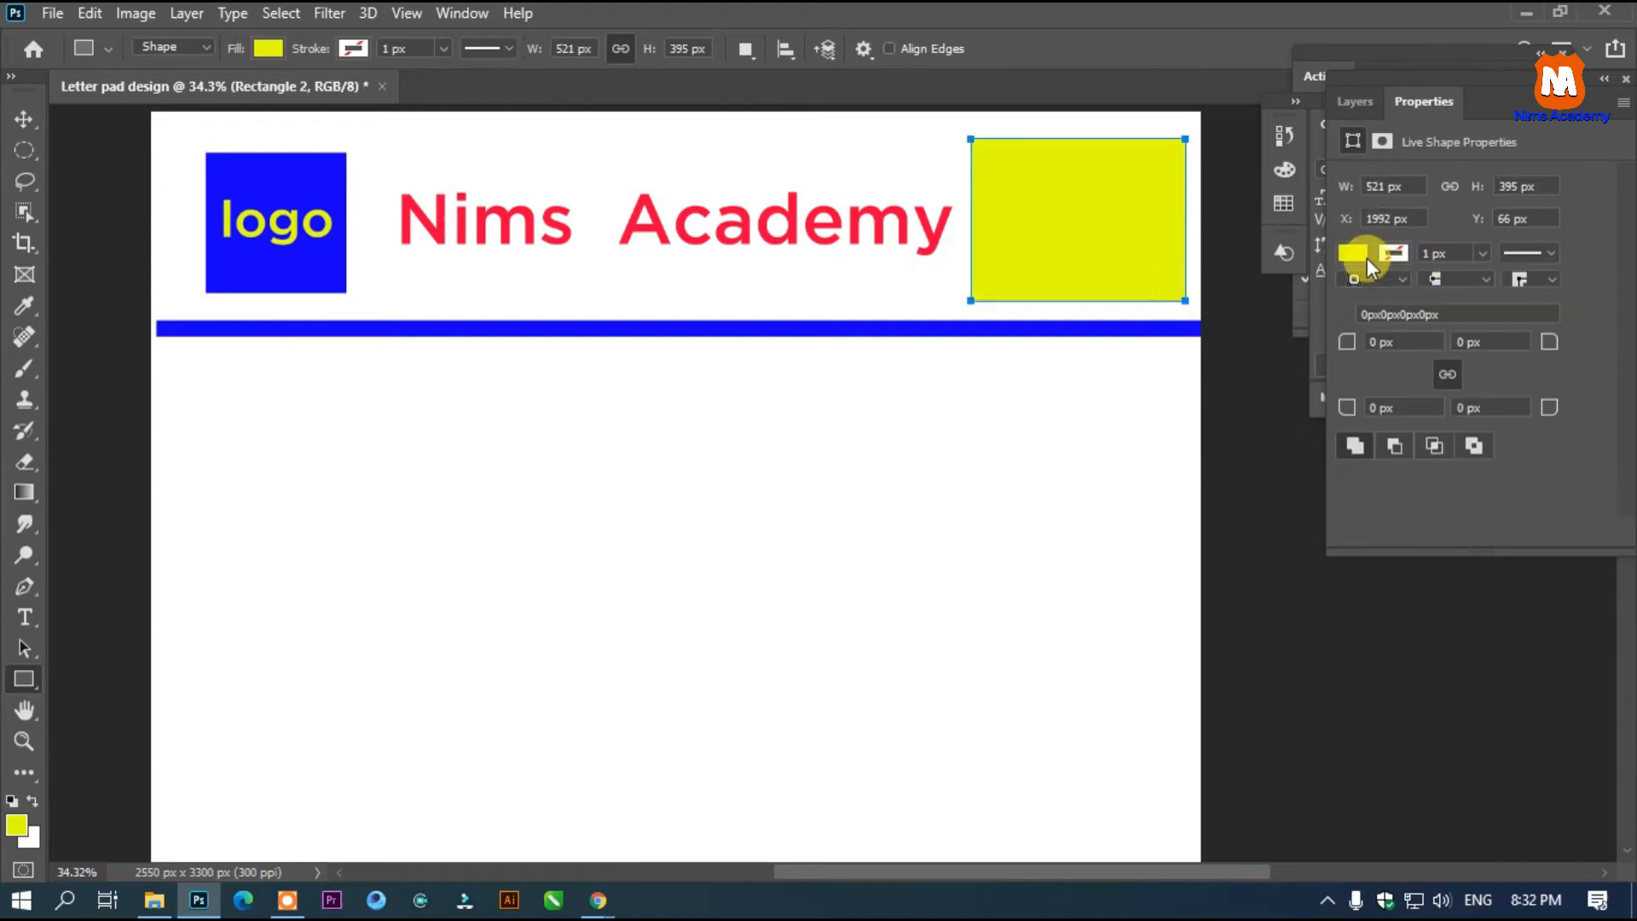
Remove the new header rectangle's fill and give it a blue stroke of about 4.68 px.
{"action": "left_click", "coordinate": [1364, 254]}
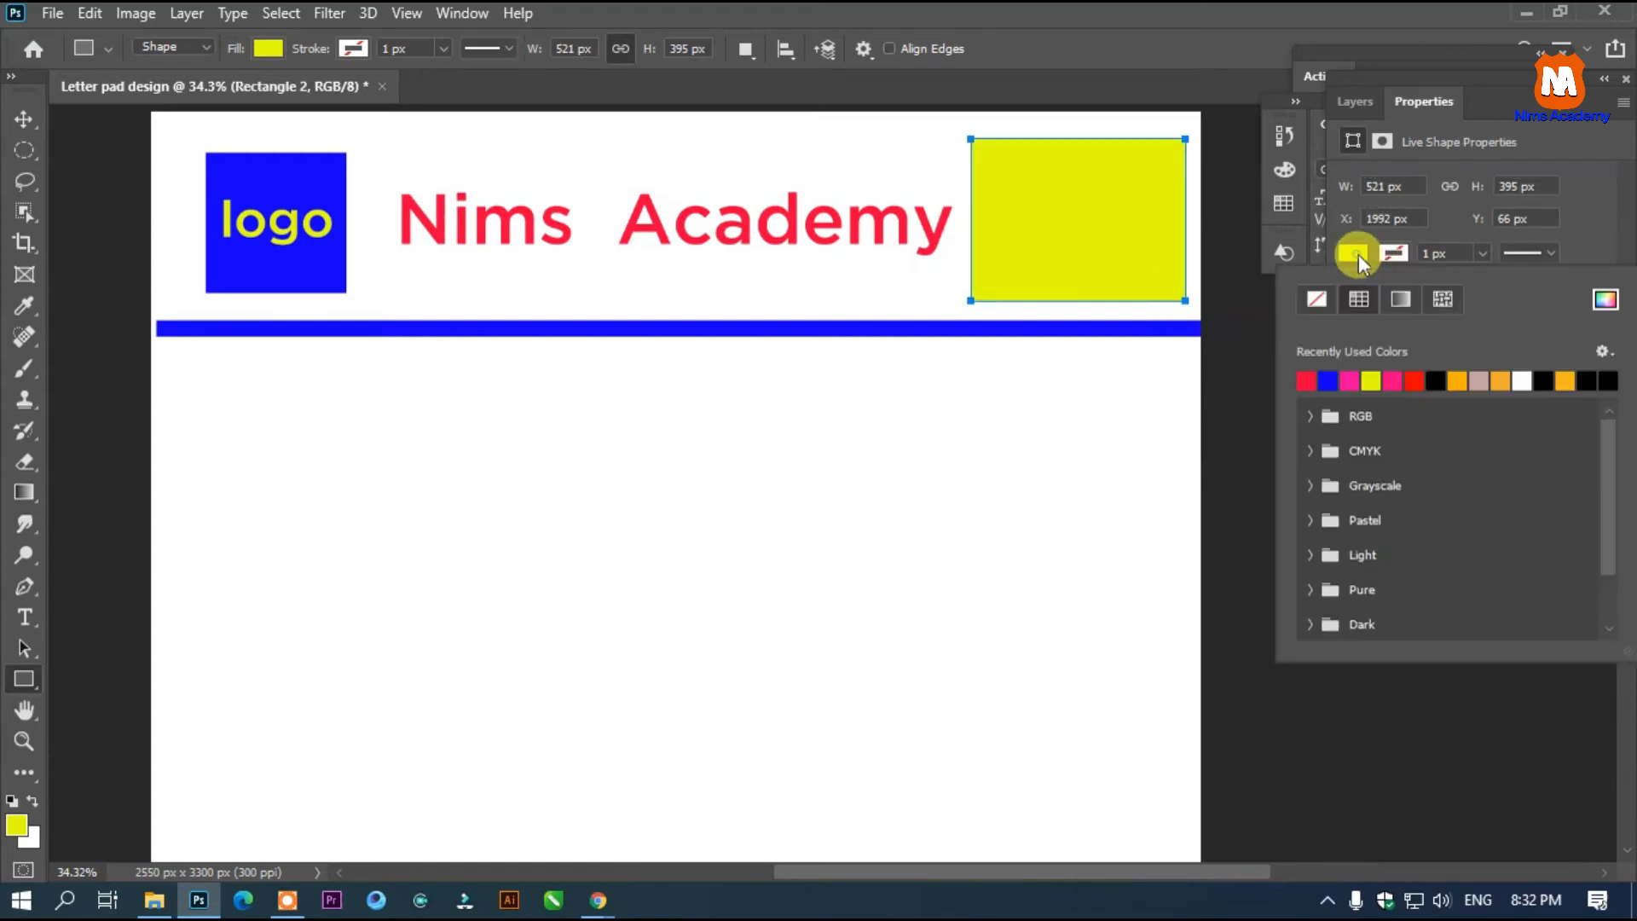
{"action": "left_click", "coordinate": [1316, 298]}
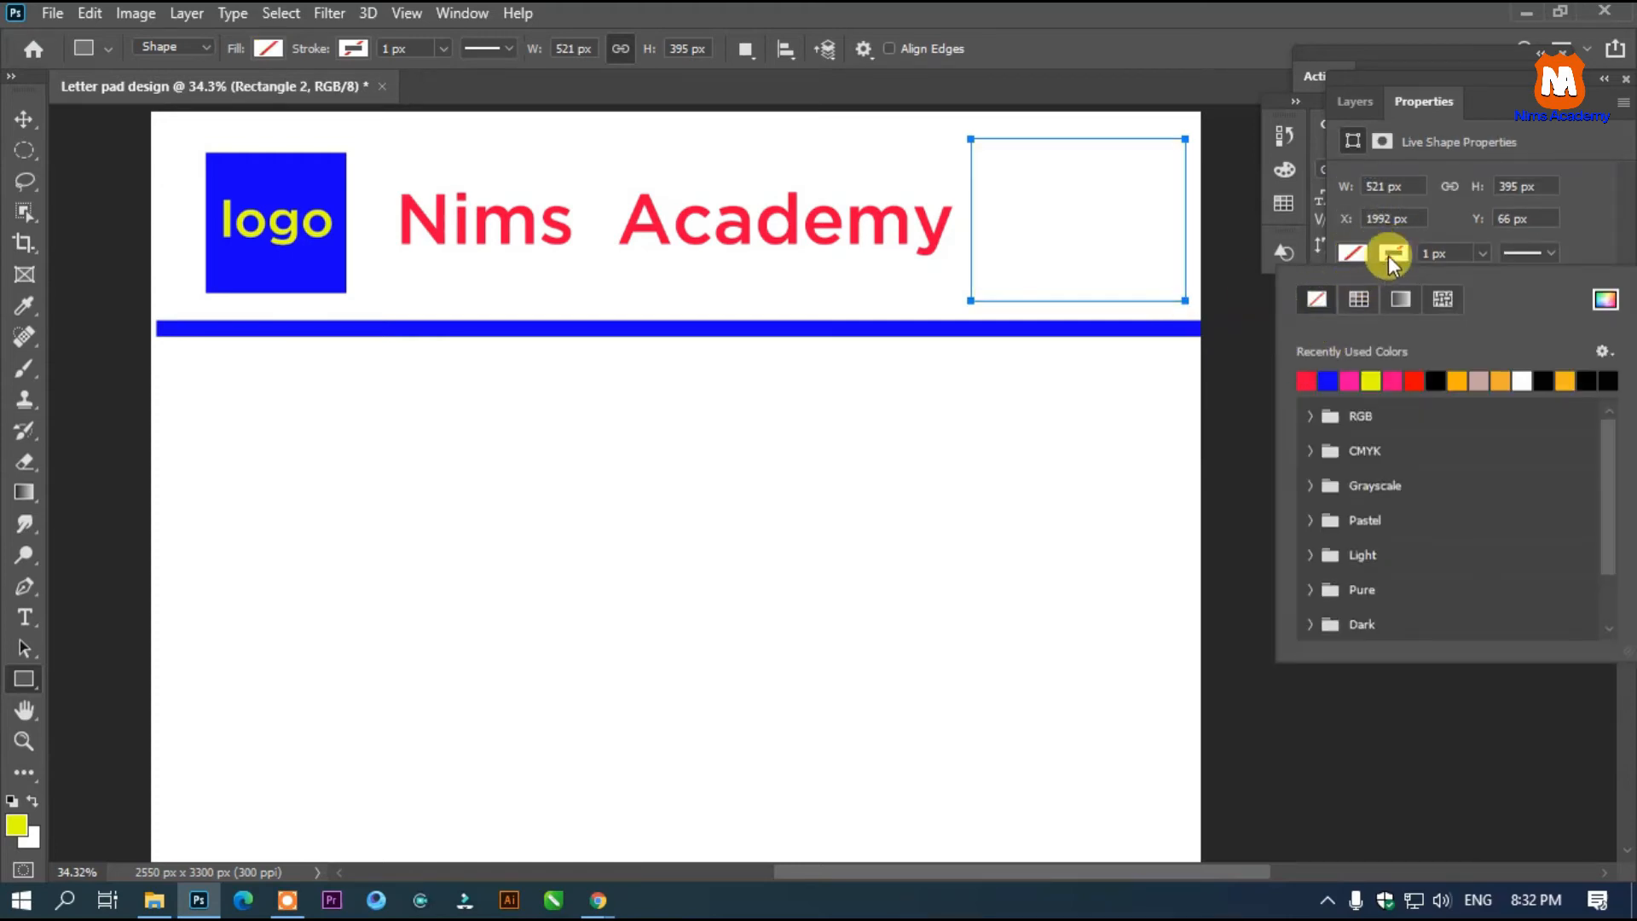
{"action": "left_click", "coordinate": [1330, 378]}
{"action": "left_click", "coordinate": [1481, 253]}
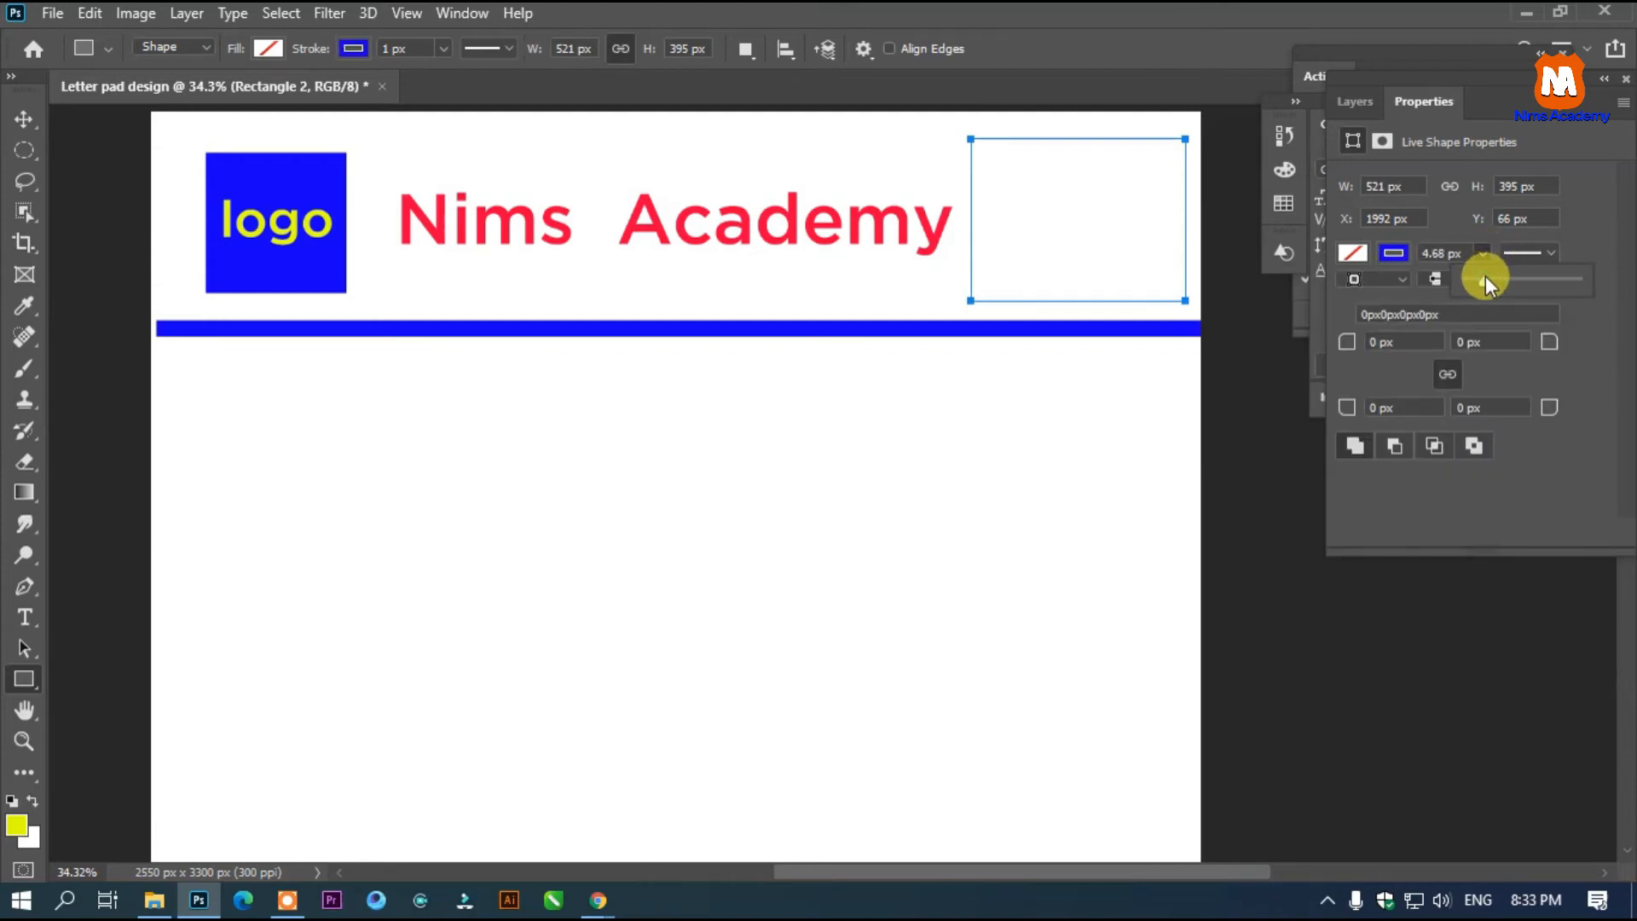
{"action": "left_click", "coordinate": [24, 118]}
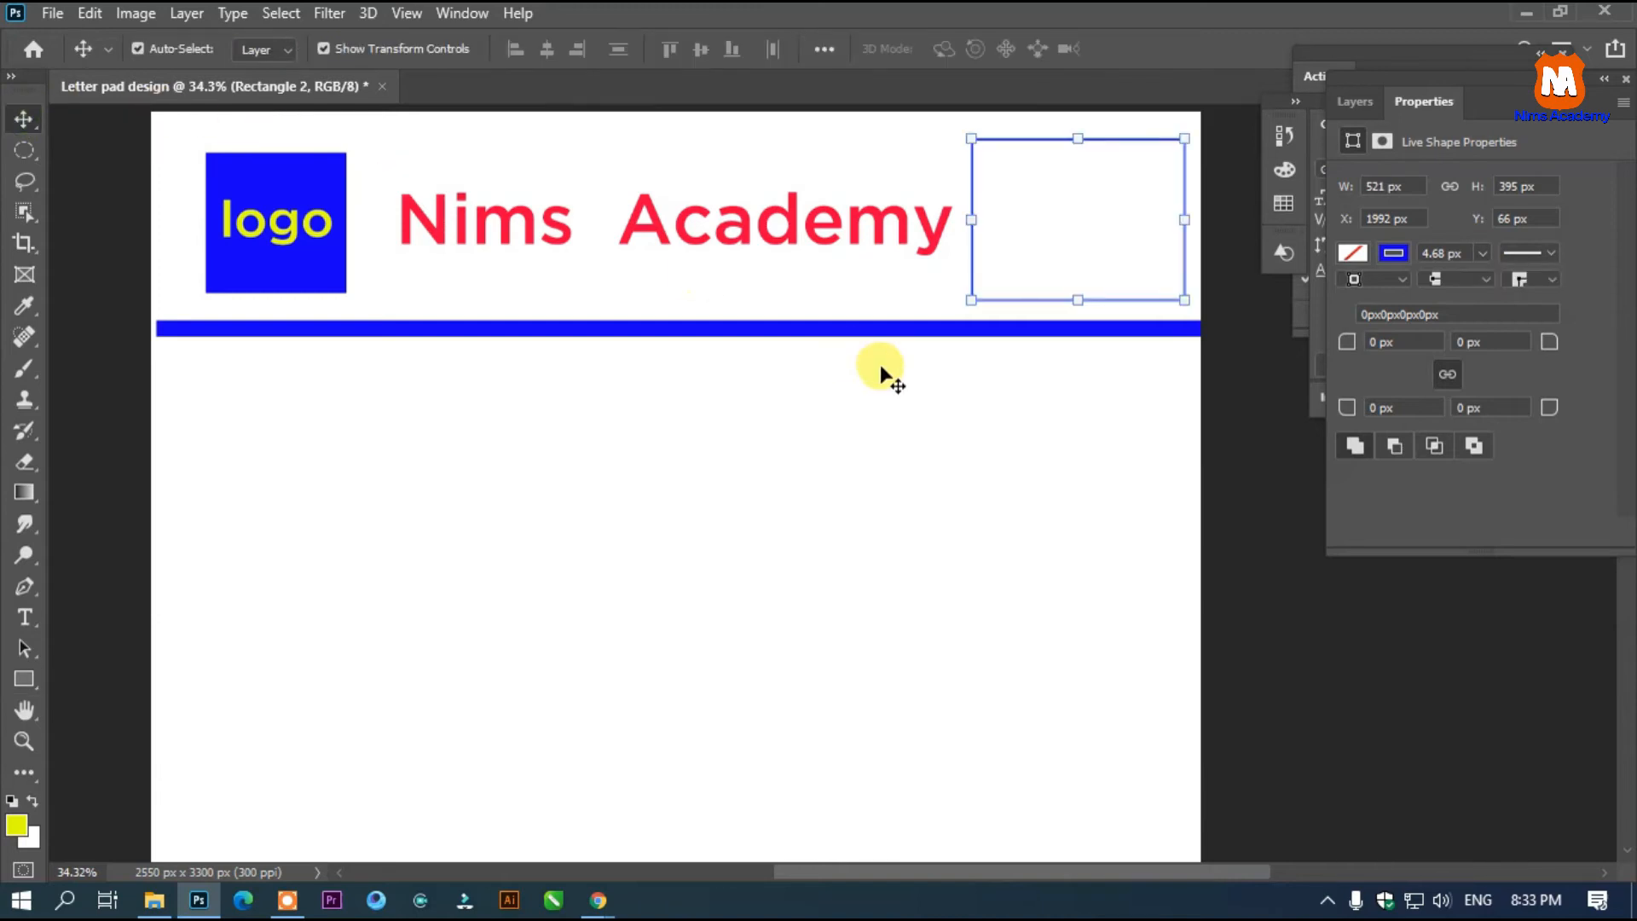
{"action": "left_click", "coordinate": [982, 382]}
Add a "Lorem Ipsum" text line in Gotham Book at 15.29 pt and place it at the top of the outlined box.
{"action": "key", "text": "t"}
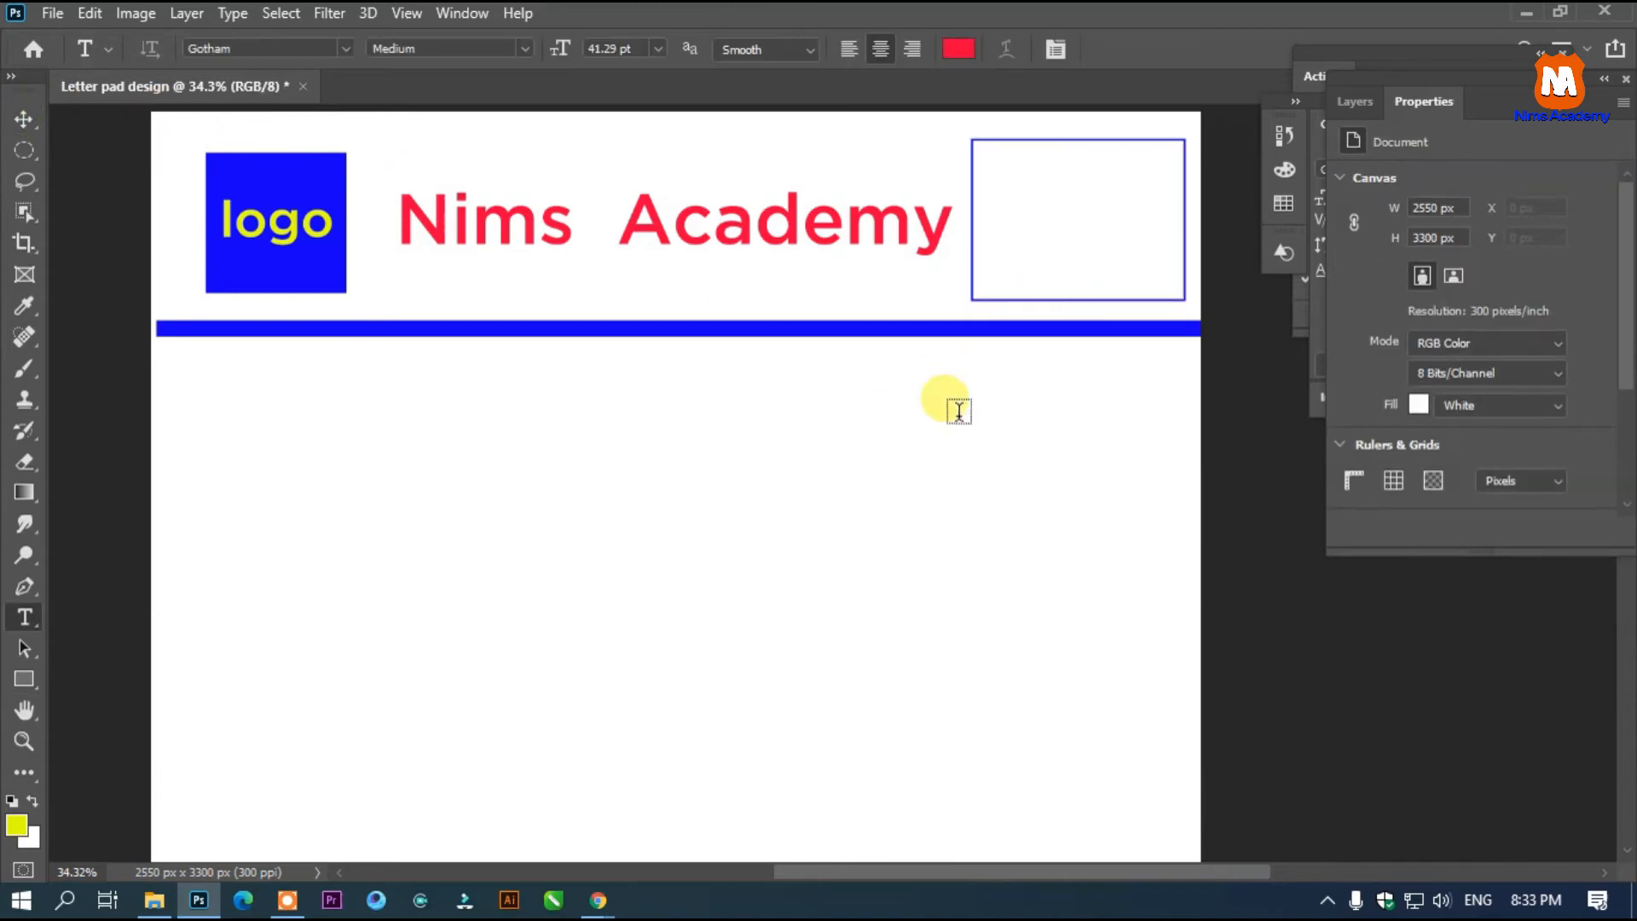
{"action": "left_click", "coordinate": [873, 468]}
{"action": "left_click_drag", "start_coordinate": [567, 43], "coordinate": [530, 50]}
{"action": "left_click", "coordinate": [527, 49]}
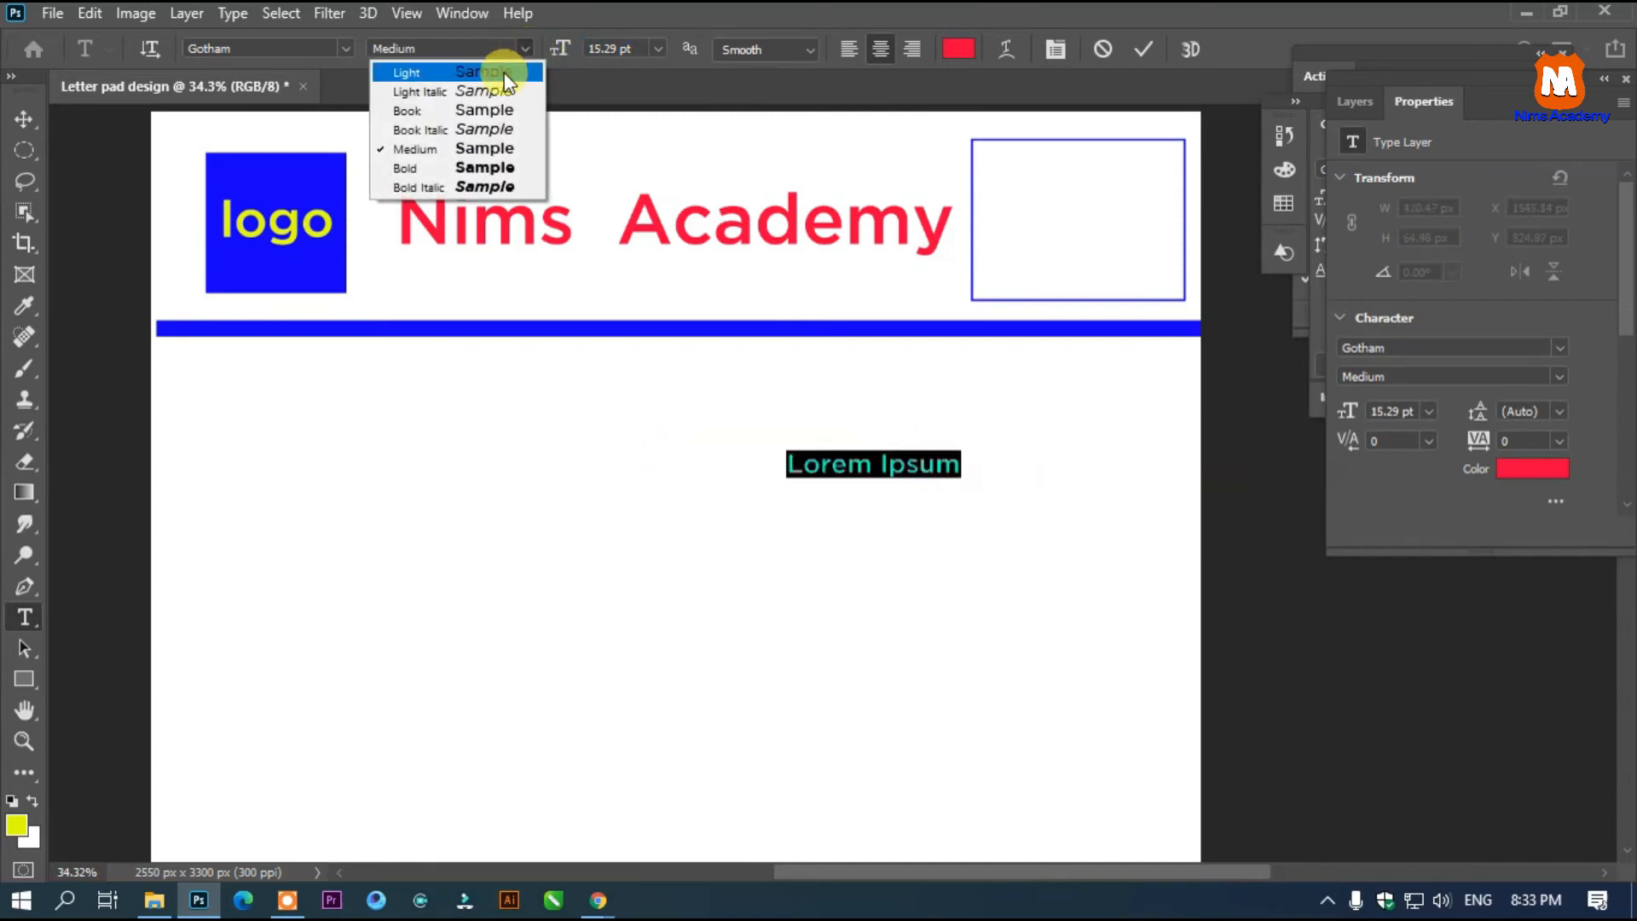
{"action": "left_click", "coordinate": [468, 118]}
{"action": "left_click_drag", "start_coordinate": [886, 525], "coordinate": [1088, 223]}
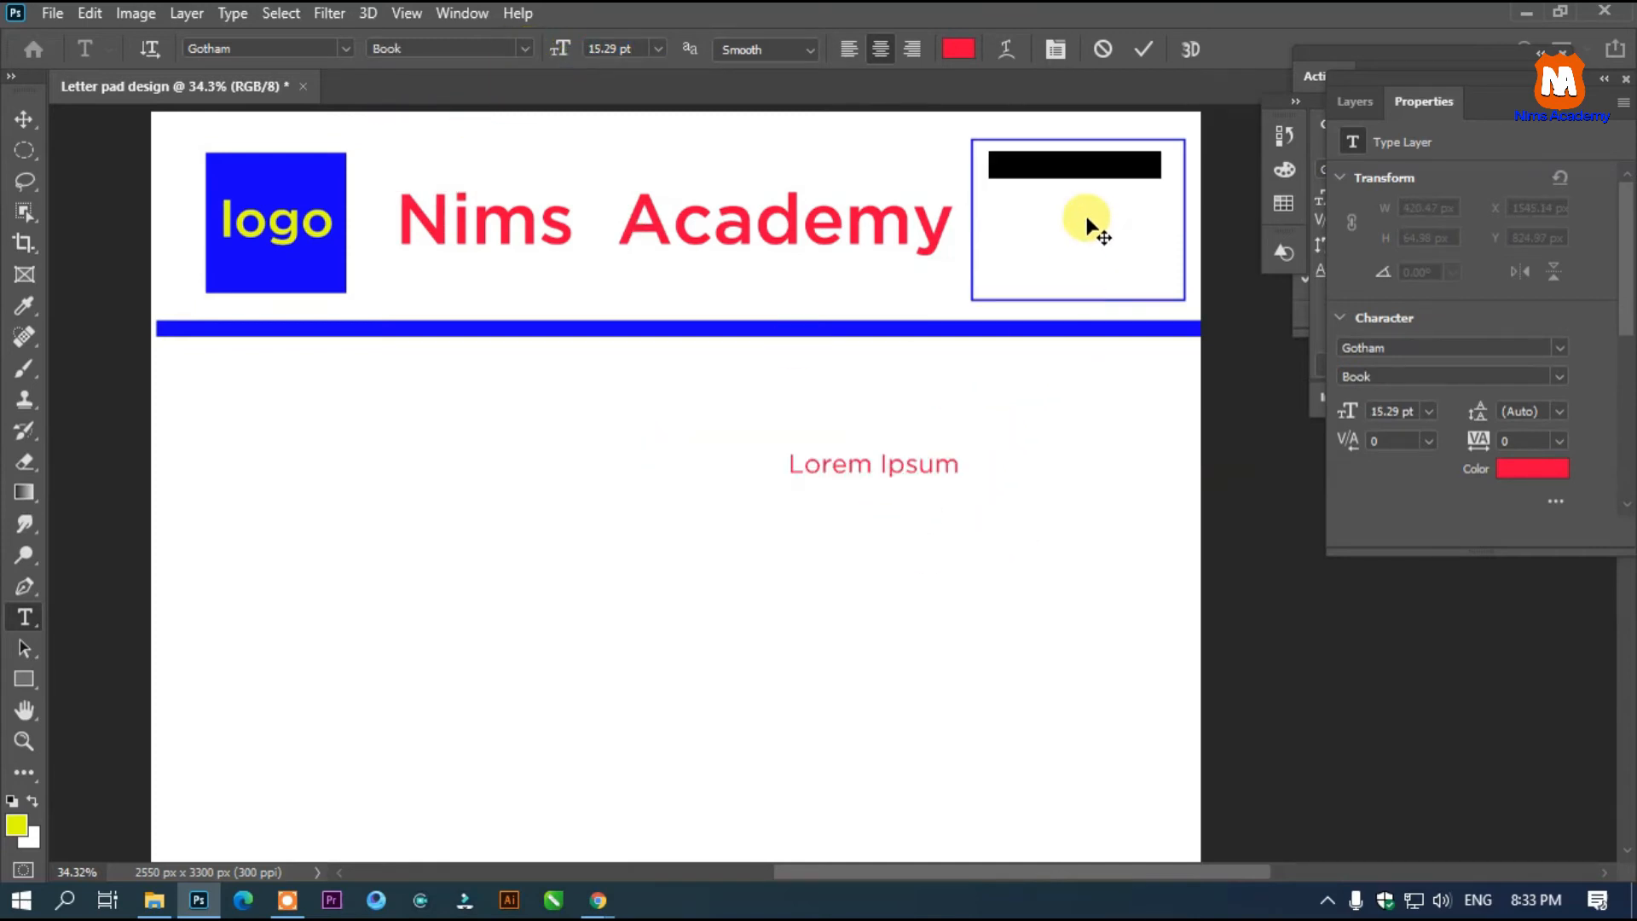
Duplicate the "Lorem Ipsum" line three times, stacking the copies downward inside the outlined box.
{"action": "left_click", "coordinate": [23, 124]}
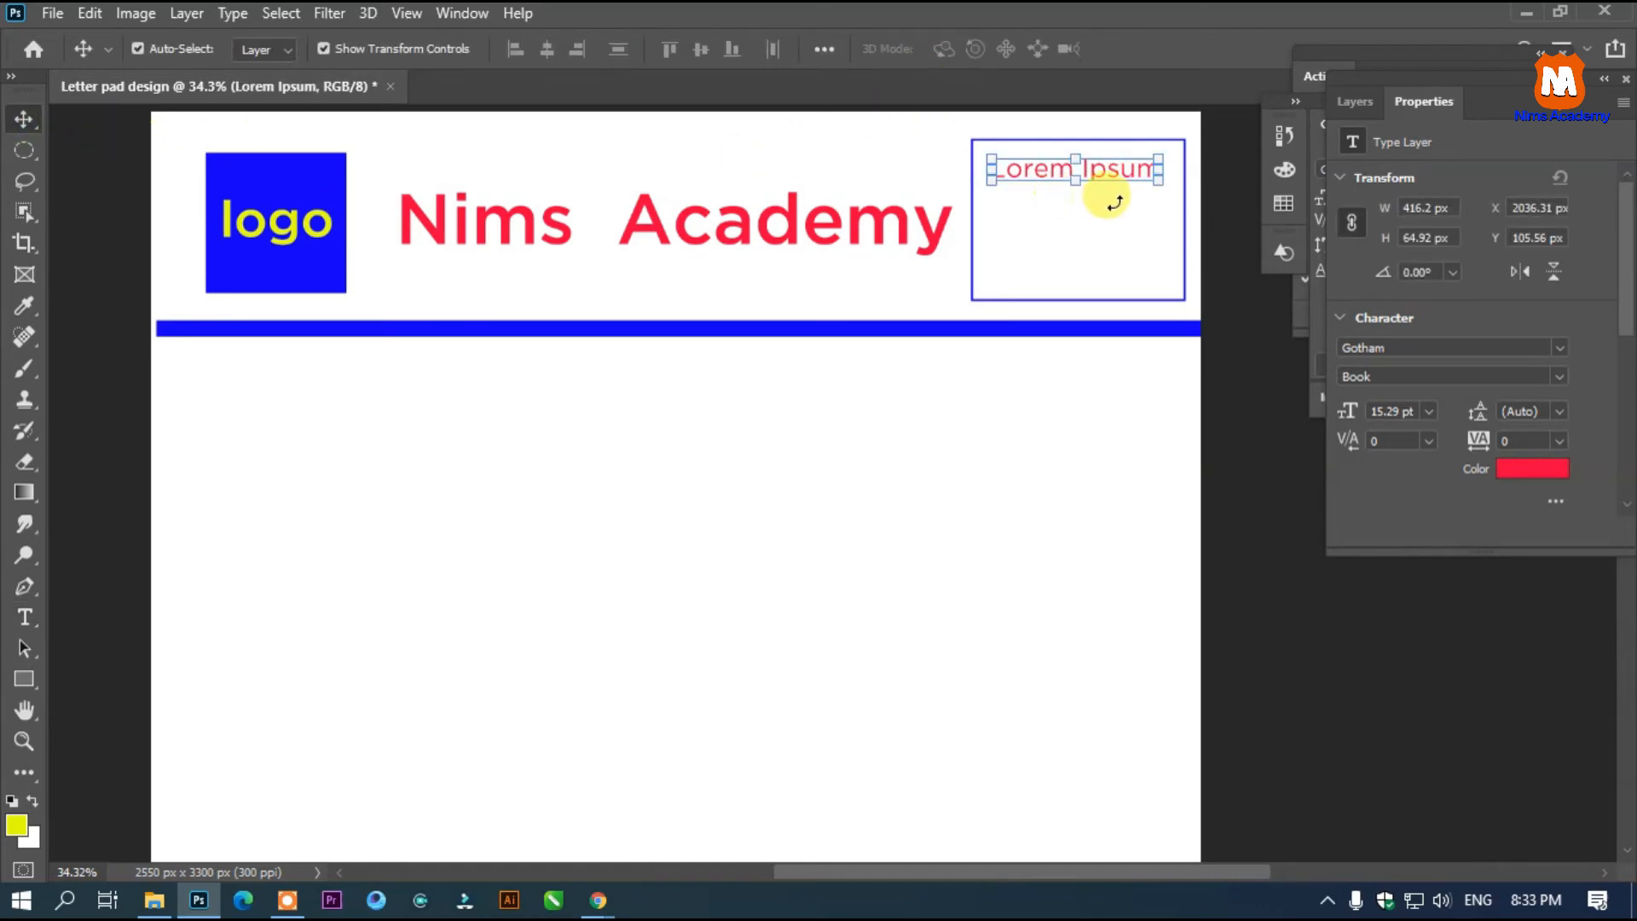
{"action": "scroll", "coordinate": [1114, 202], "scroll_direction": "up", "scroll_amount": 2}
{"action": "left_click_drag", "start_coordinate": [1109, 160], "coordinate": [1108, 294]}
Copy the blue header bar to the bottom of the page as a footer bar.
{"action": "scroll", "coordinate": [1107, 294], "scroll_direction": "down", "scroll_amount": 5}
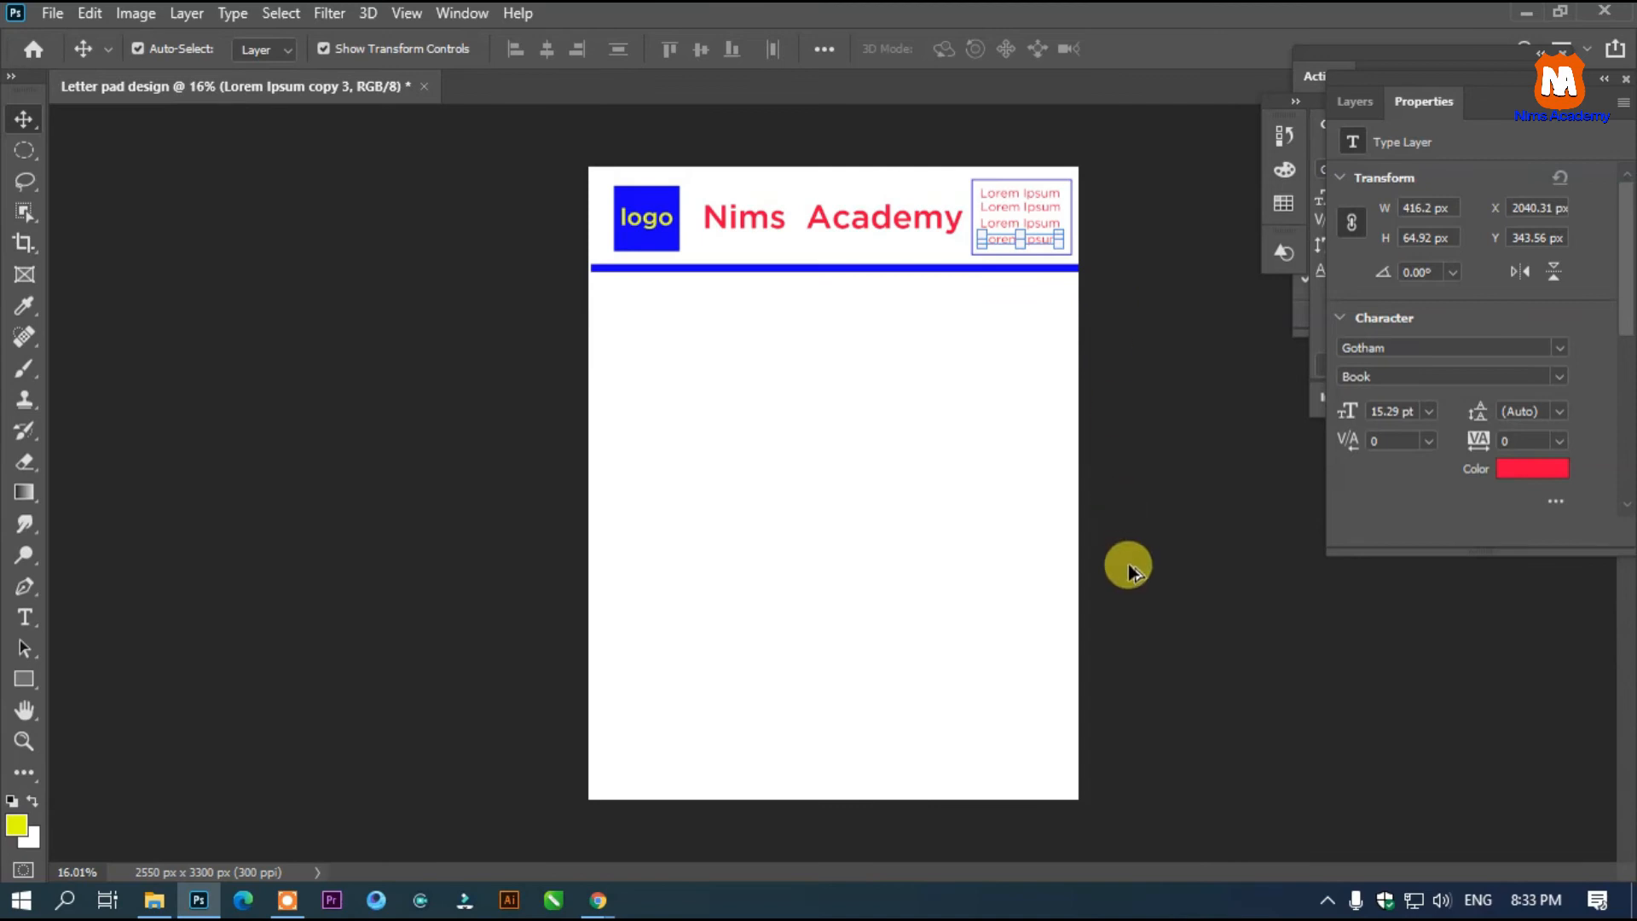
{"action": "left_click", "coordinate": [704, 268]}
{"action": "left_click_drag", "start_coordinate": [704, 268], "coordinate": [705, 768]}
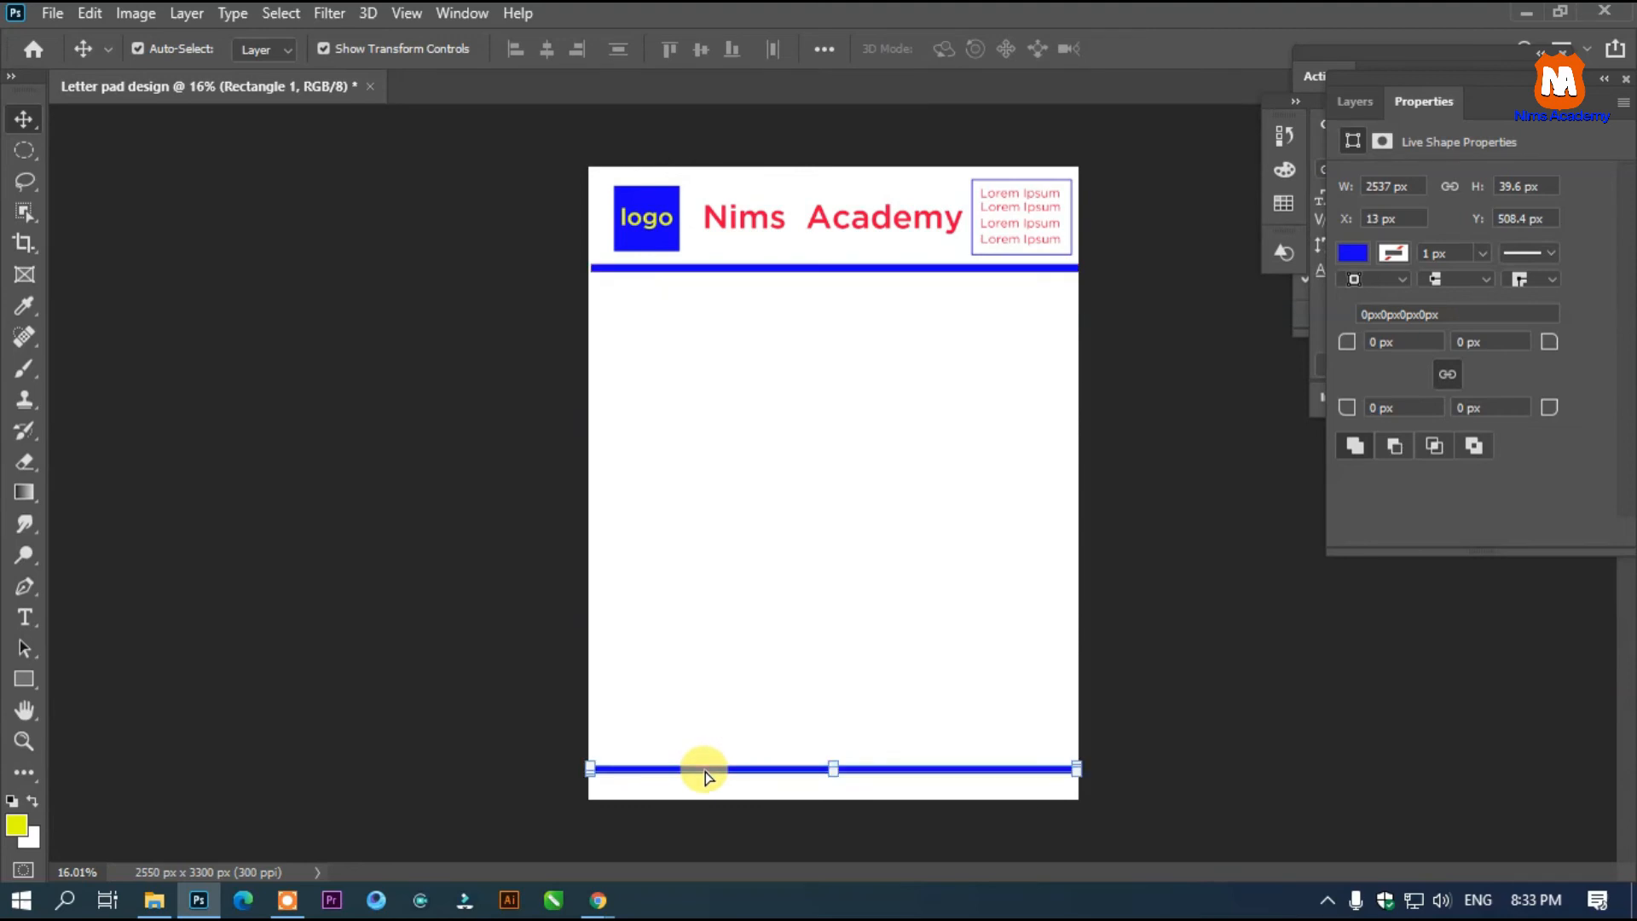
Resize the footer bar to about 1882 × 146 px and align it with the page's left edge near the bottom.
{"action": "left_click_drag", "start_coordinate": [833, 761], "coordinate": [837, 738]}
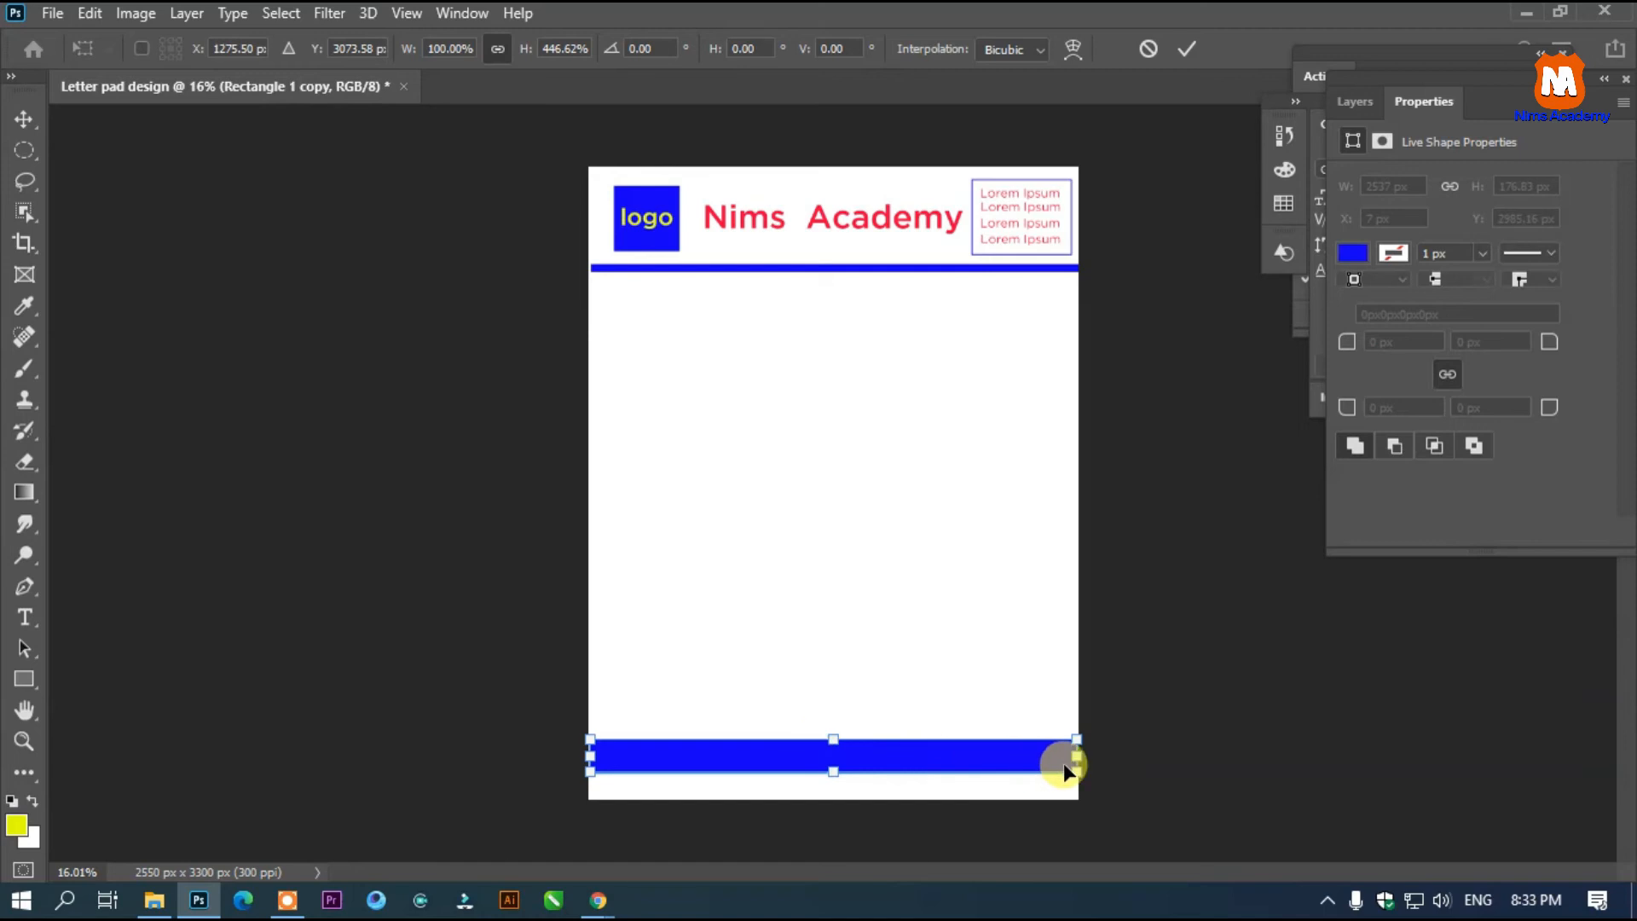
{"action": "left_click_drag", "start_coordinate": [1079, 757], "coordinate": [953, 757]}
{"action": "left_click_drag", "start_coordinate": [772, 736], "coordinate": [771, 742]}
{"action": "key", "text": "ctrl+j"}
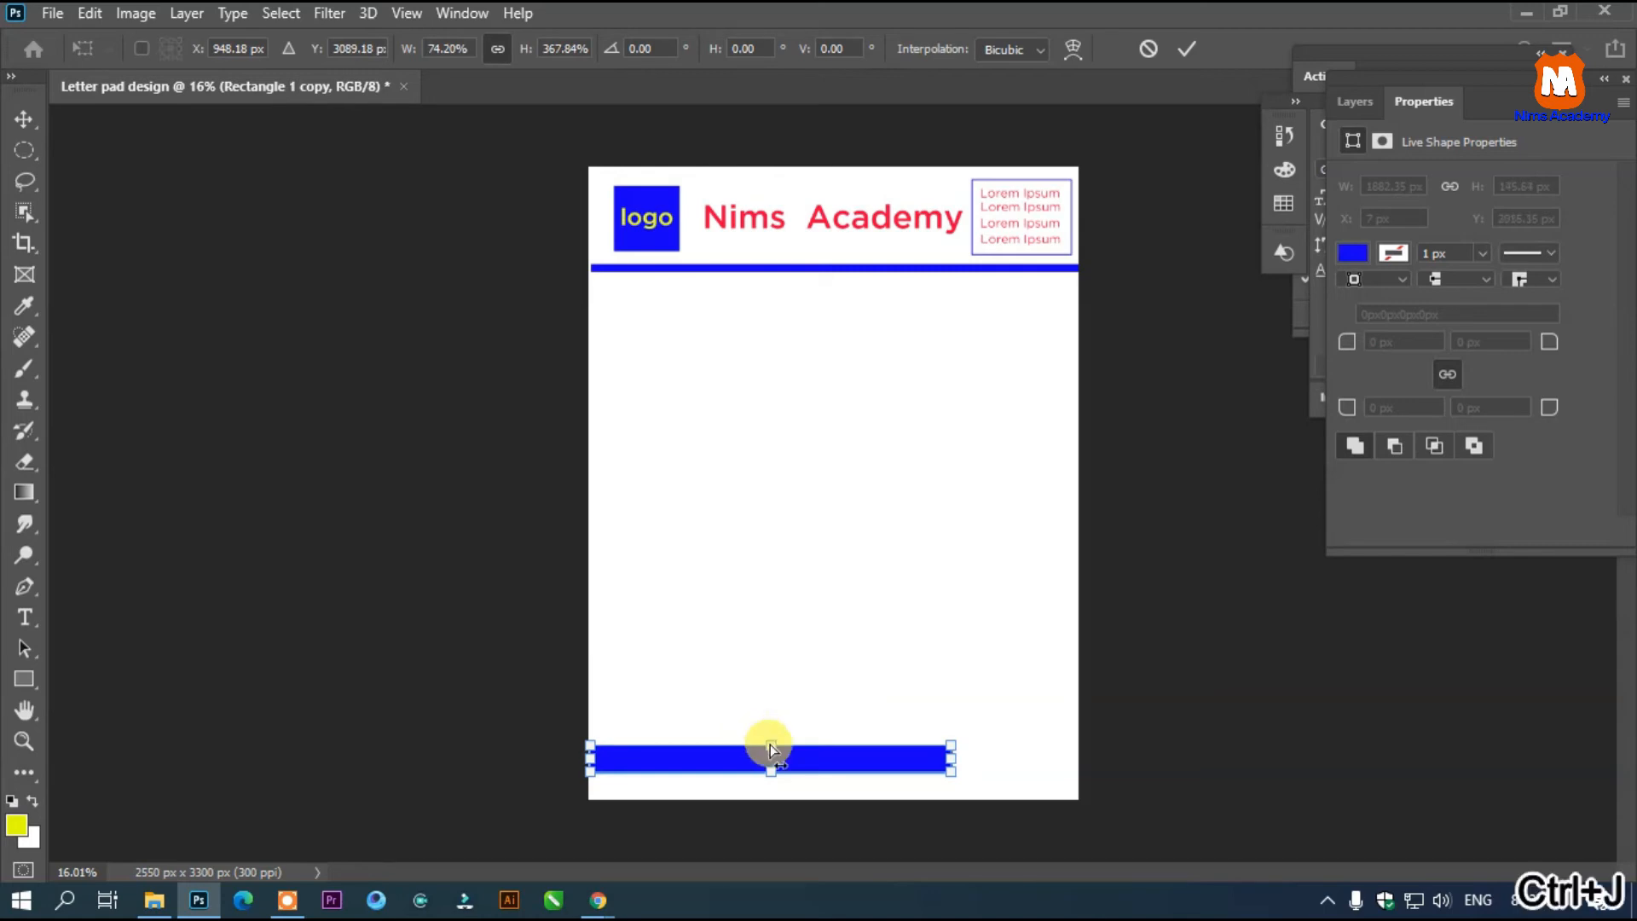
{"action": "mouse_move", "coordinate": [794, 755]}
{"action": "left_mouse_down"}
{"action": "mouse_move", "coordinate": [933, 759]}
{"action": "mouse_move", "coordinate": [810, 761]}
{"action": "left_mouse_up"}
{"action": "key", "text": "Return"}
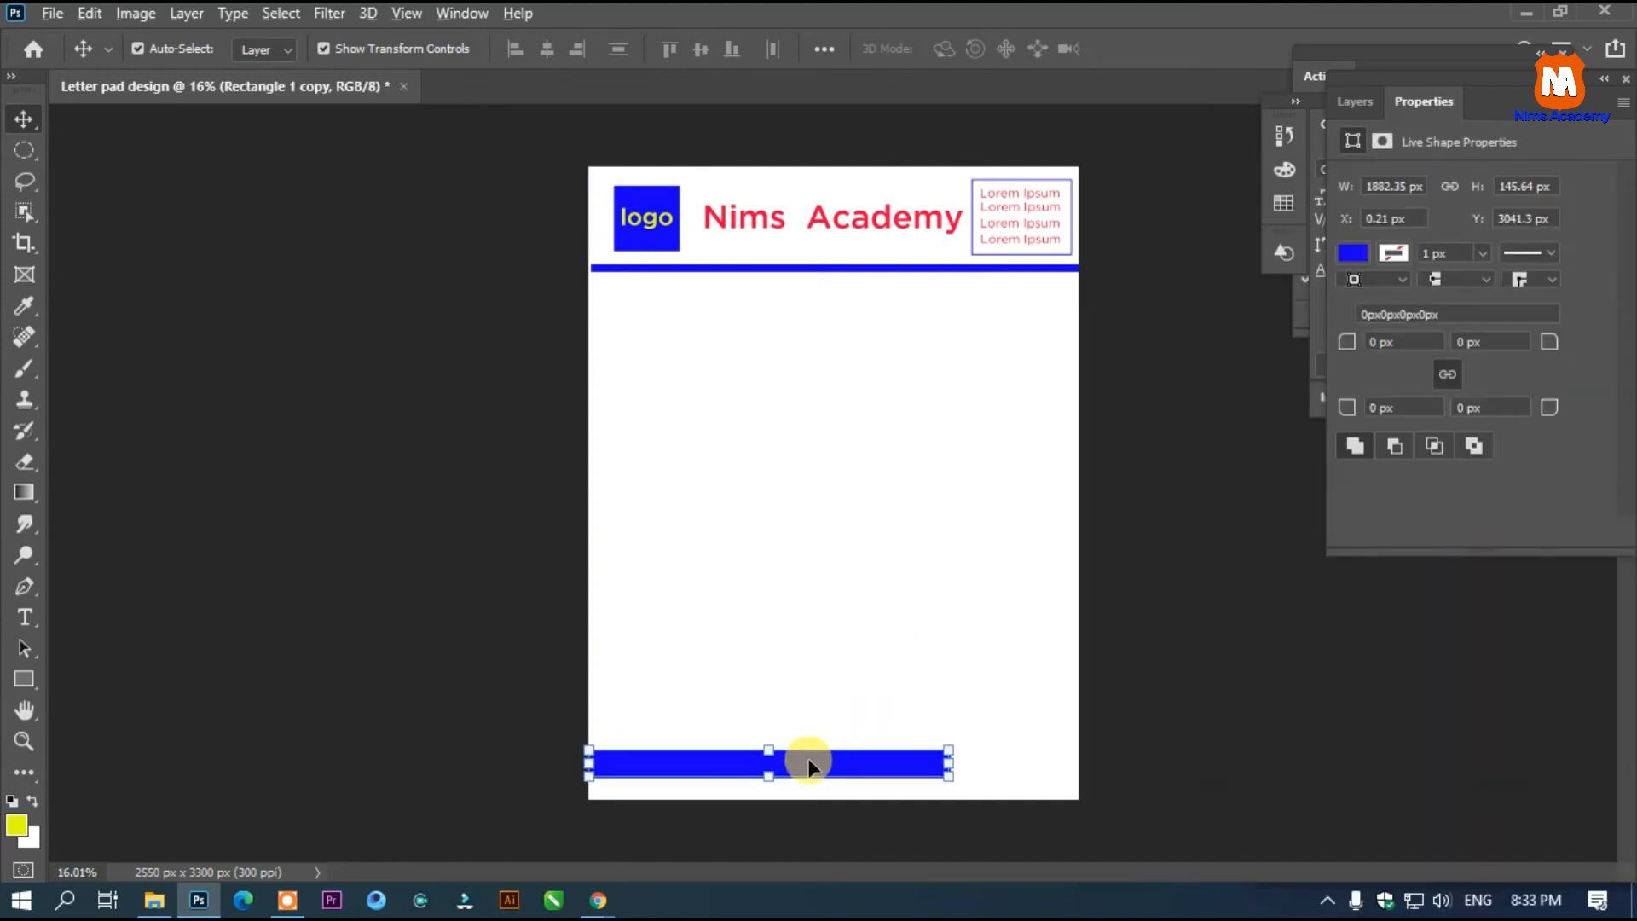
Duplicate the footer bar, shift the copy right past the page's right edge, and fill it with yellow.
{"action": "key", "text": "ctrl+j"}
{"action": "left_click_drag", "start_coordinate": [809, 766], "coordinate": [949, 763]}
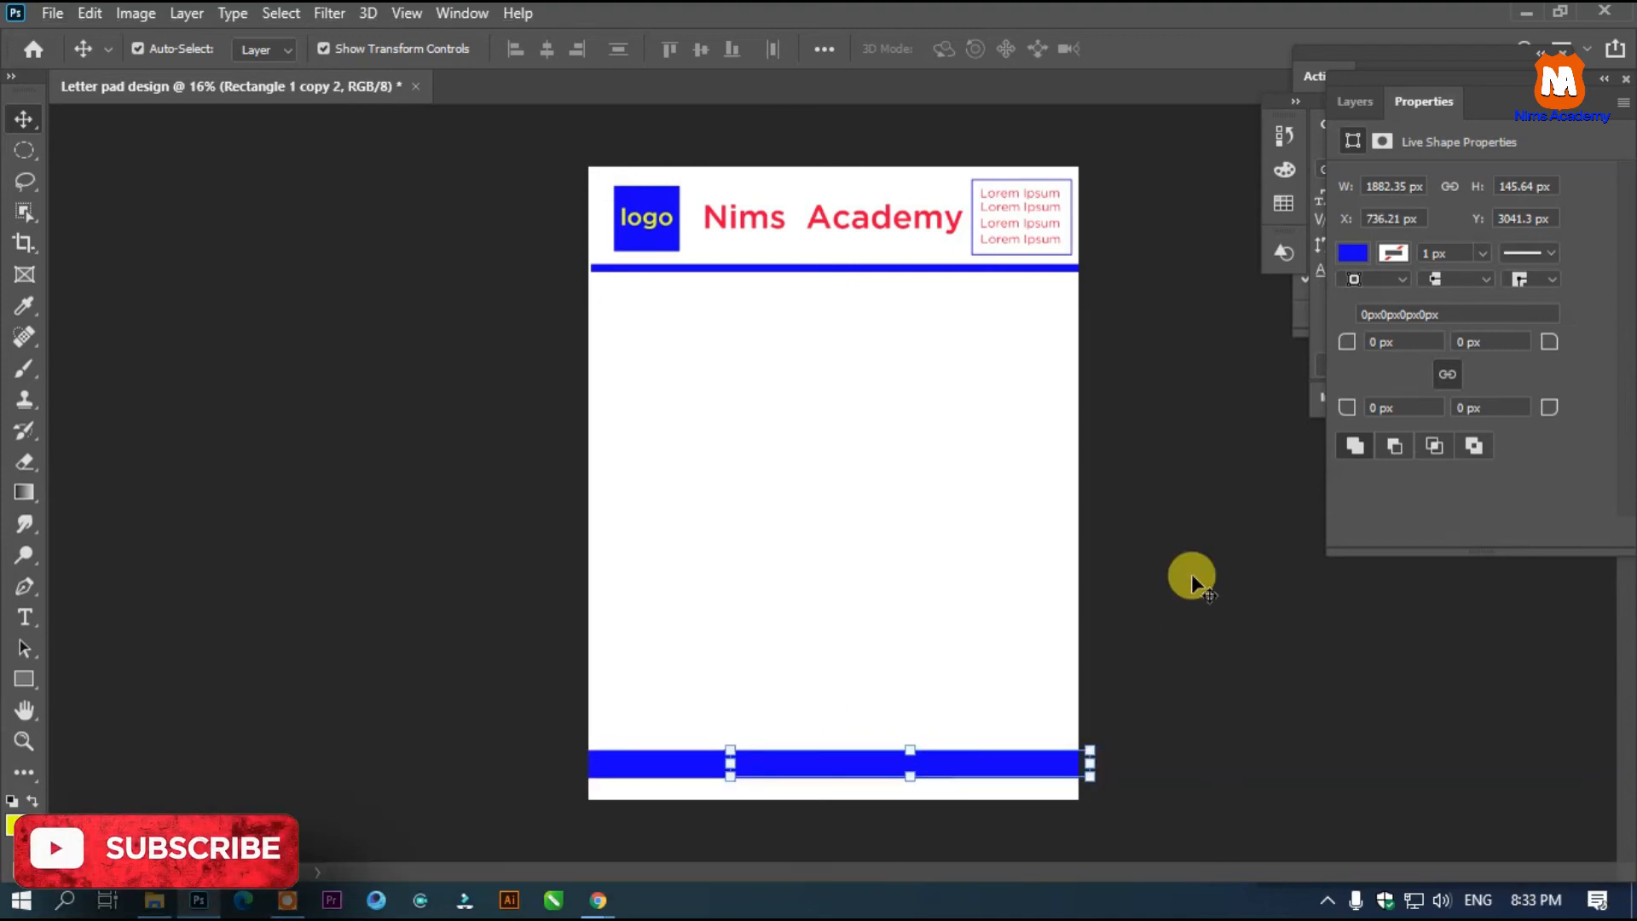
{"action": "left_click", "coordinate": [1354, 253]}
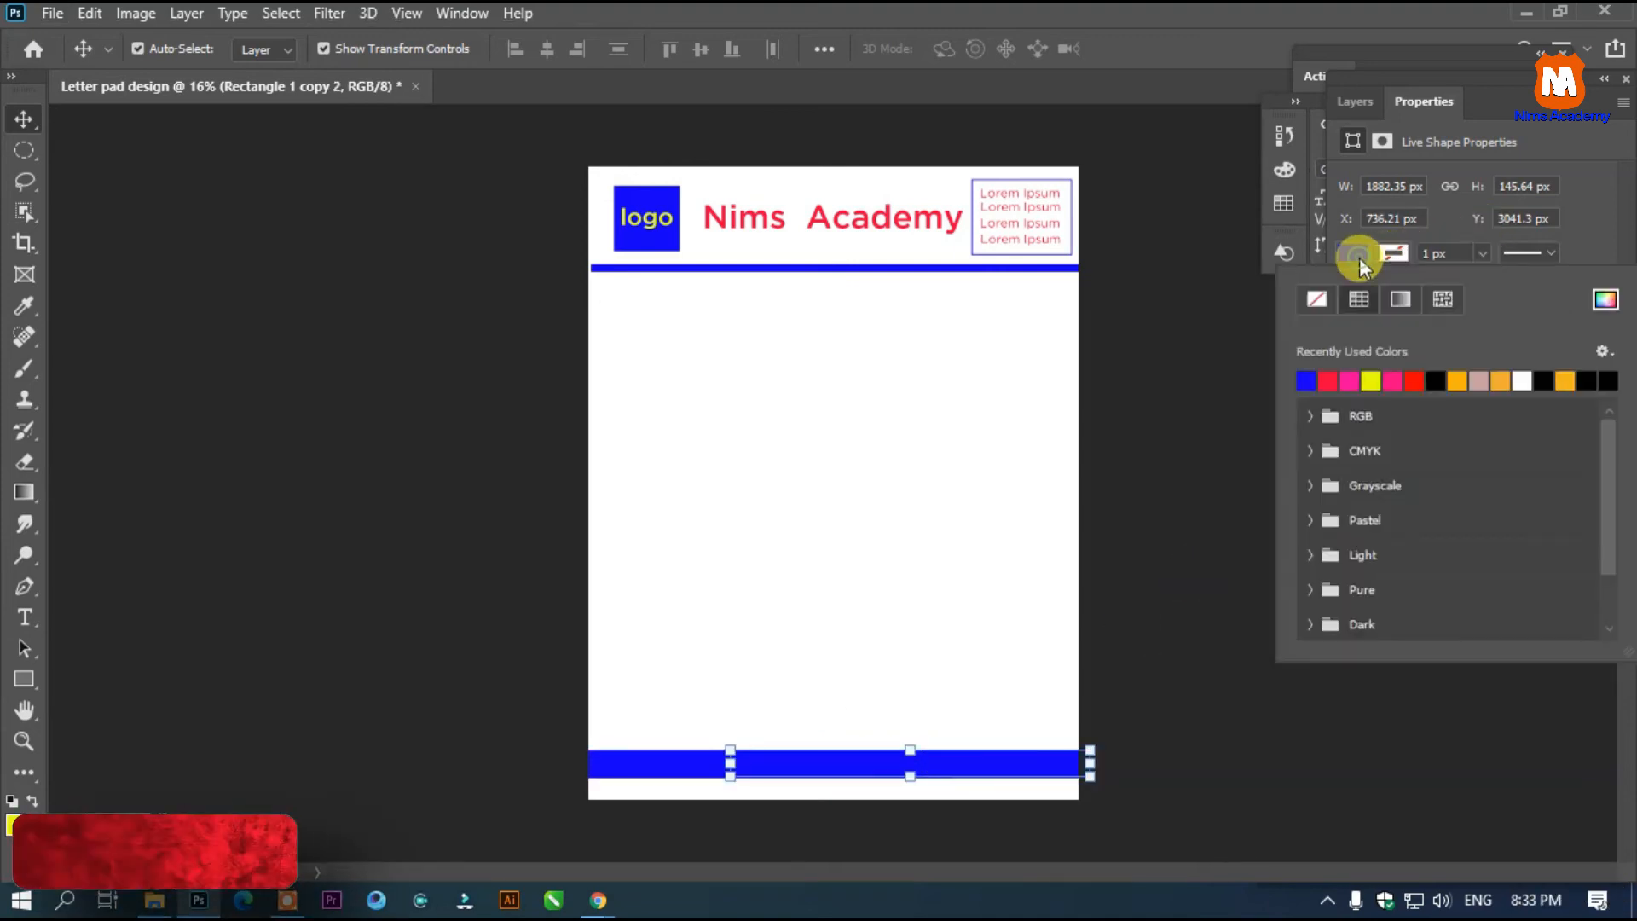
{"action": "left_click", "coordinate": [1375, 383]}
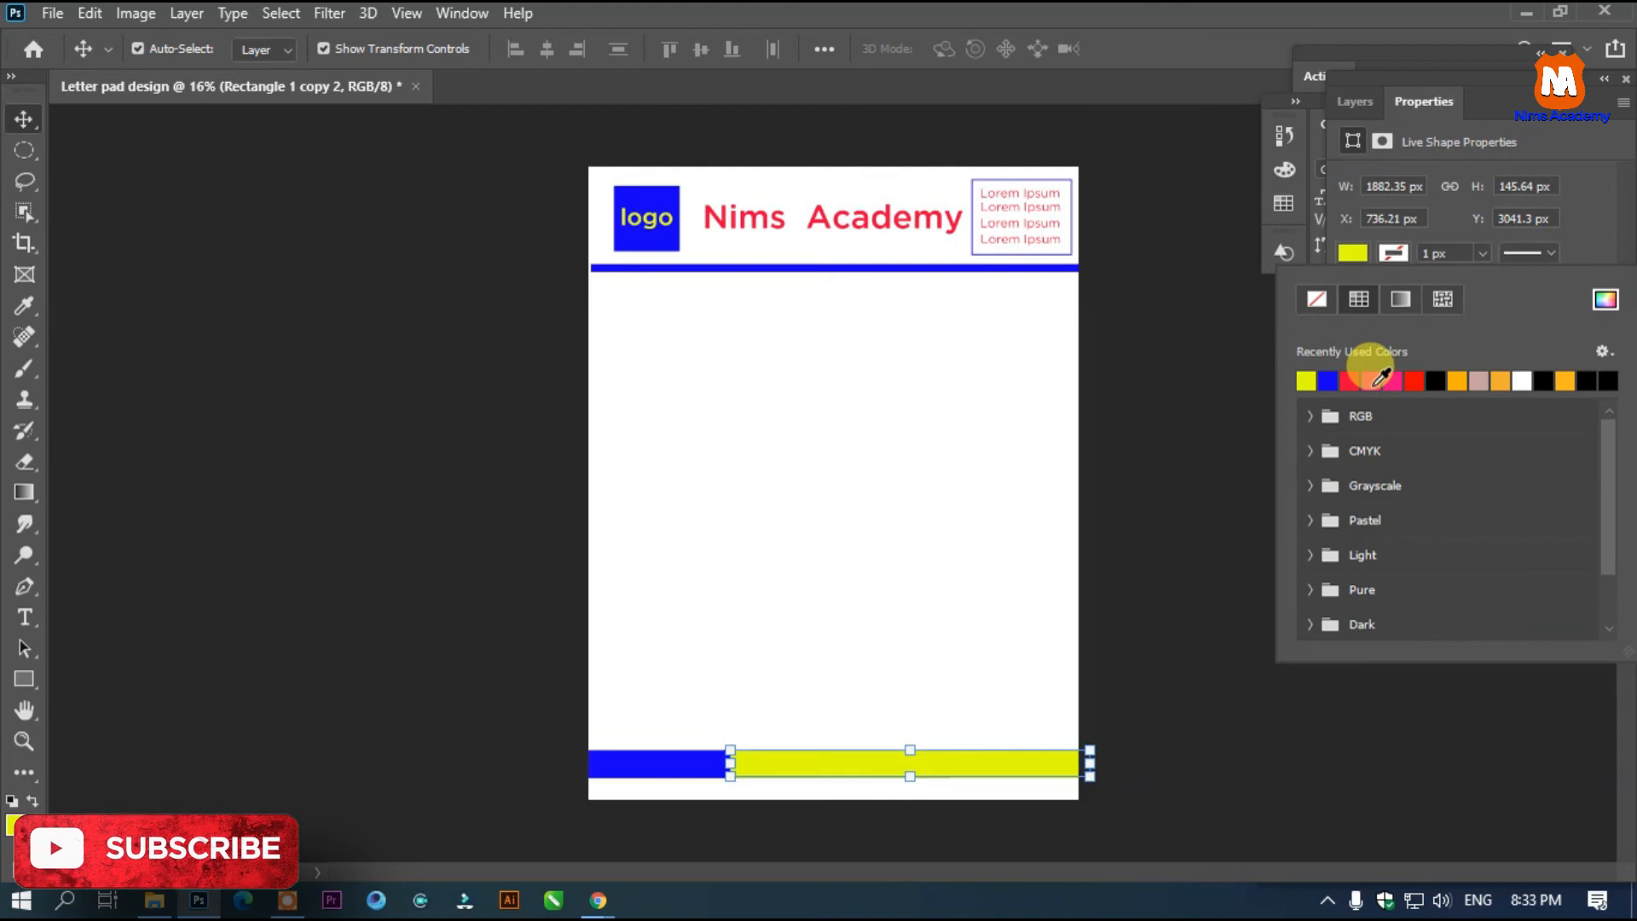
{"action": "left_click", "coordinate": [99, 161]}
{"action": "left_click", "coordinate": [168, 197]}
{"action": "left_click", "coordinate": [861, 767]}
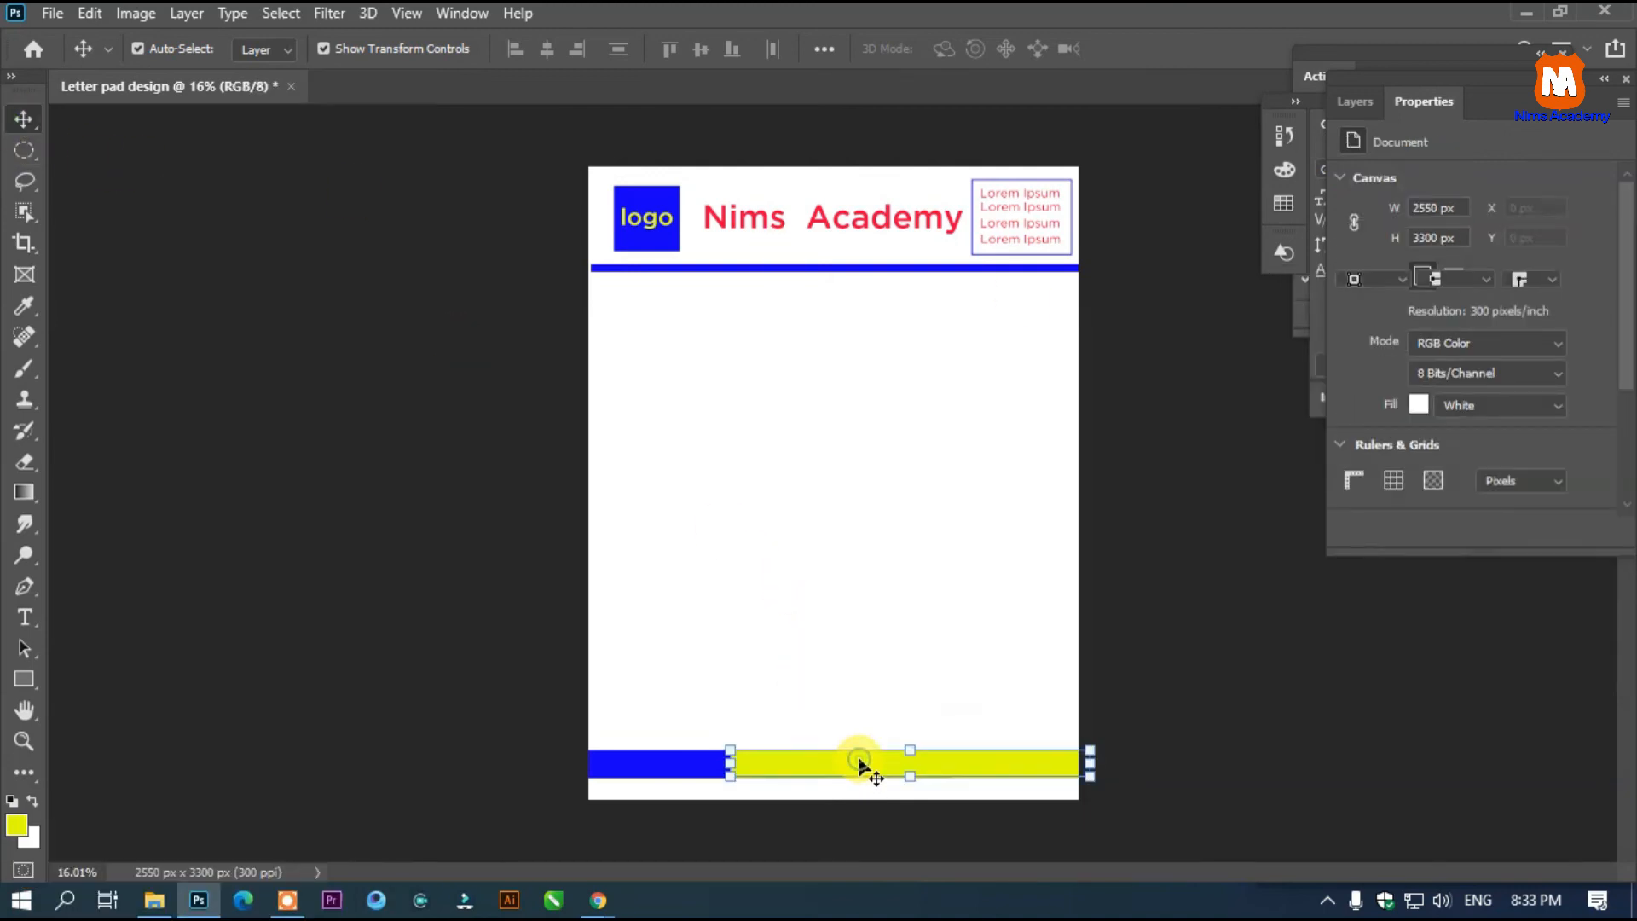
Add a wide, strong black drop shadow at a 90° angle to the yellow footer bar.
{"action": "left_click", "coordinate": [1206, 555]}
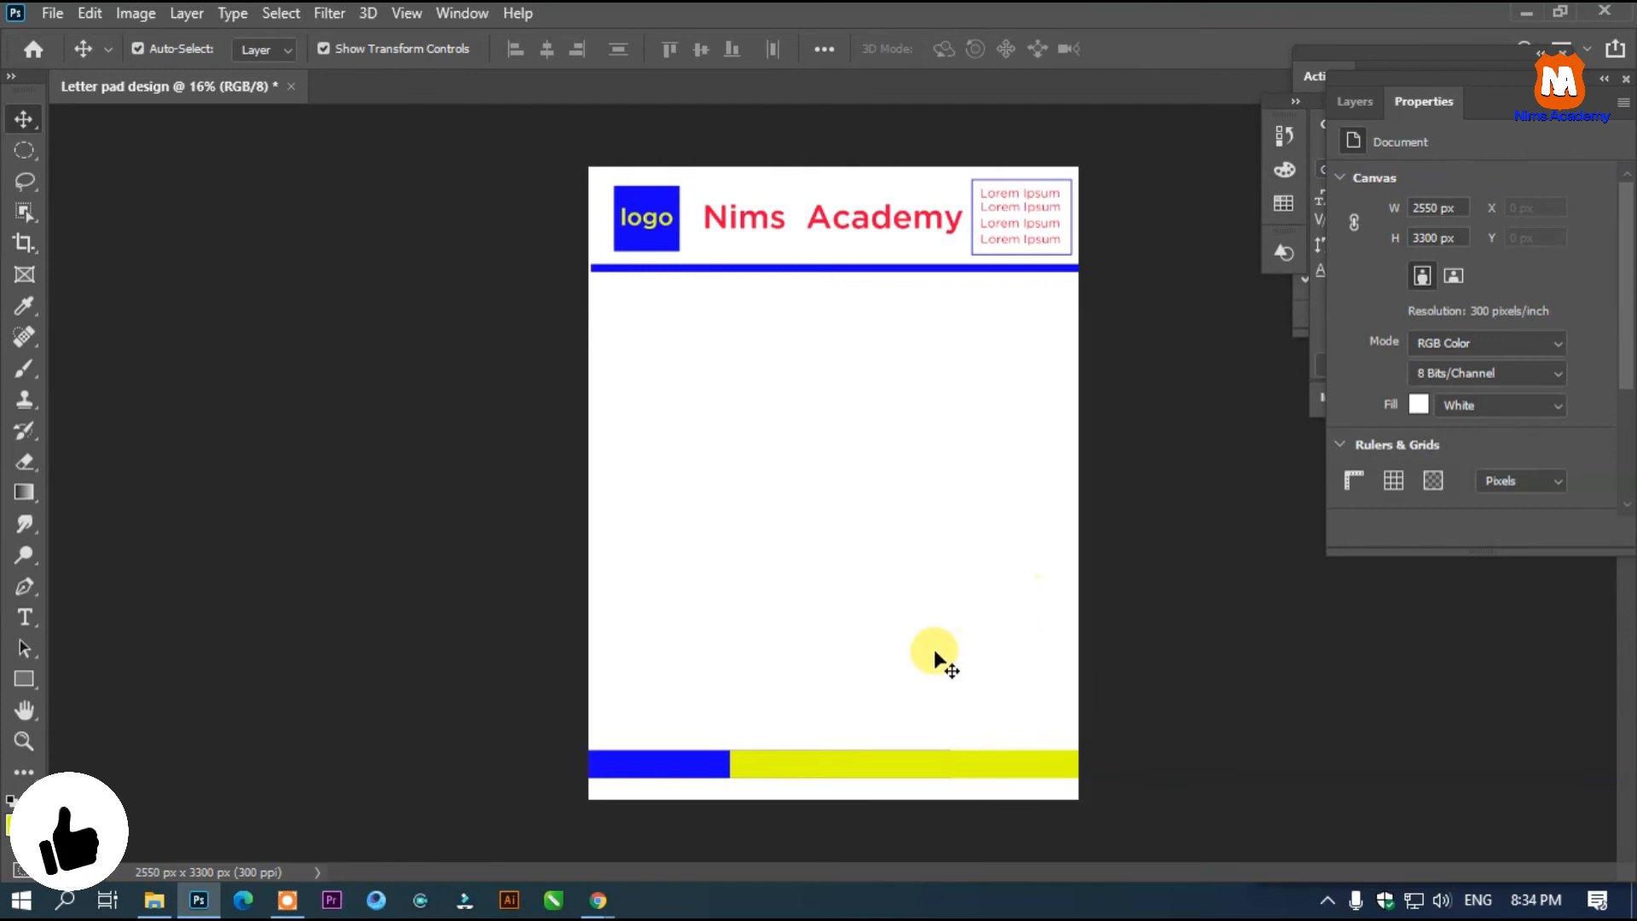
{"action": "left_click", "coordinate": [887, 761]}
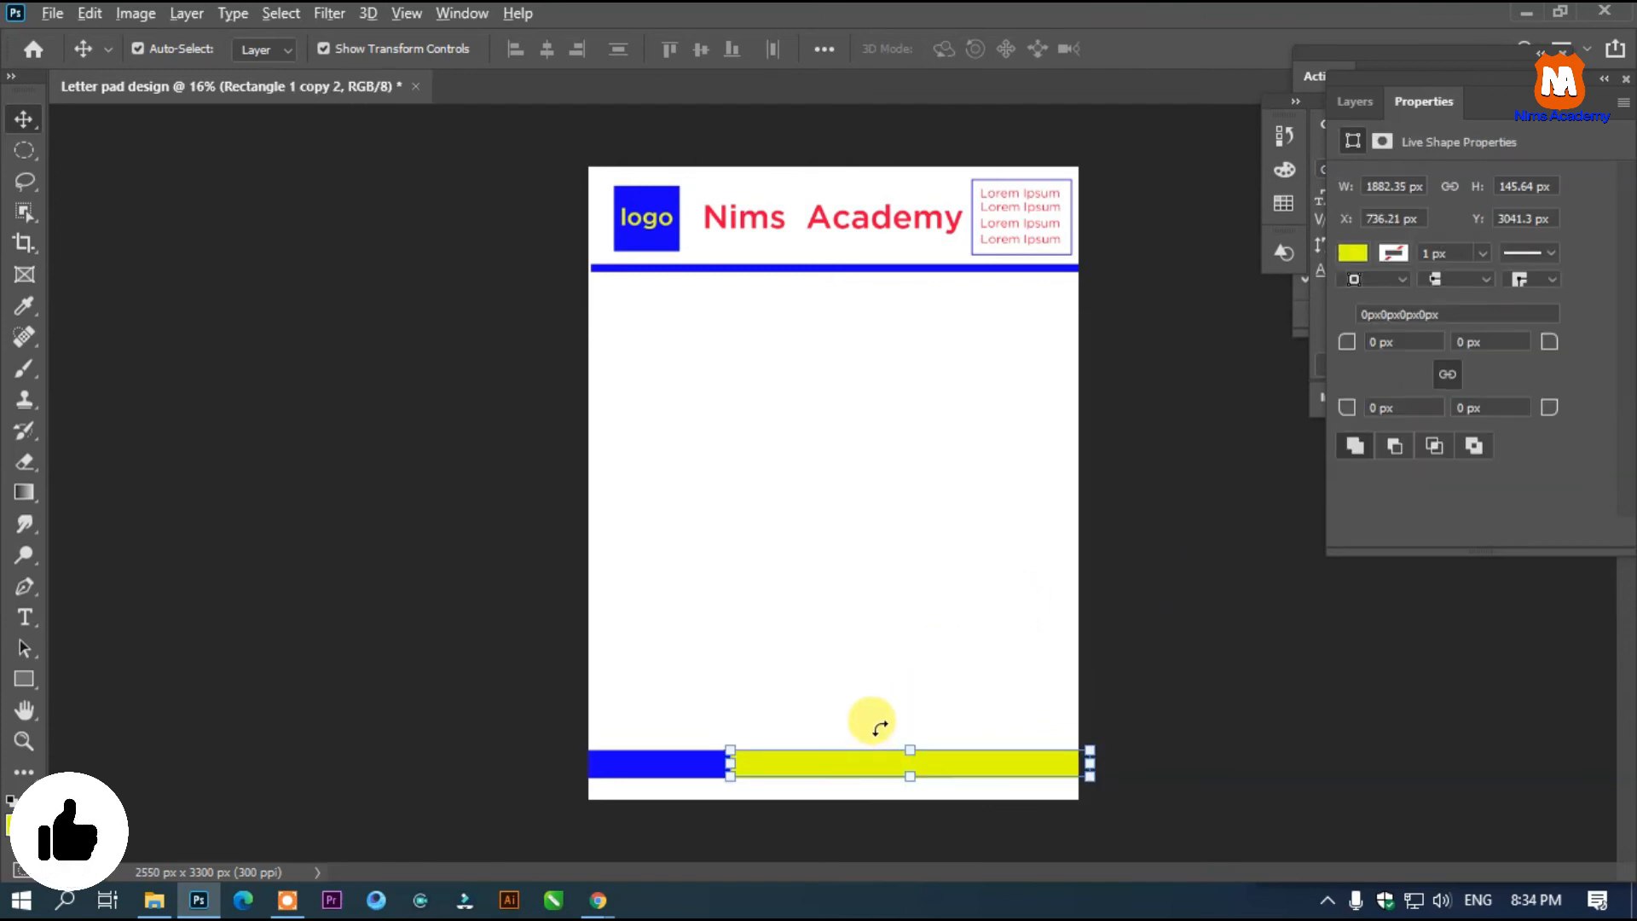
{"action": "key", "text": "ctrl+minus"}
{"action": "left_click", "coordinate": [1356, 251]}
{"action": "left_click", "coordinate": [1363, 254]}
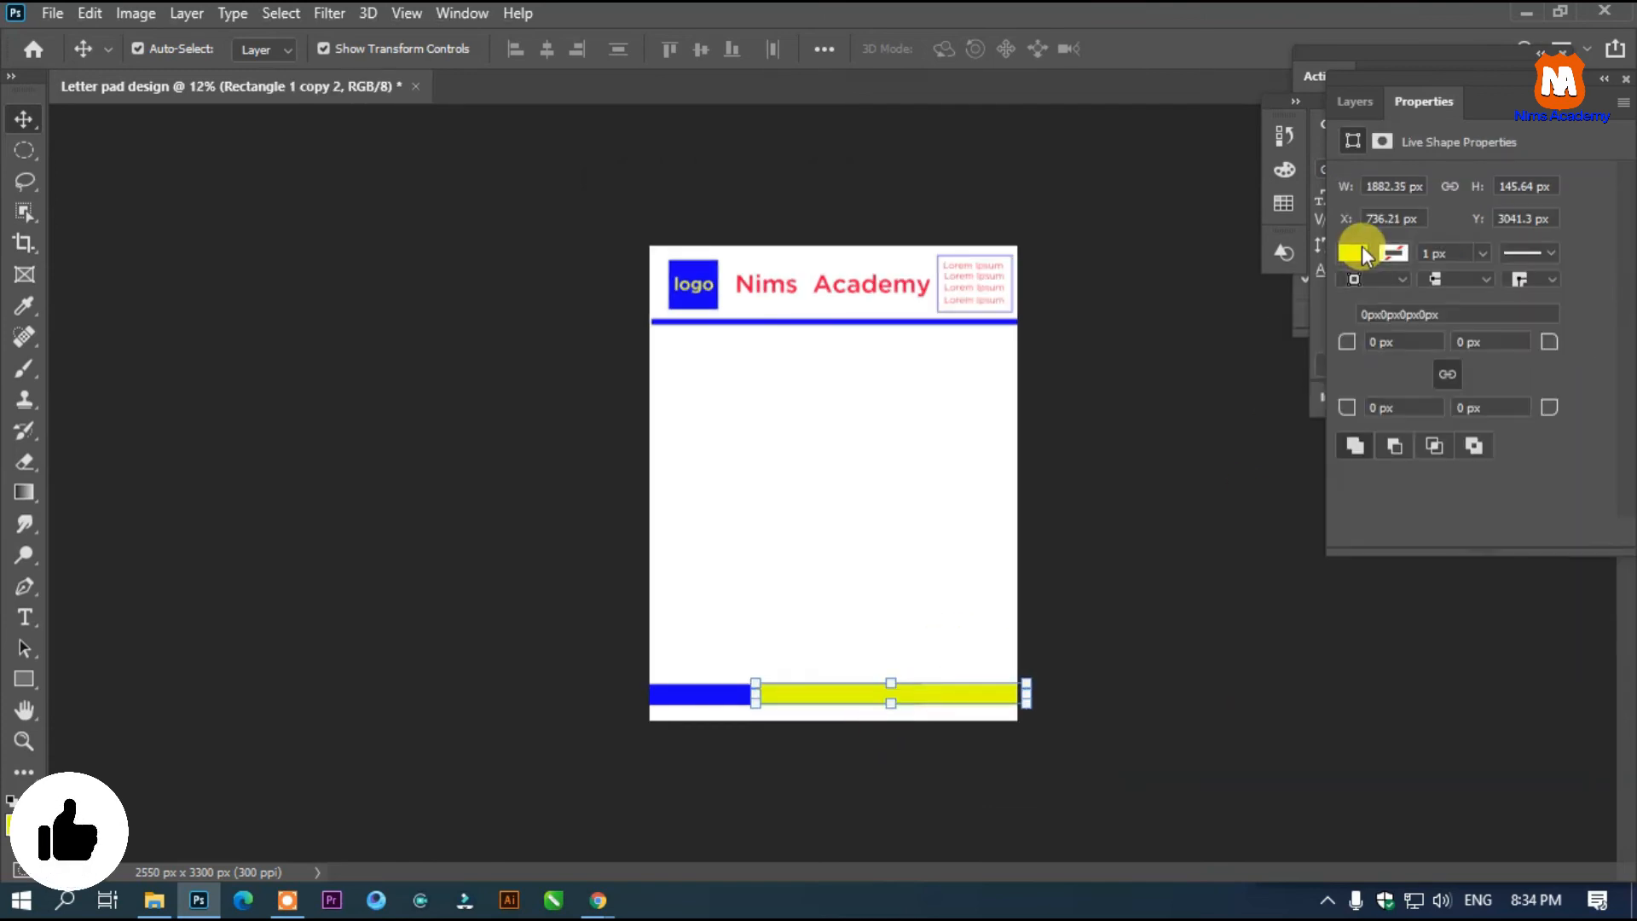
{"action": "key", "text": "F7"}
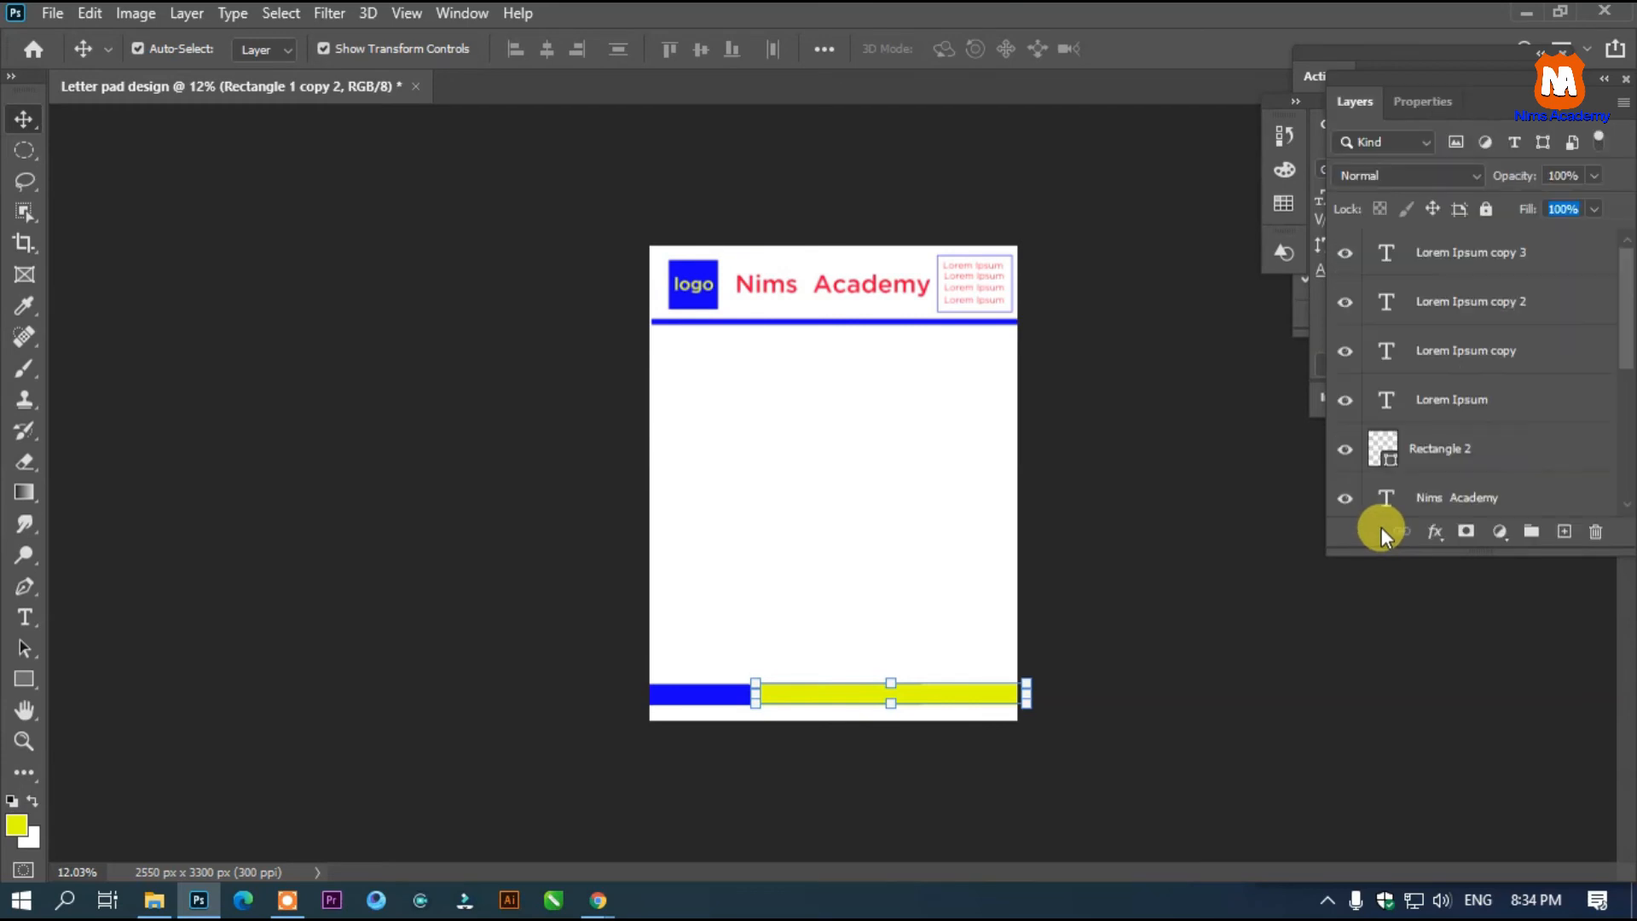
{"action": "left_click", "coordinate": [1433, 532]}
{"action": "left_click", "coordinate": [1450, 779]}
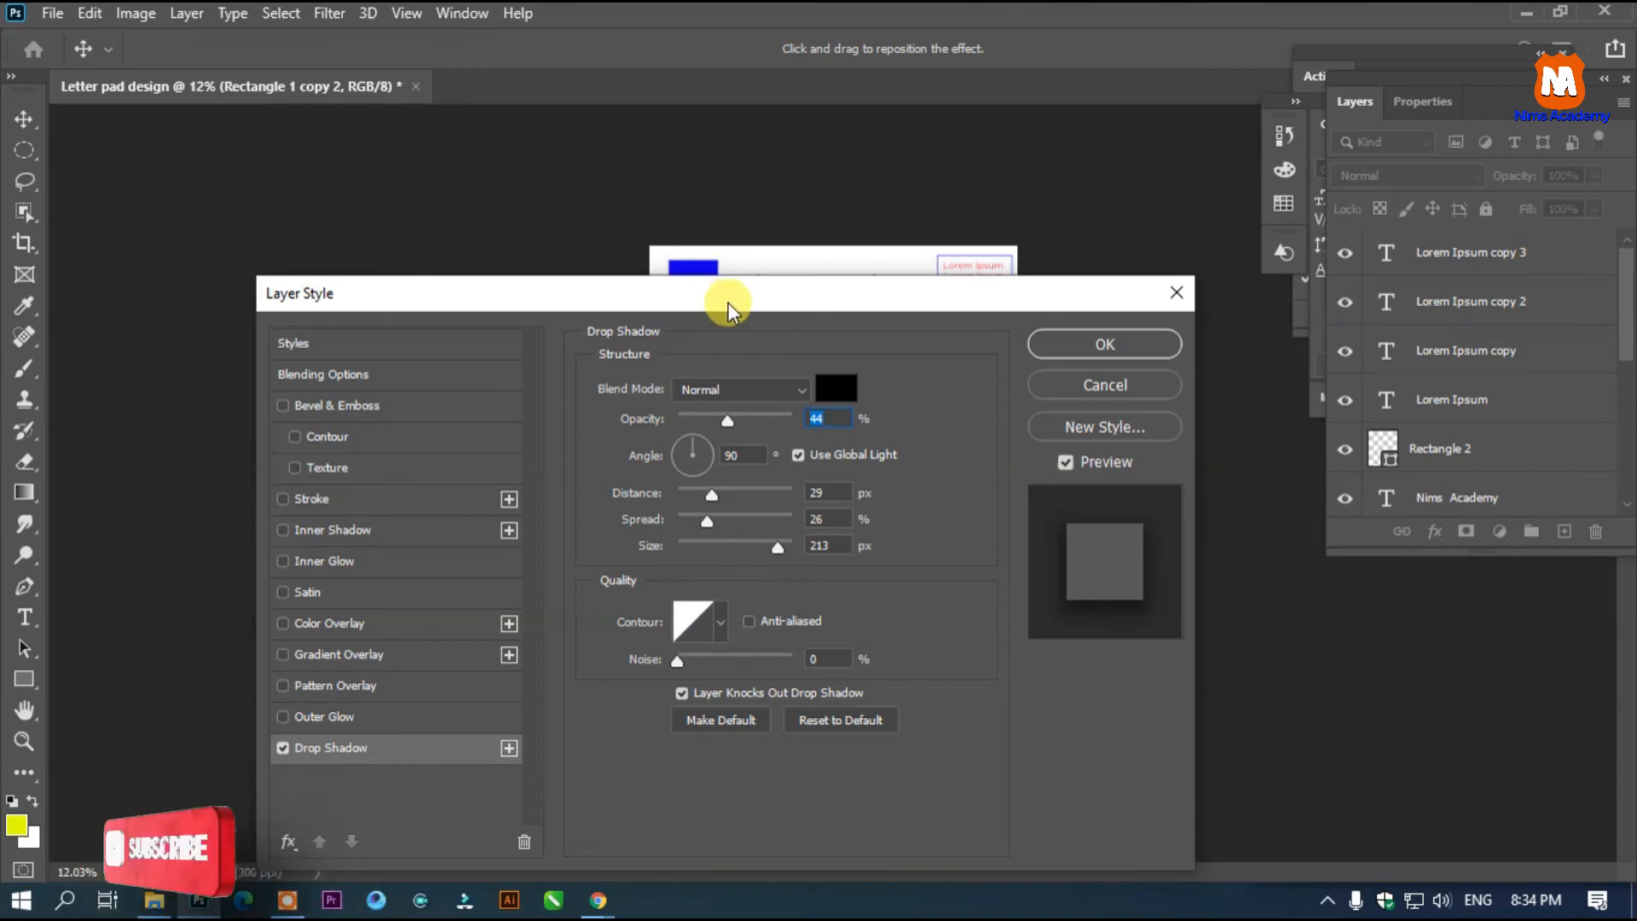
{"action": "left_click_drag", "start_coordinate": [720, 294], "coordinate": [1287, 197]}
{"action": "mouse_move", "coordinate": [1383, 302]}
{"action": "left_mouse_down"}
{"action": "mouse_move", "coordinate": [1419, 315]}
{"action": "mouse_move", "coordinate": [1405, 309]}
{"action": "left_mouse_up"}
{"action": "left_click_drag", "start_coordinate": [1416, 186], "coordinate": [190, 218]}
{"action": "left_click", "coordinate": [537, 261]}
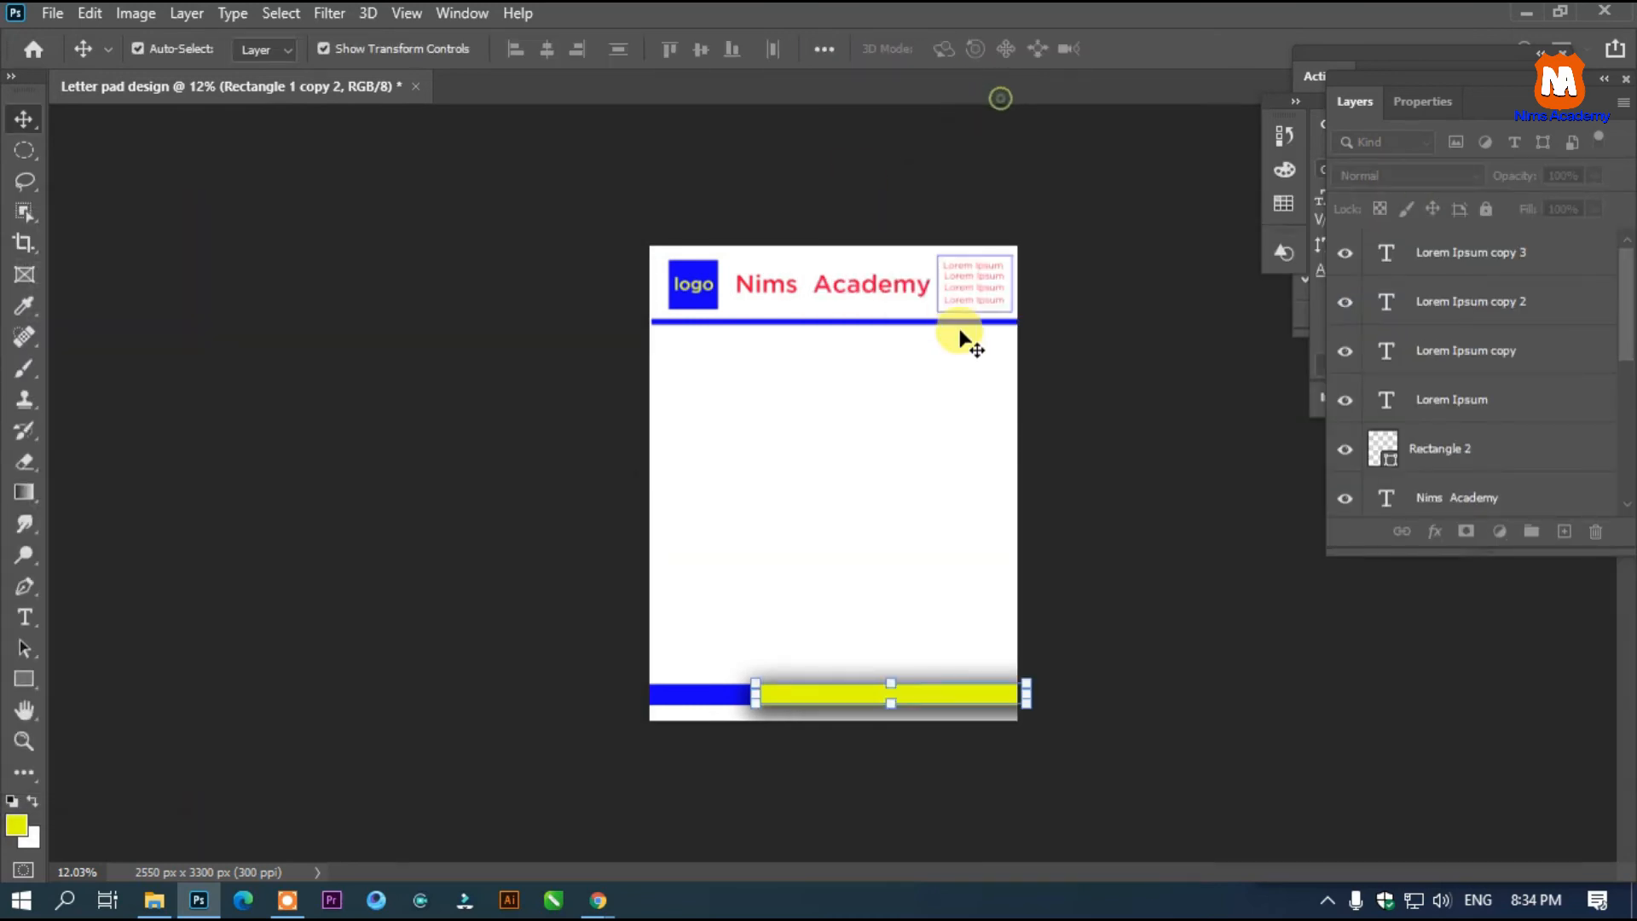
{"action": "left_click", "coordinate": [1195, 483]}
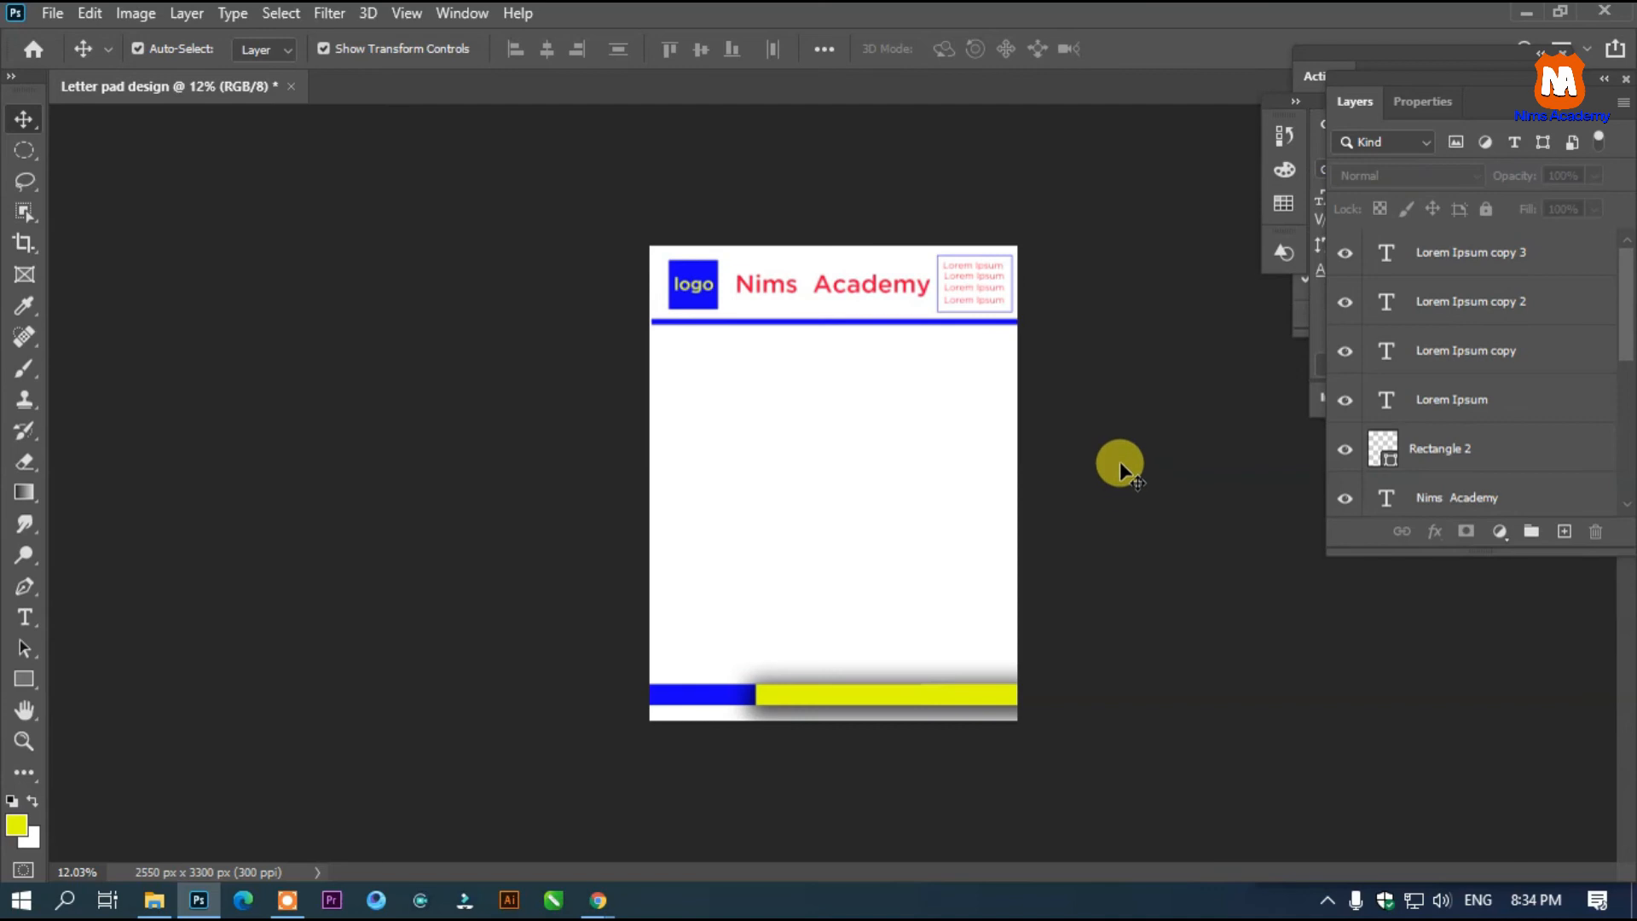
Shift the yellow footer bar right so its left edge sits just left of the page's centre, exposing more of the blue bar.
{"action": "scroll", "coordinate": [868, 407], "scroll_direction": "down", "scroll_amount": 2}
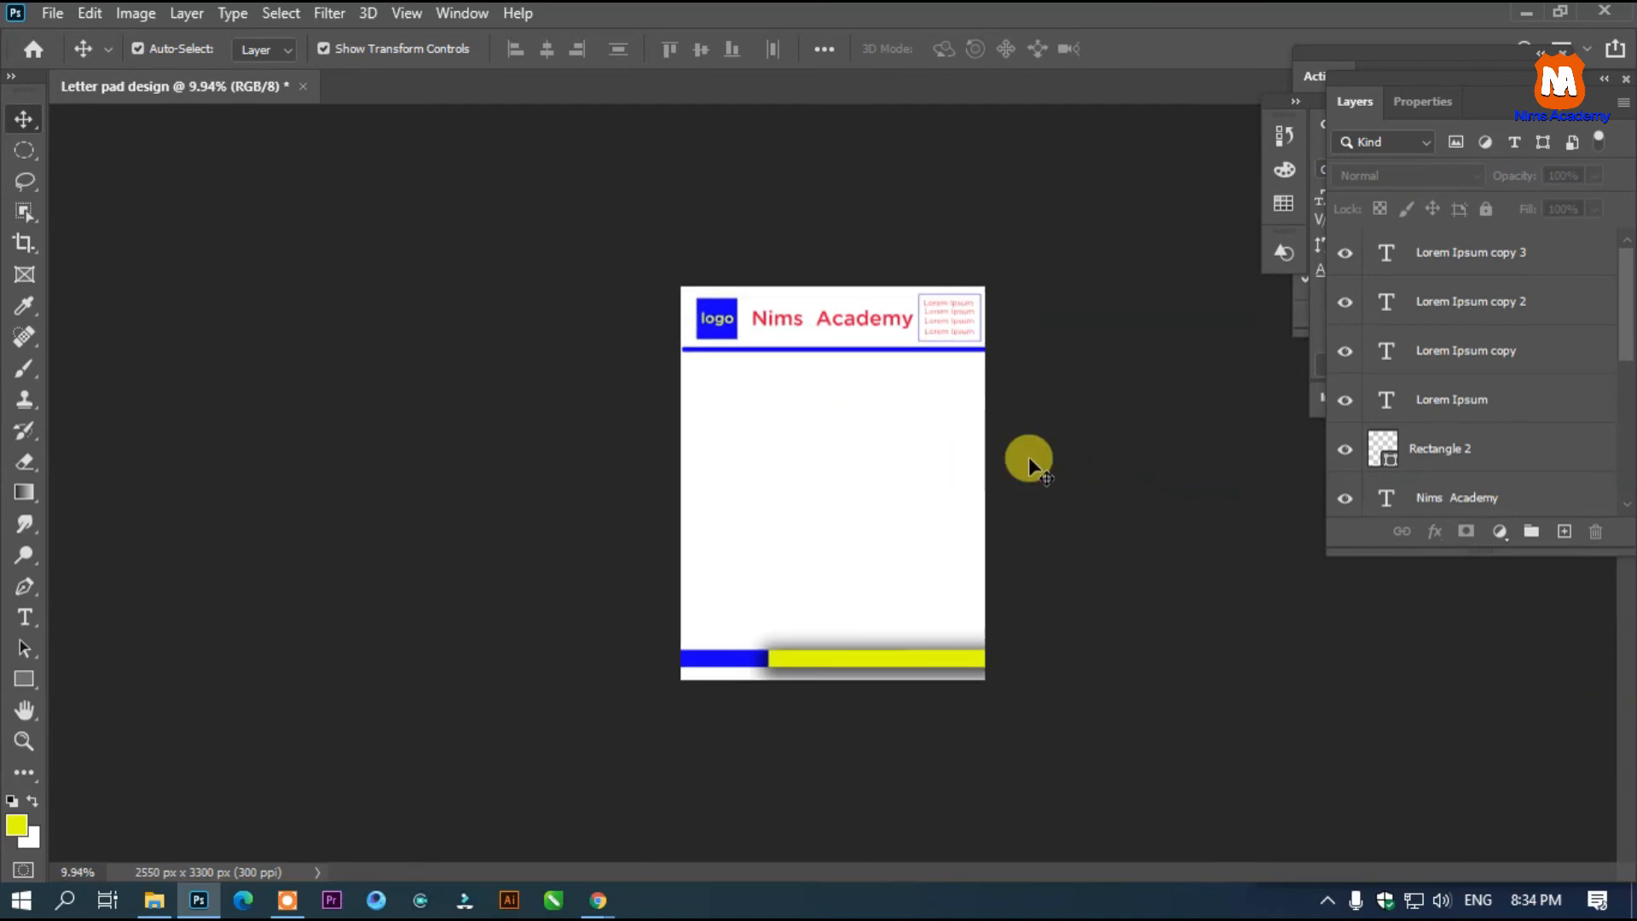
{"action": "scroll", "coordinate": [1028, 460], "scroll_direction": "up", "scroll_amount": 2}
{"action": "scroll", "coordinate": [997, 635], "scroll_direction": "up", "scroll_amount": 3}
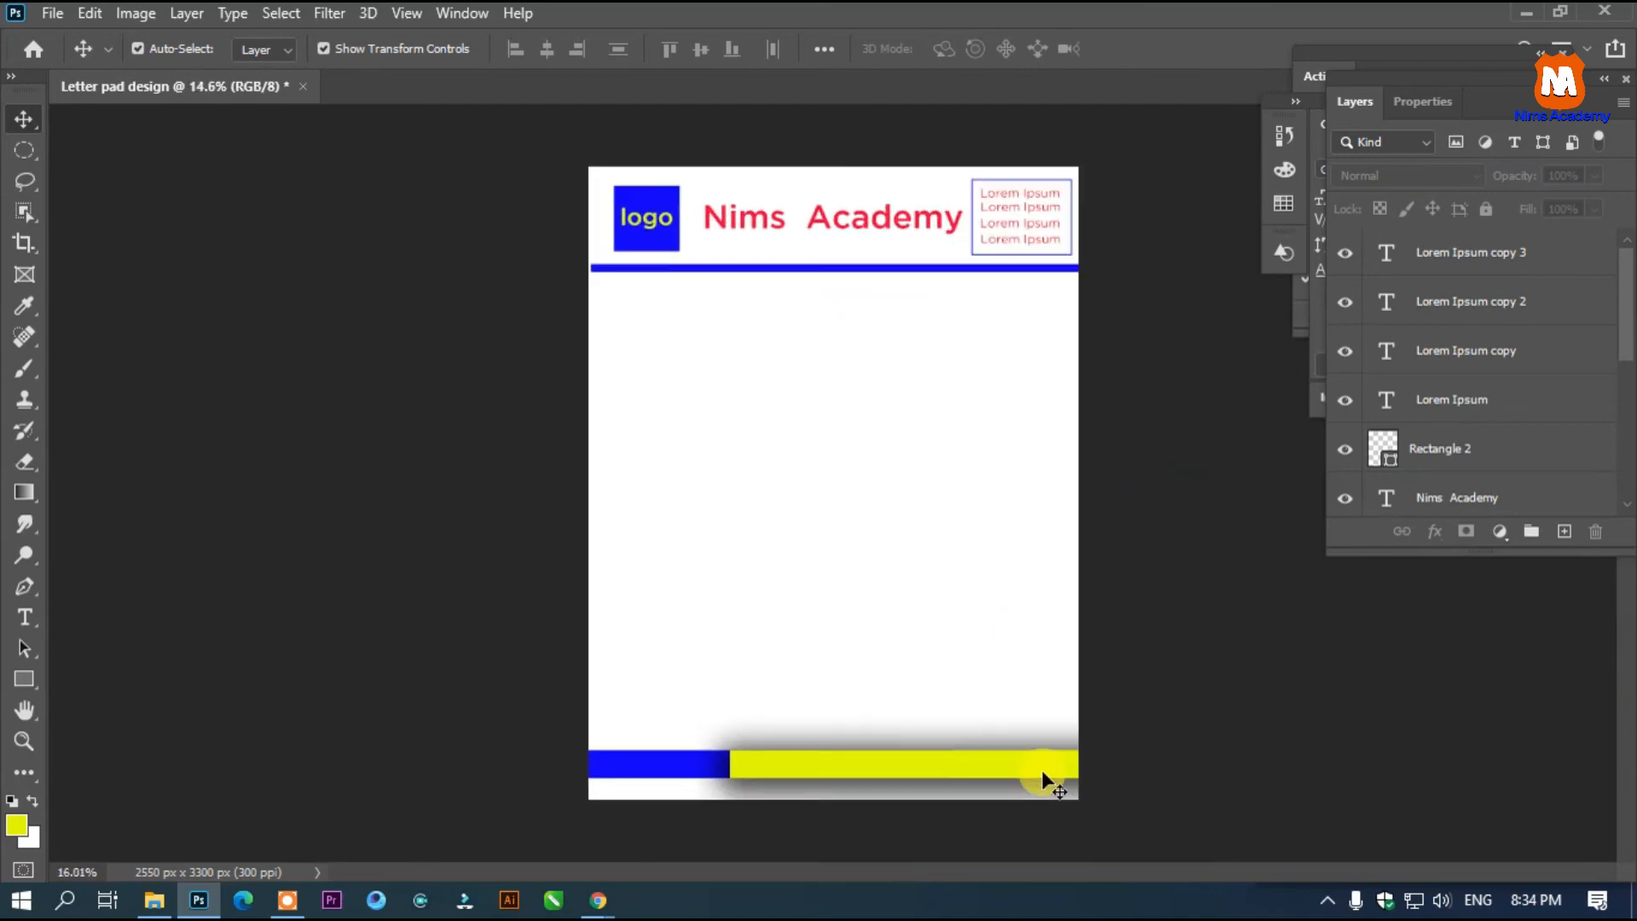
{"action": "left_click_drag", "start_coordinate": [895, 776], "coordinate": [976, 776]}
{"action": "left_click", "coordinate": [1228, 657]}
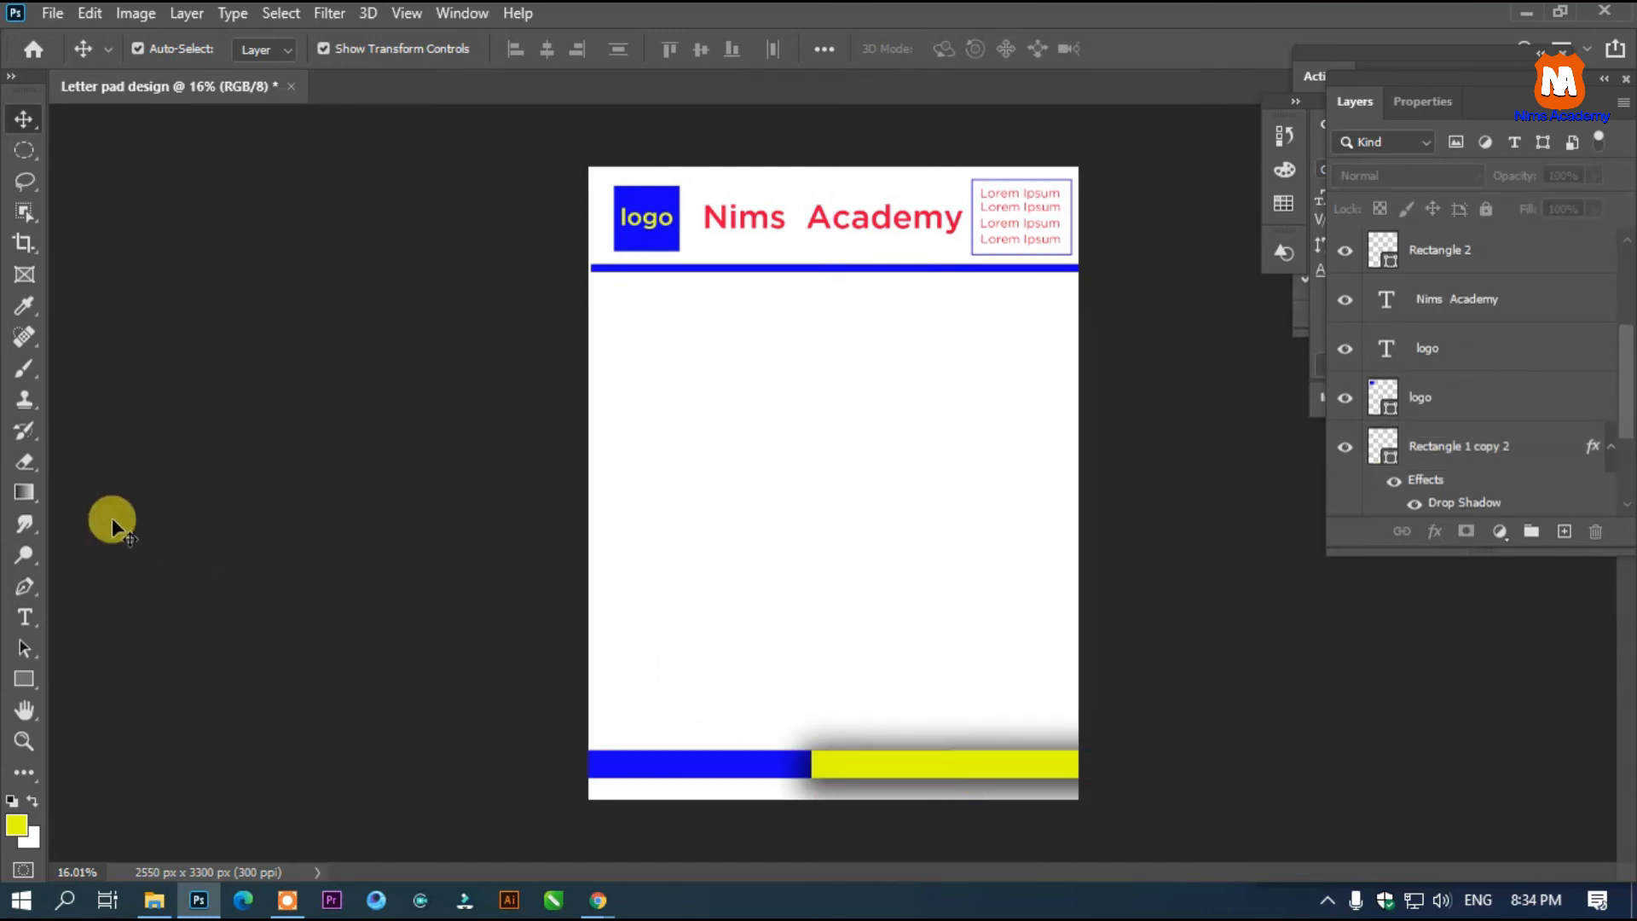
Add the text "yourwebsite.com" in white (ffffff) and place it on the blue part of the footer.
{"action": "left_click", "coordinate": [26, 618]}
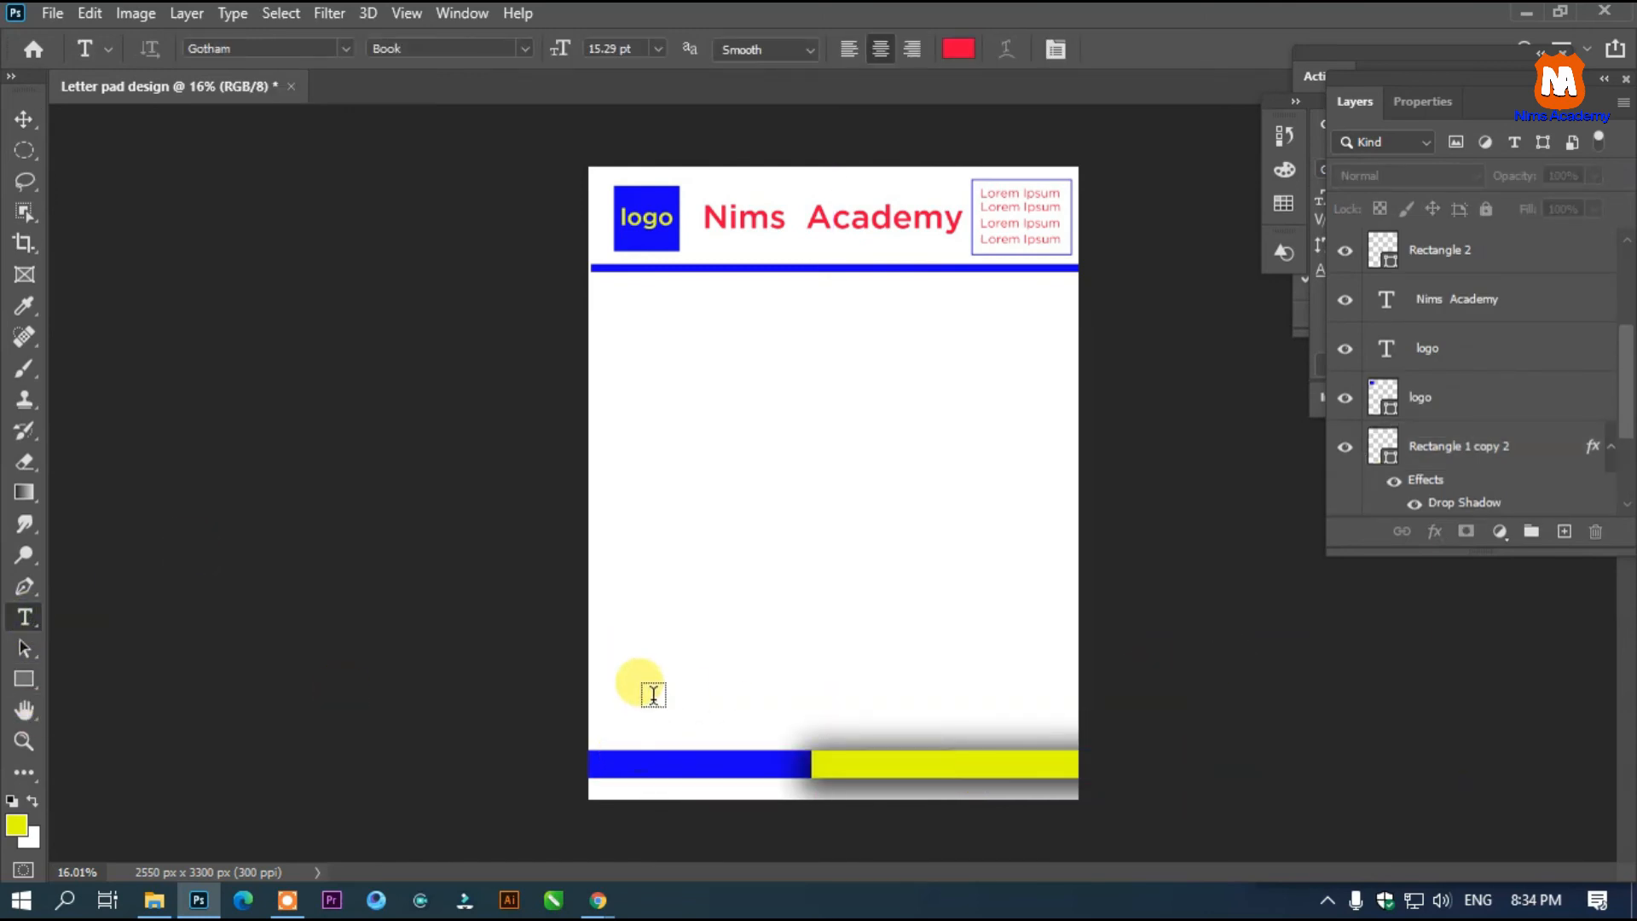
{"action": "left_click", "coordinate": [654, 695]}
{"action": "type", "text": "yourwebsite.com"}
{"action": "key", "text": "ctrl+a"}
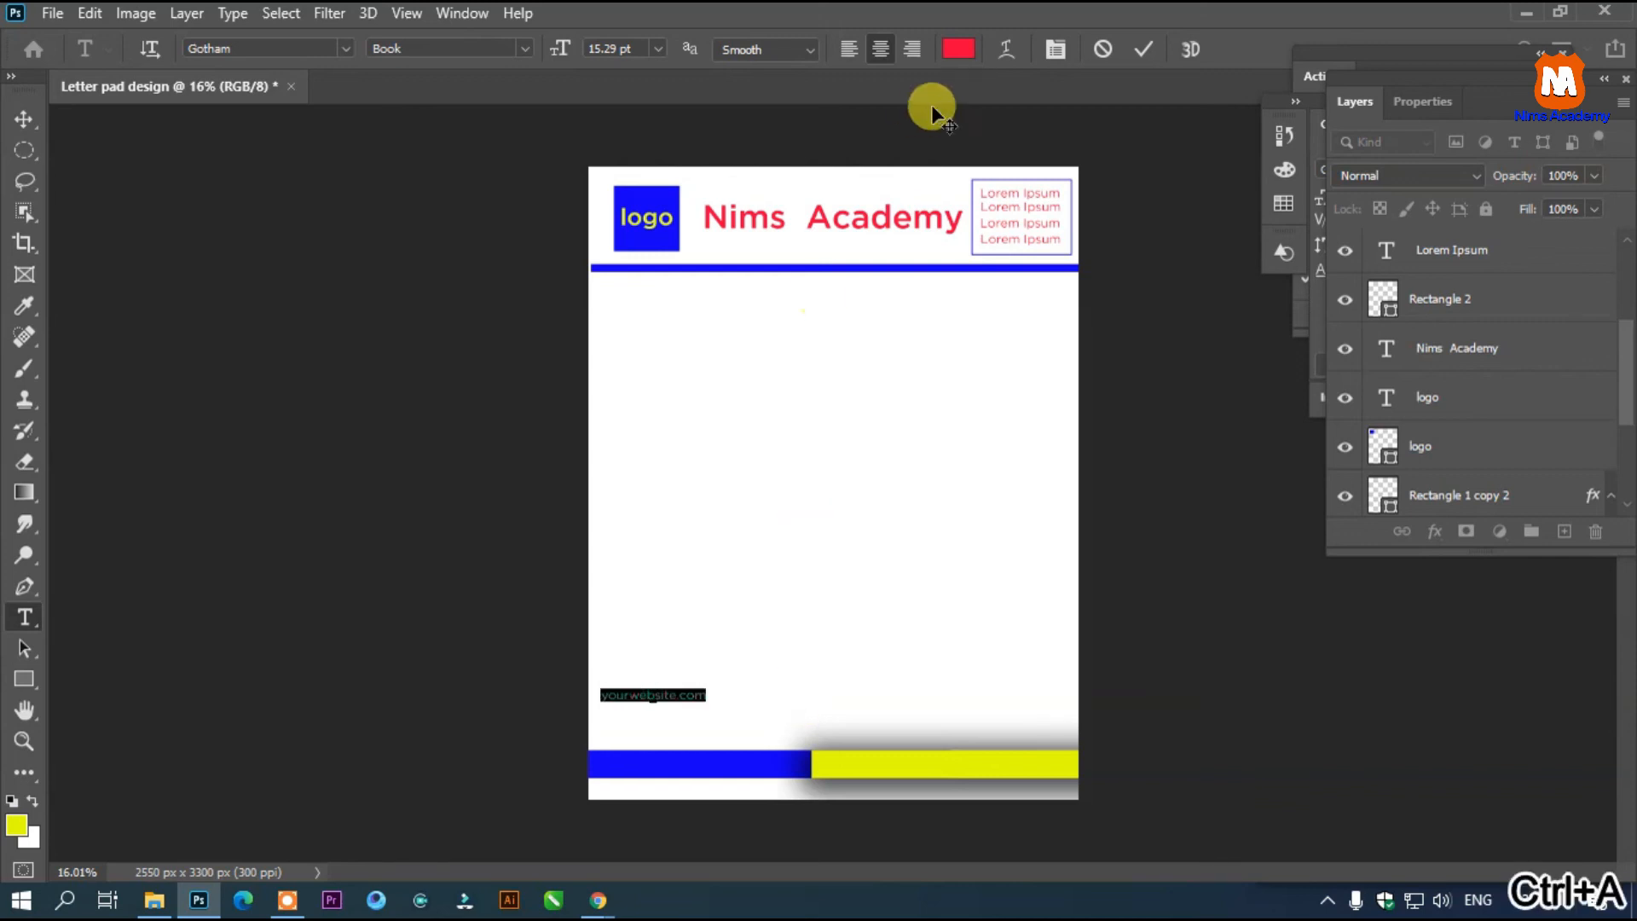
{"action": "left_click", "coordinate": [959, 48]}
{"action": "left_click_drag", "start_coordinate": [164, 368], "coordinate": [53, 274]}
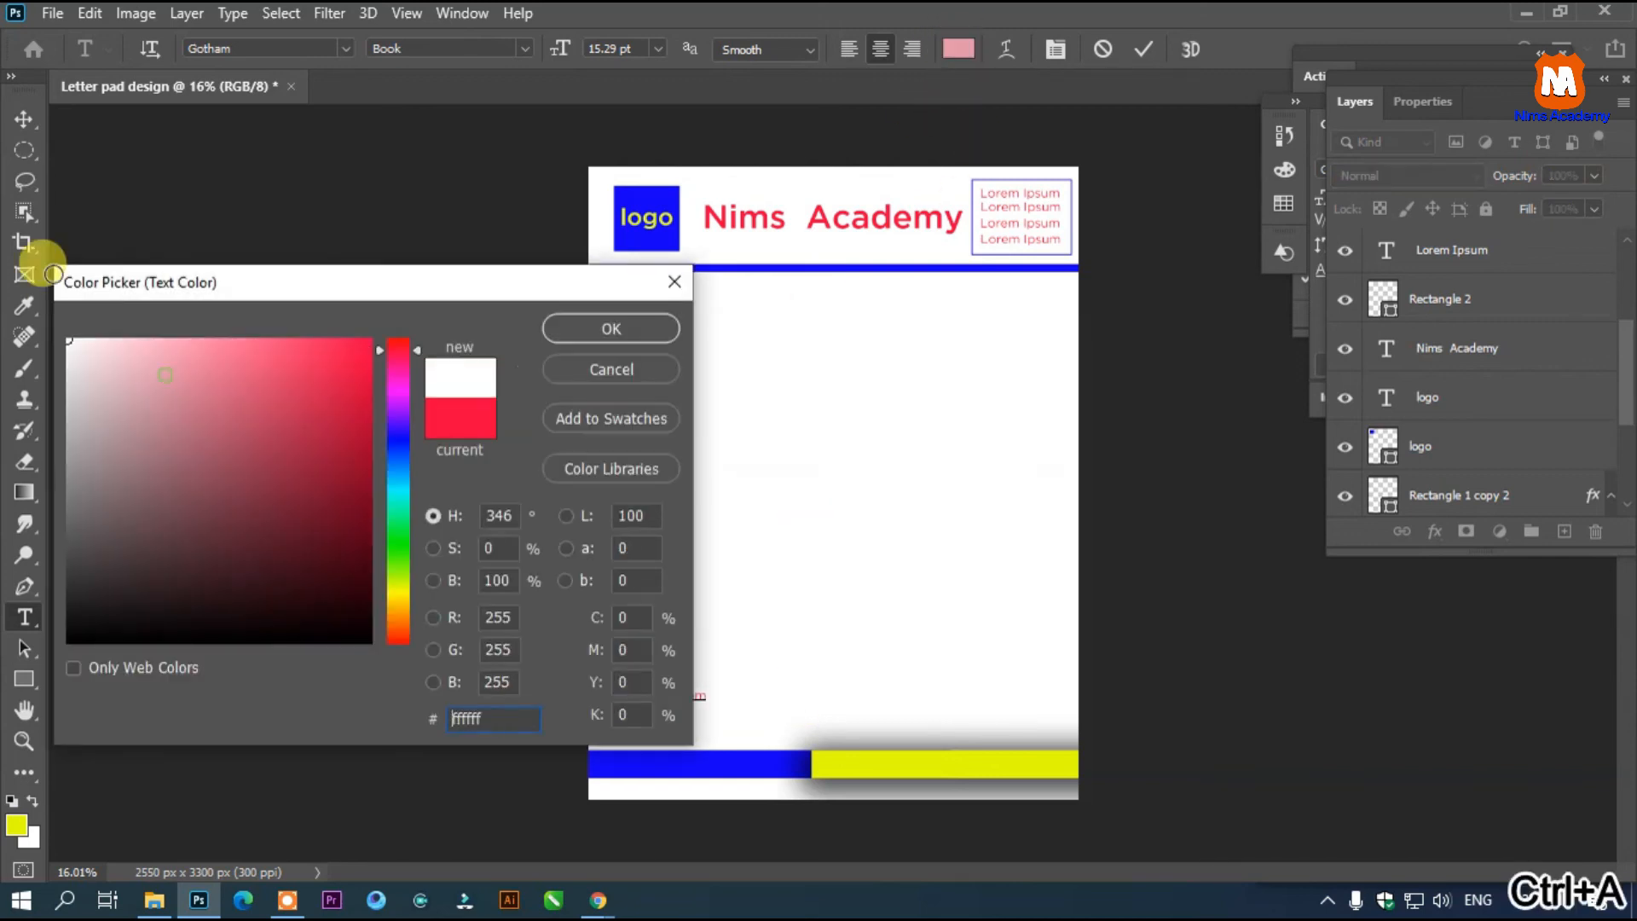
{"action": "left_click", "coordinate": [614, 327]}
{"action": "left_click_drag", "start_coordinate": [734, 795], "coordinate": [743, 792]}
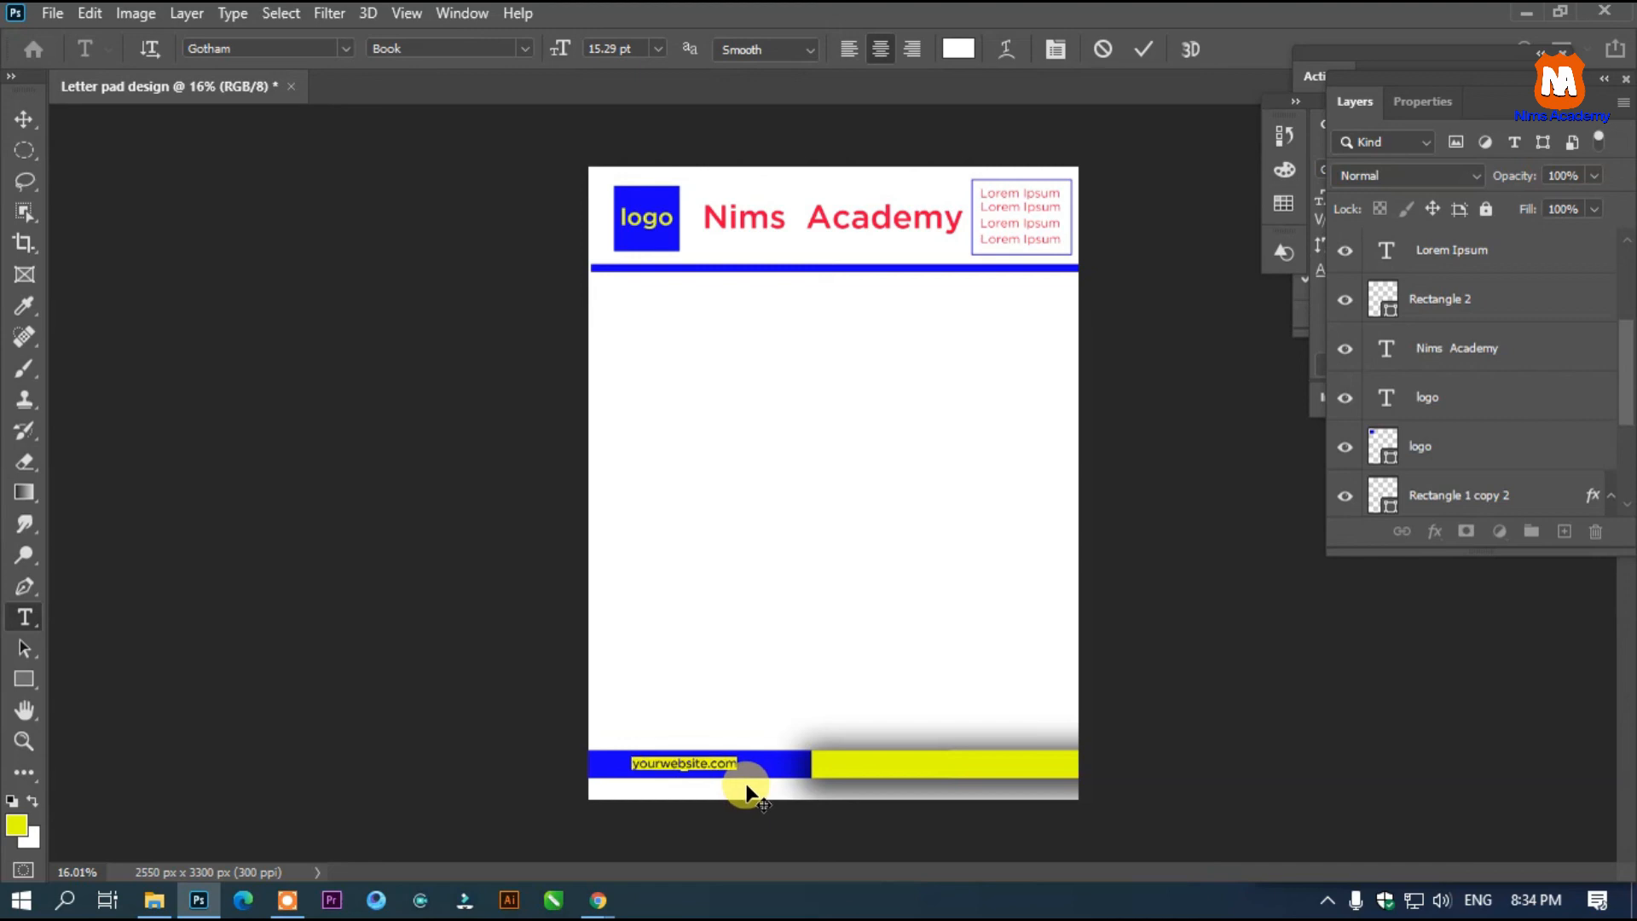
{"action": "left_click", "coordinate": [24, 118]}
Duplicate the website text onto the yellow footer bar and replace its wording with a placeholder e-mail address.
{"action": "scroll", "coordinate": [952, 849], "scroll_direction": "up", "scroll_amount": 3}
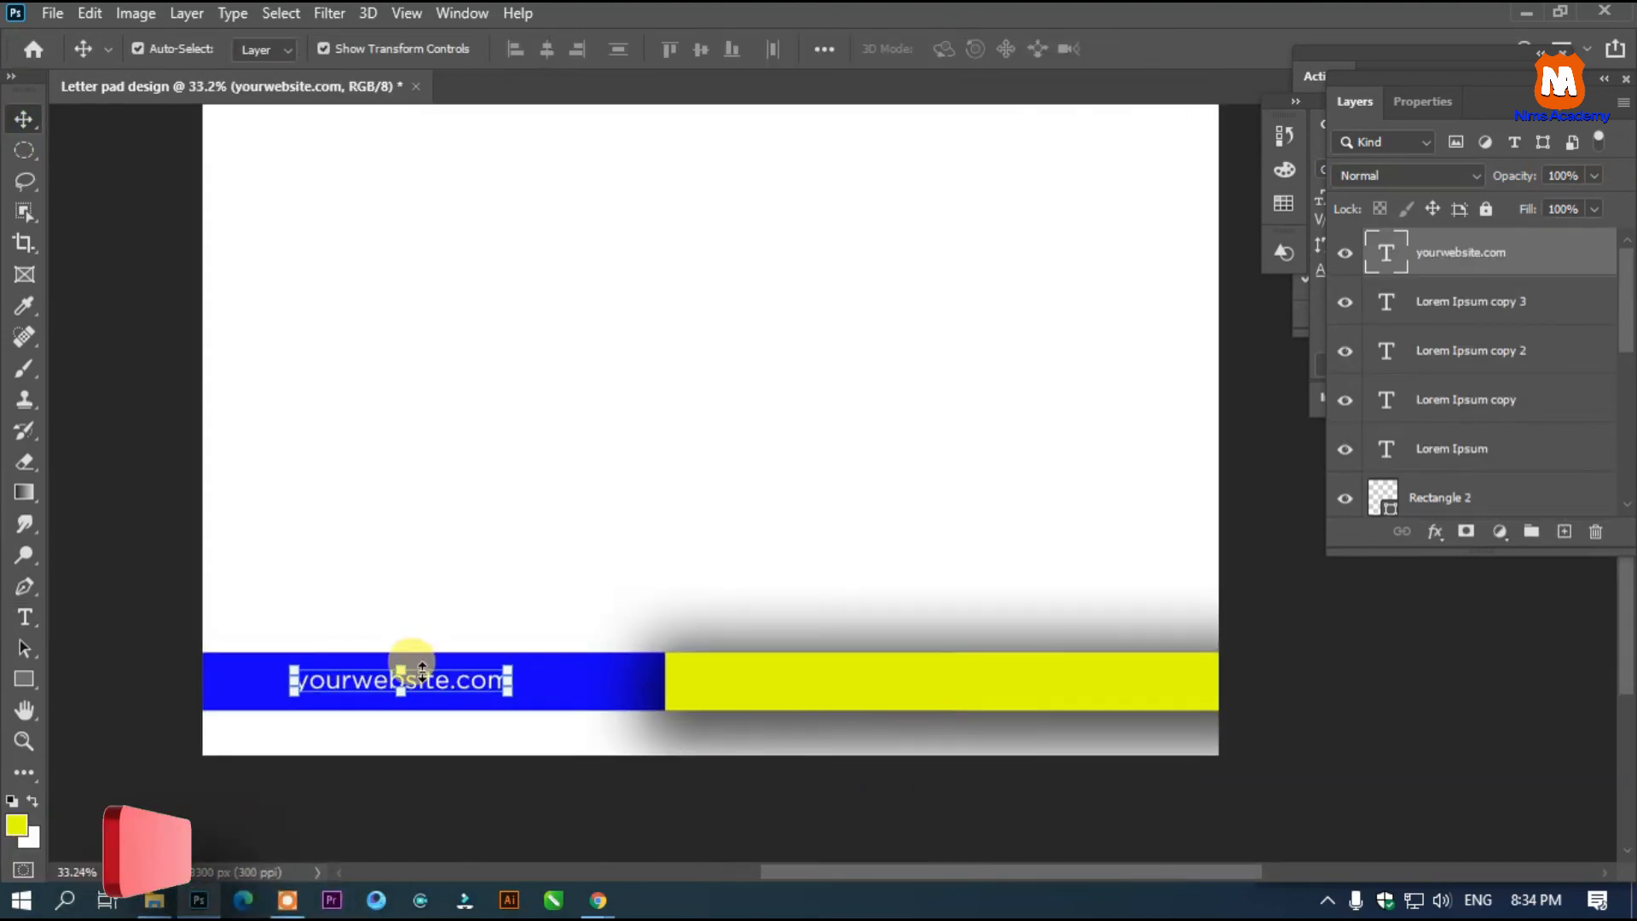
{"action": "left_click_drag", "start_coordinate": [446, 683], "coordinate": [977, 684]}
{"action": "double_click", "coordinate": [977, 684]}
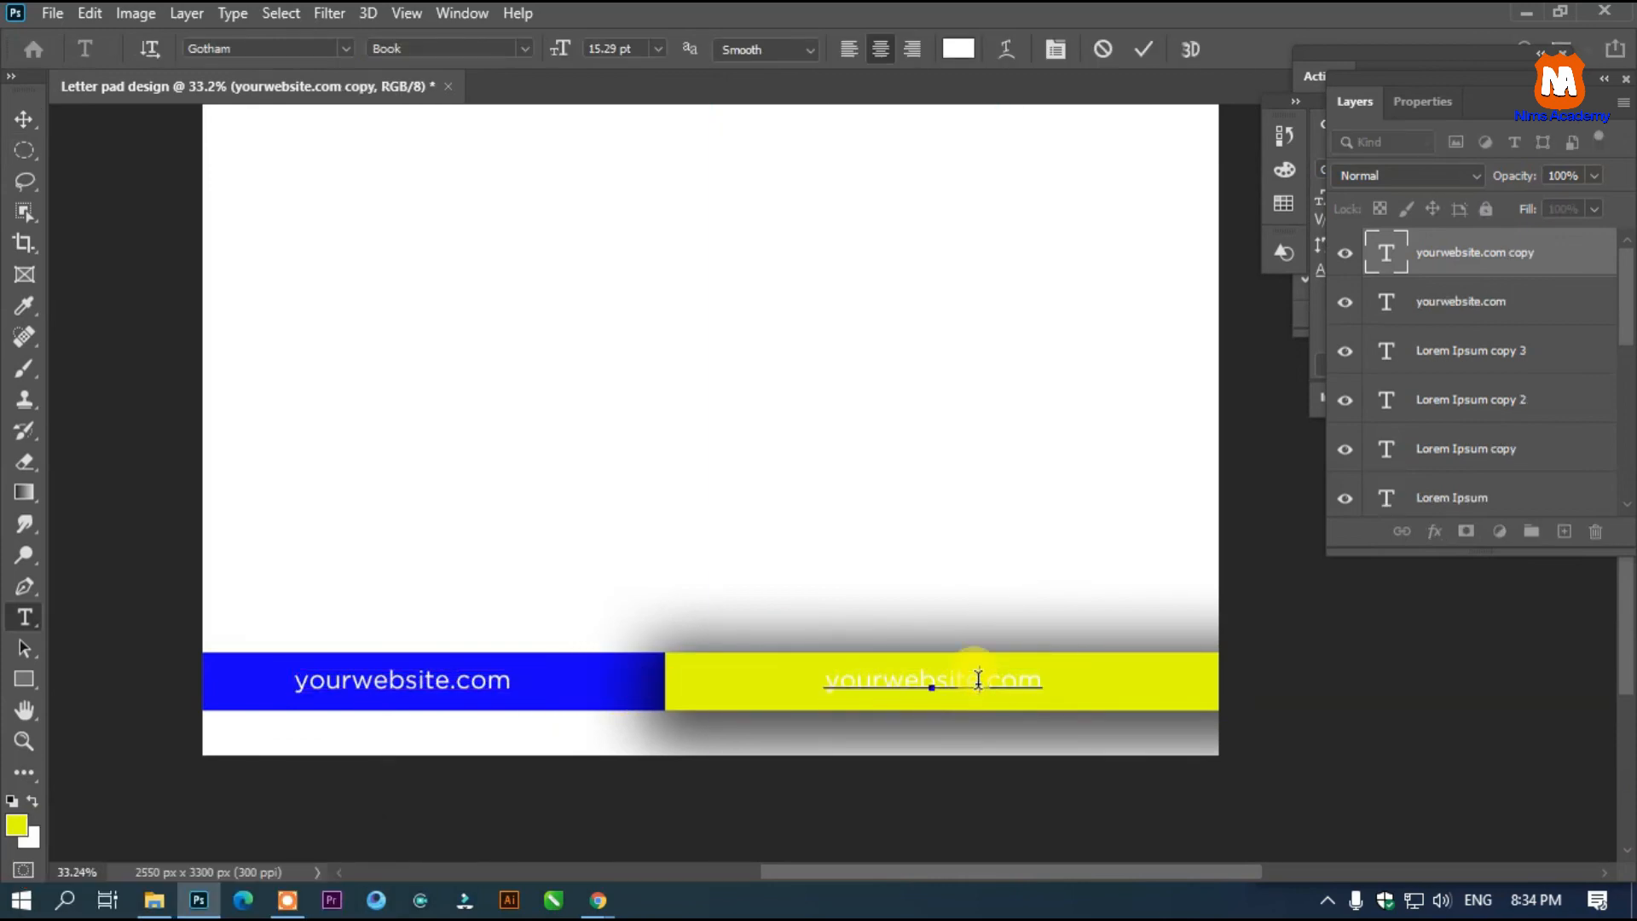
{"action": "key", "text": "ctrl+a"}
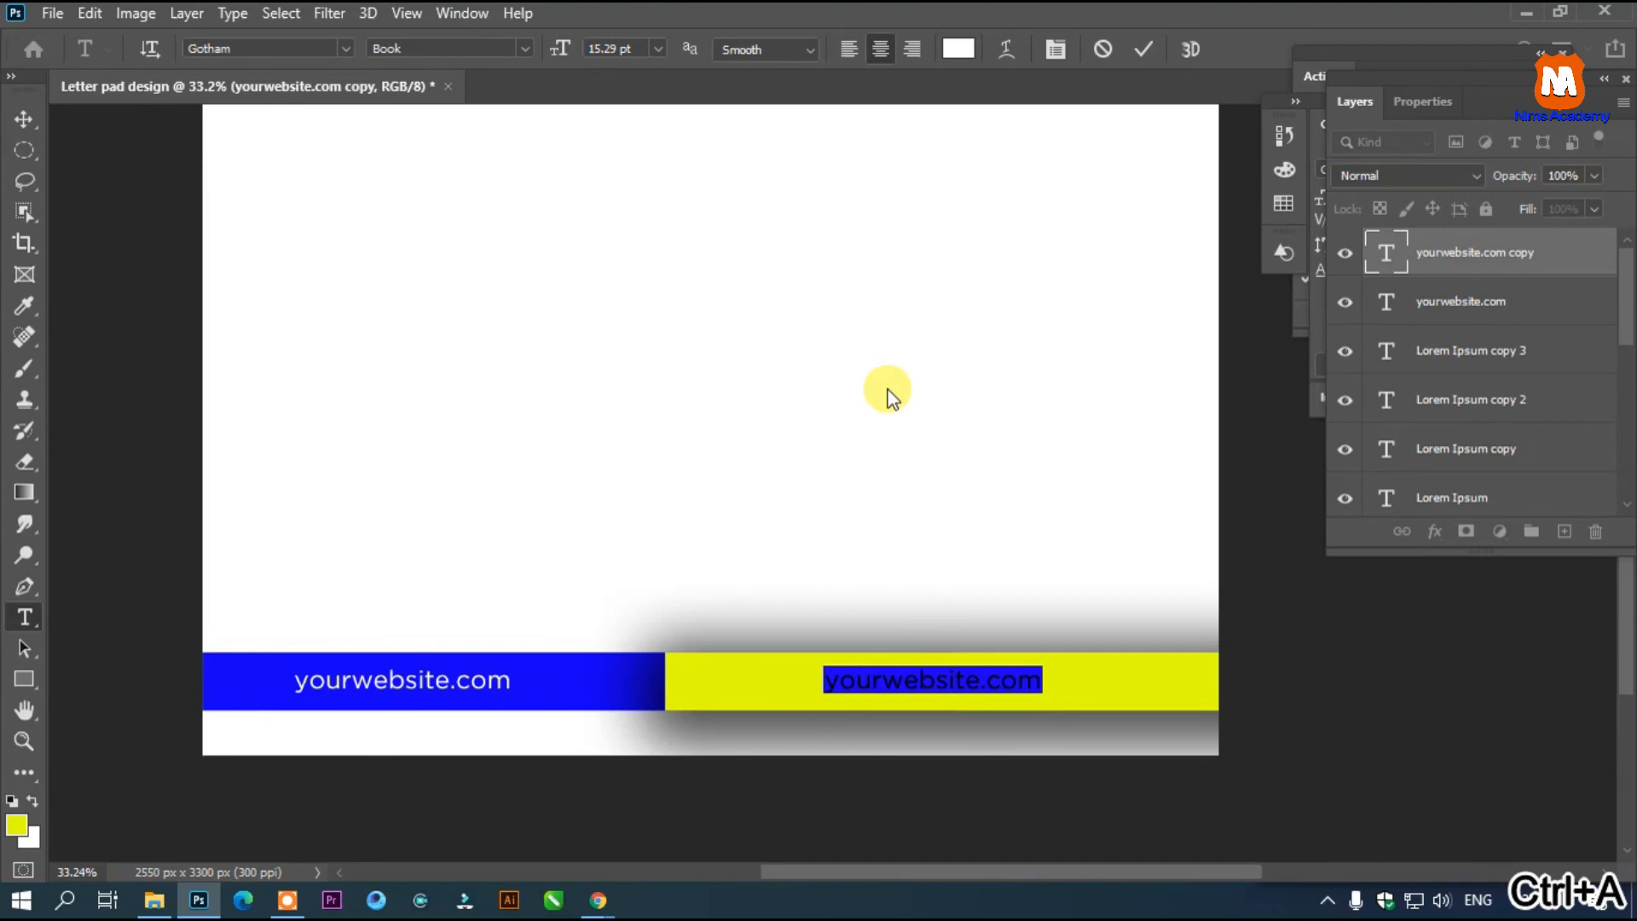
{"action": "type", "text": "0"}
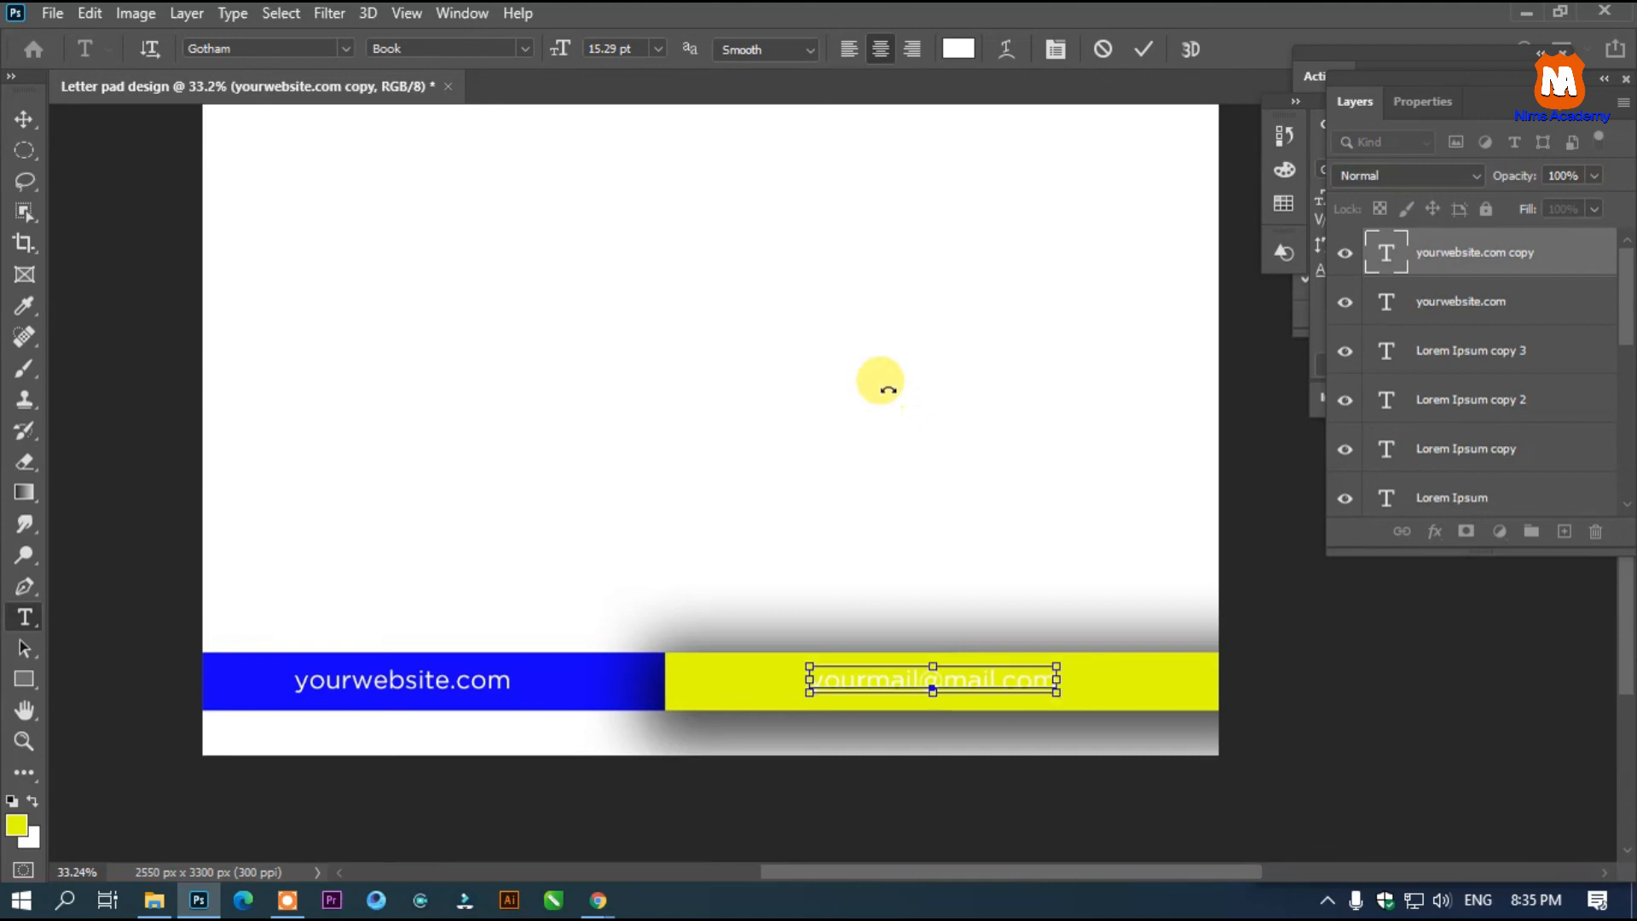
Recolor the e-mail text on the yellow bar to black (000000).
{"action": "key", "text": "ctrl+a"}
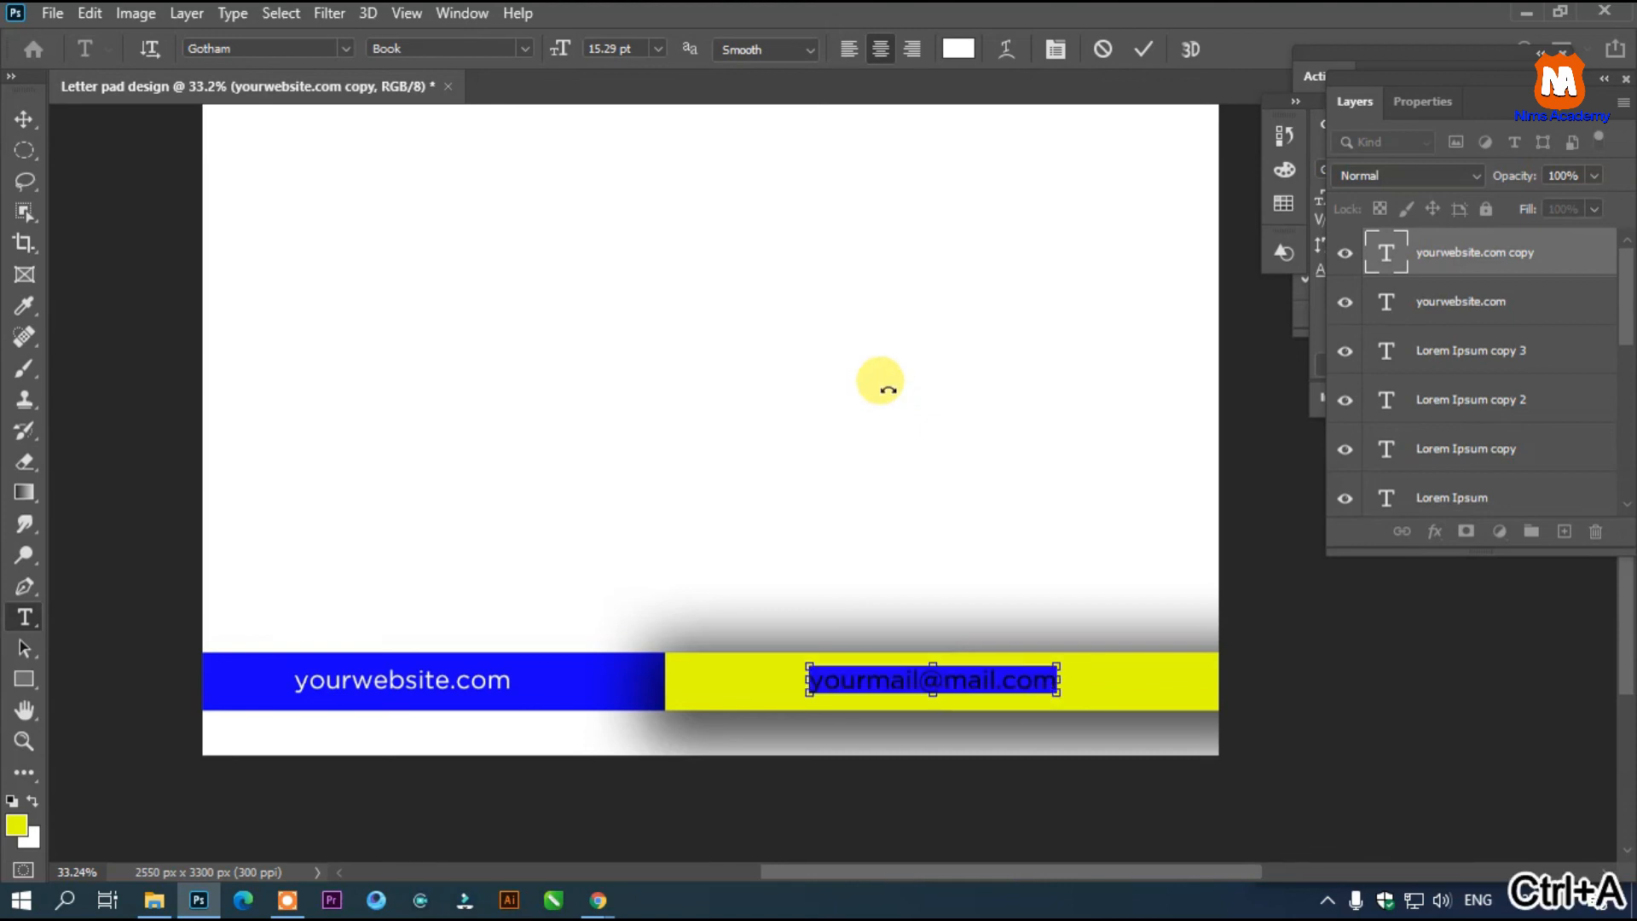
{"action": "left_click", "coordinate": [956, 53]}
{"action": "left_click_drag", "start_coordinate": [398, 300], "coordinate": [1304, 115]}
{"action": "left_click", "coordinate": [1078, 368]}
{"action": "type", "text": "000000"}
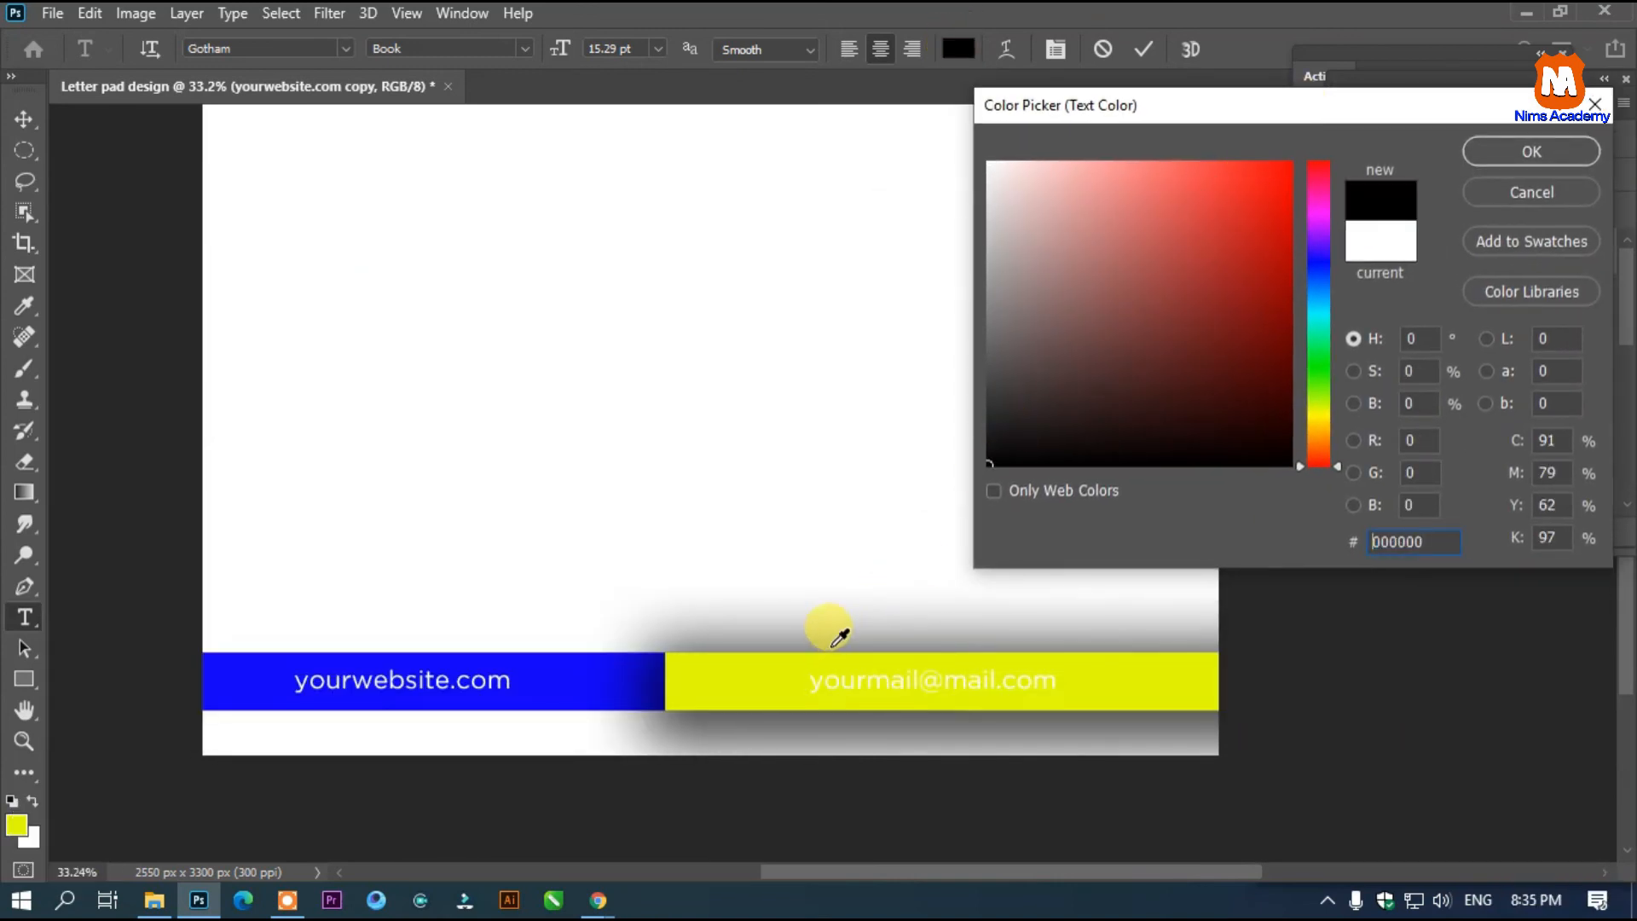
{"action": "left_click_drag", "start_coordinate": [1261, 121], "coordinate": [977, 116]}
{"action": "left_click", "coordinate": [1261, 160]}
{"action": "scroll", "coordinate": [808, 260], "scroll_direction": "down", "scroll_amount": 2}
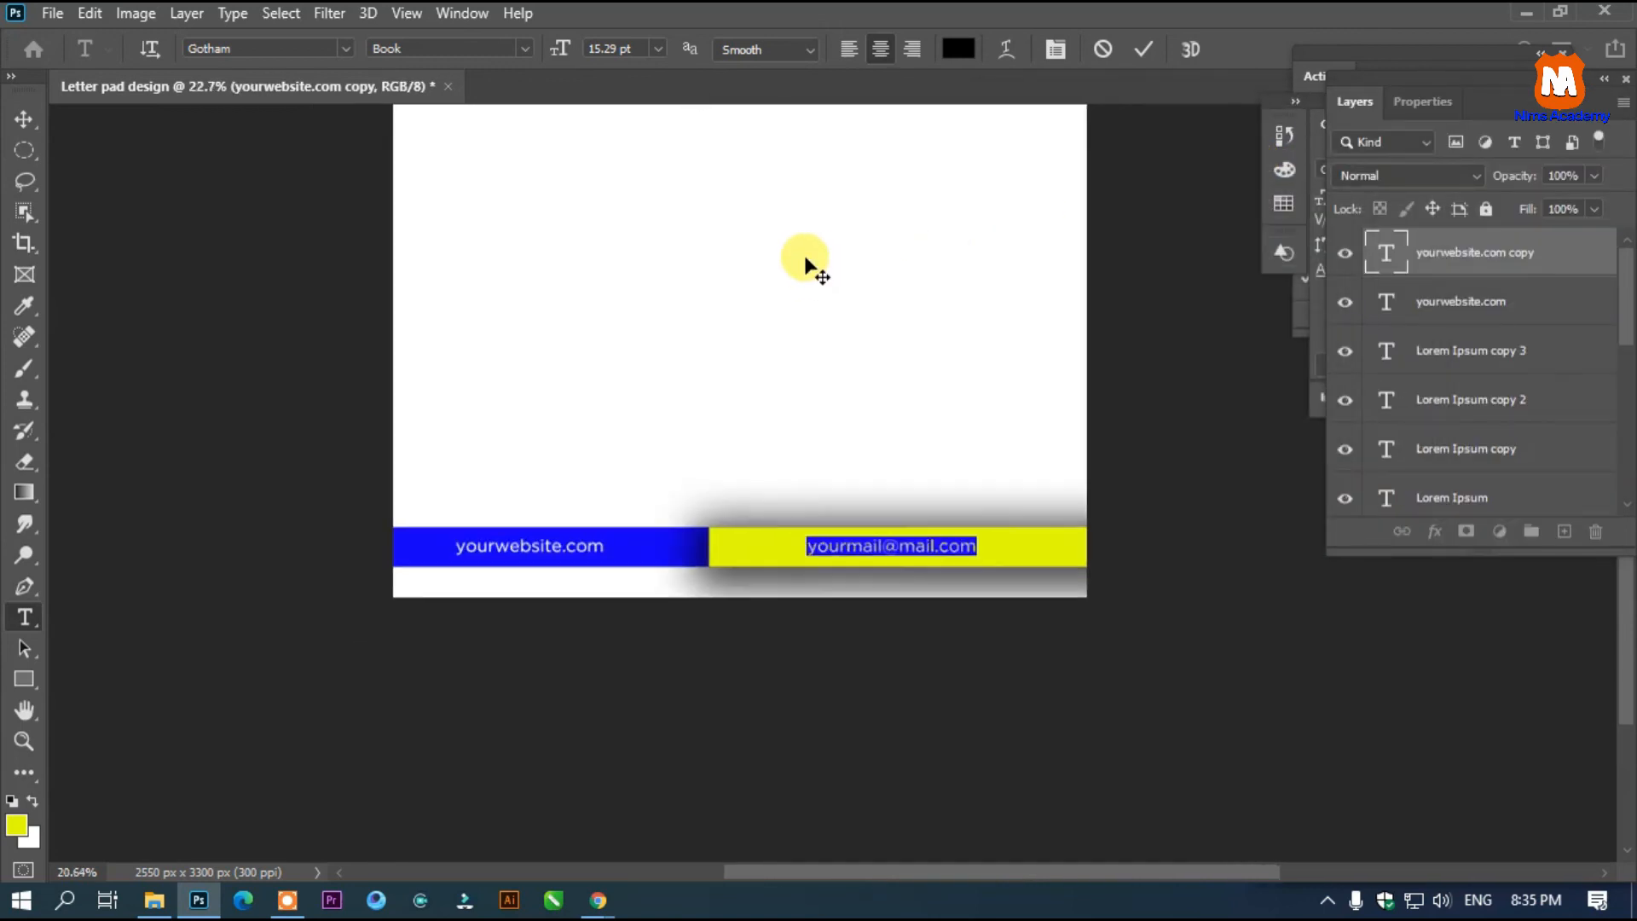
{"action": "scroll", "coordinate": [805, 261], "scroll_direction": "down", "scroll_amount": 1}
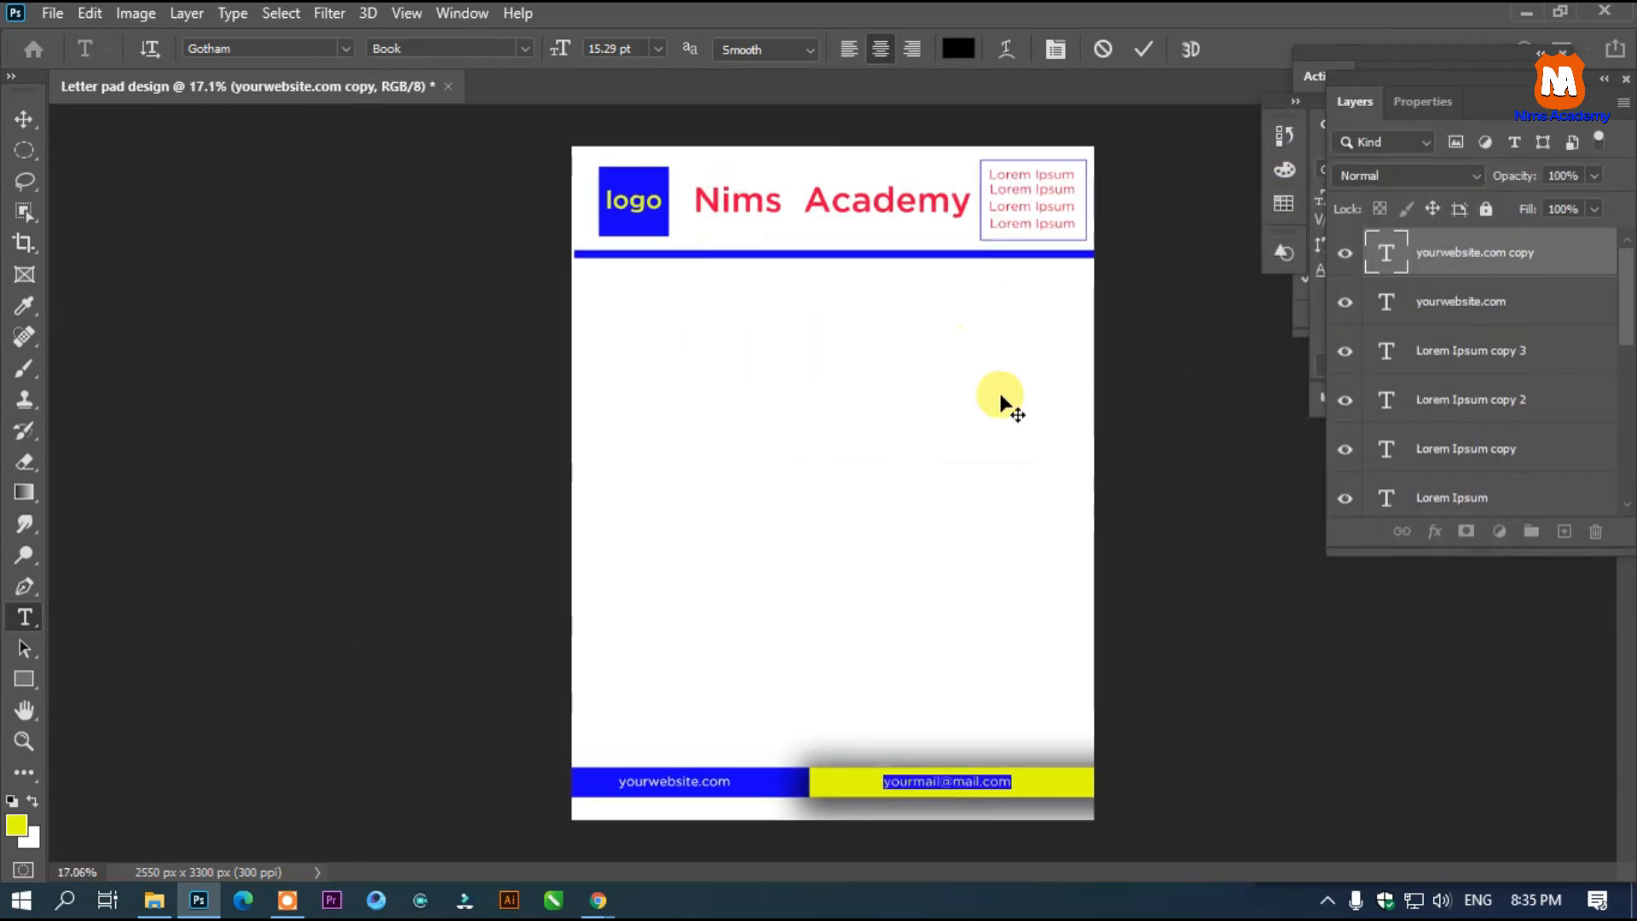
{"action": "left_click", "coordinate": [24, 119]}
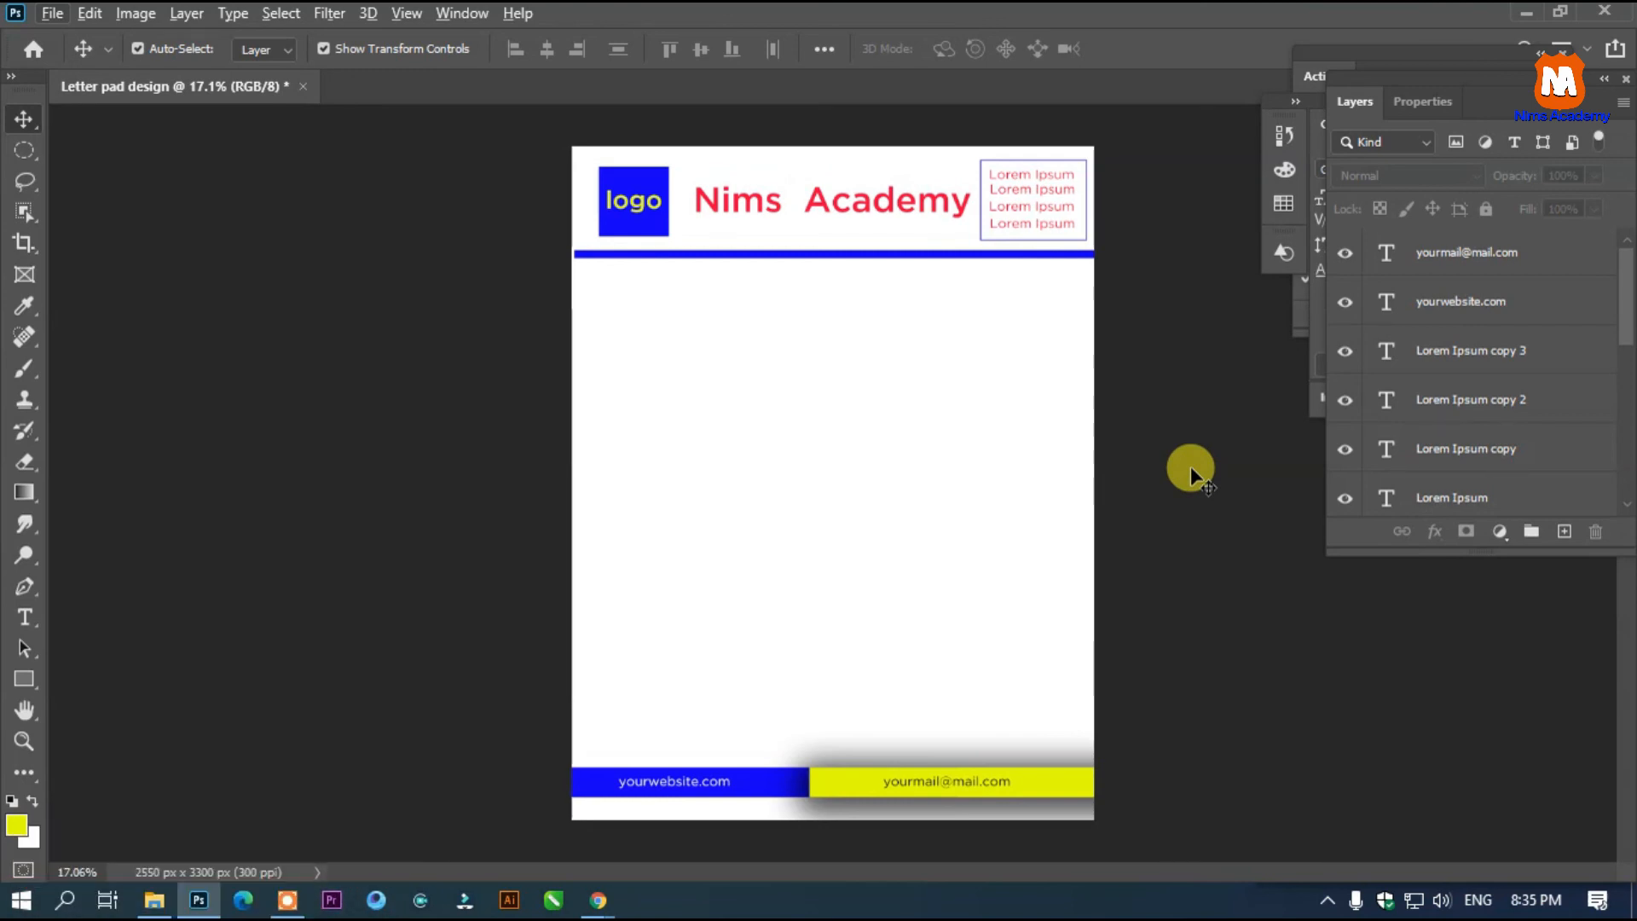
{"action": "scroll", "coordinate": [1191, 469], "scroll_direction": "down", "scroll_amount": 2}
{"action": "scroll", "coordinate": [1194, 470], "scroll_direction": "up", "scroll_amount": 1}
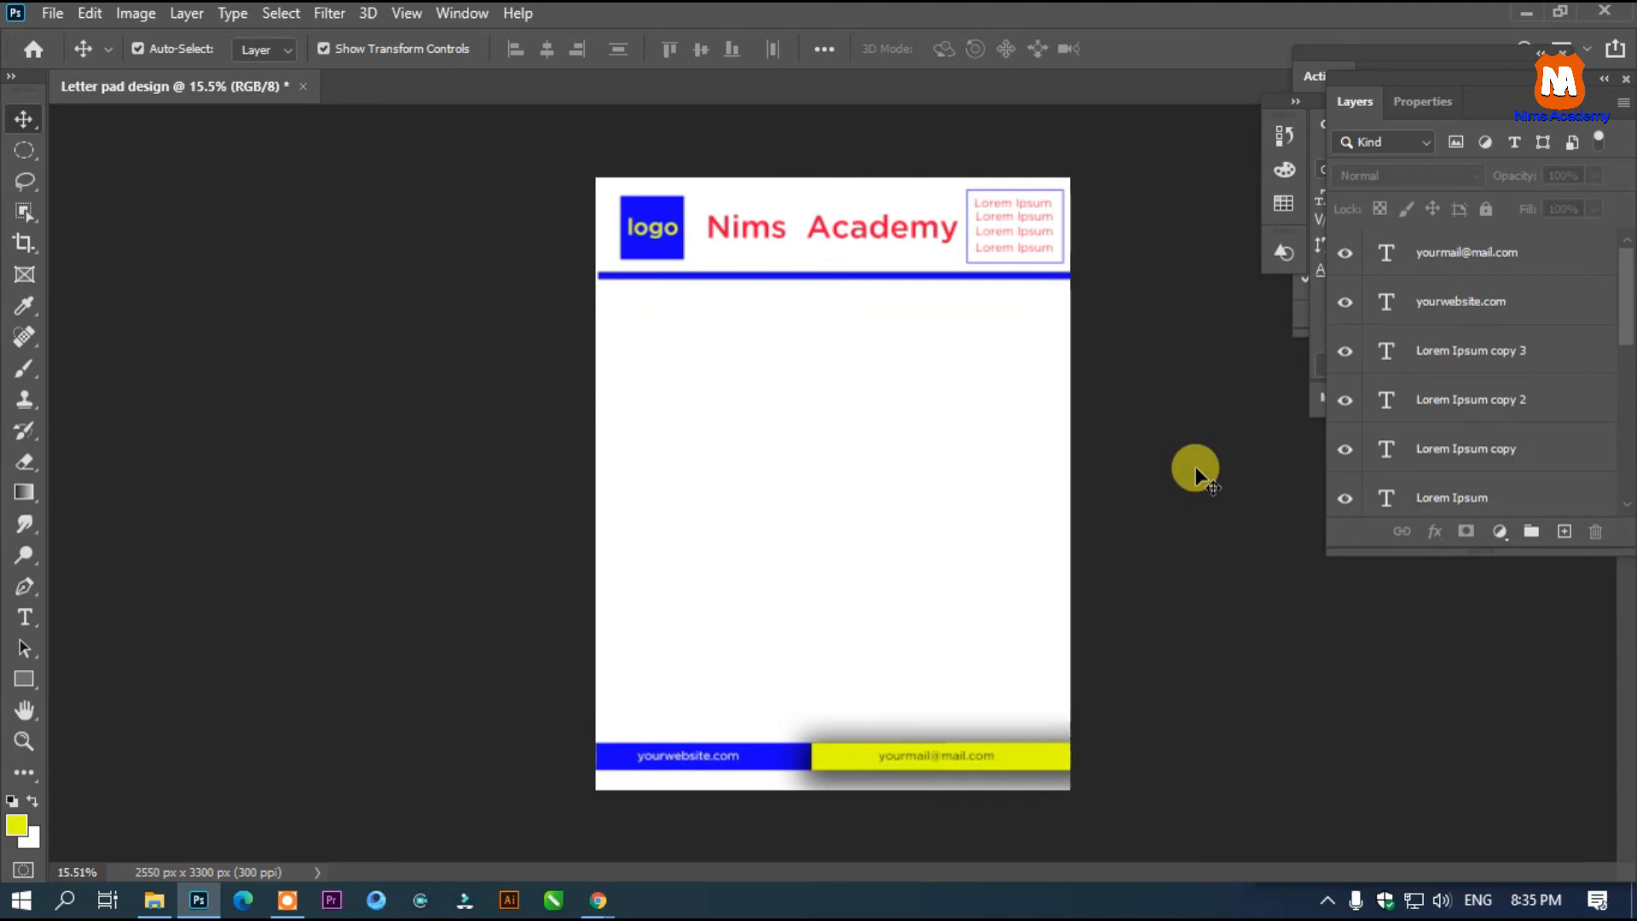
{"action": "scroll", "coordinate": [1195, 468], "scroll_direction": "up", "scroll_amount": 2}
{"action": "scroll", "coordinate": [1196, 467], "scroll_direction": "down", "scroll_amount": 1}
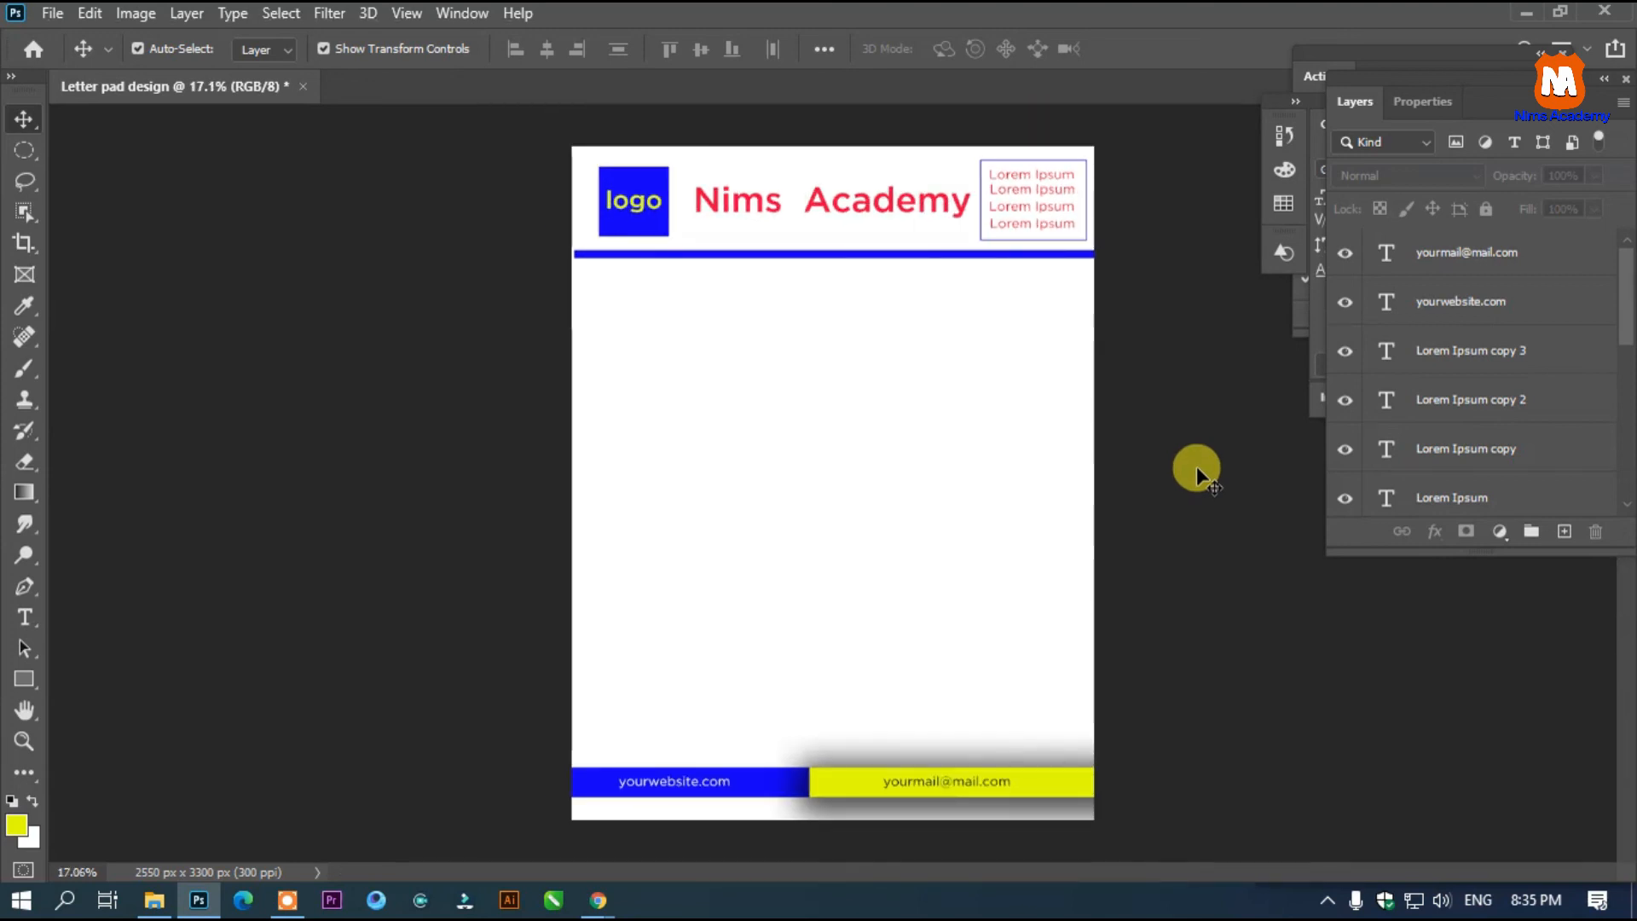